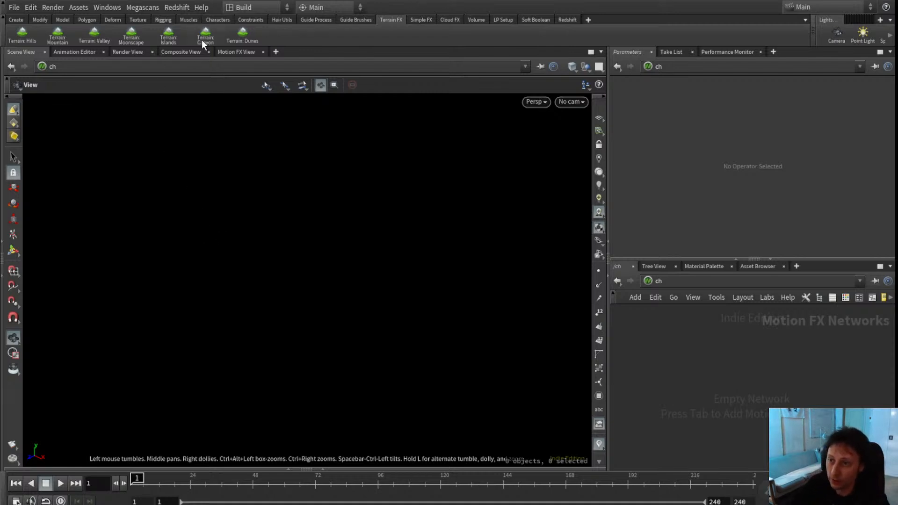
# - Add a ready-made Valley terrain to the scene from the Terrain FX presets
pyautogui.click(94, 33)
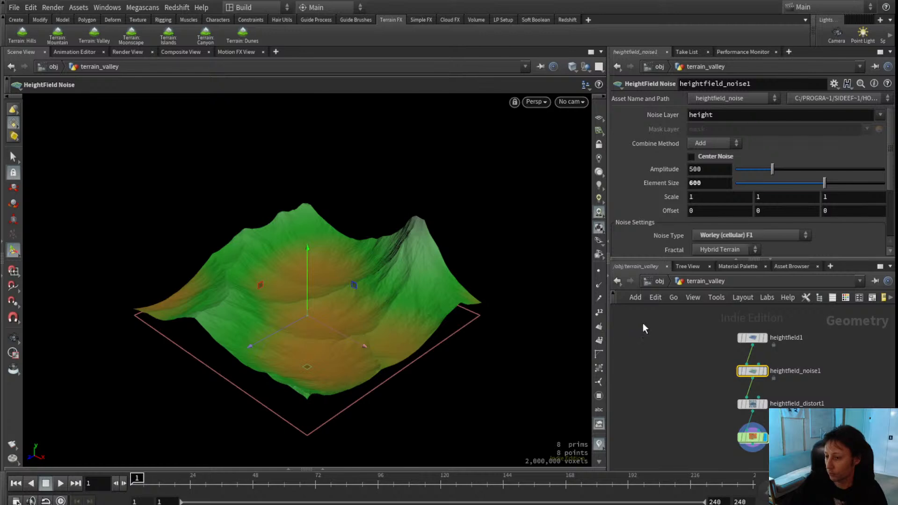
pyautogui.scroll(1, 644, 339)
pyautogui.scroll(2, 679, 361)
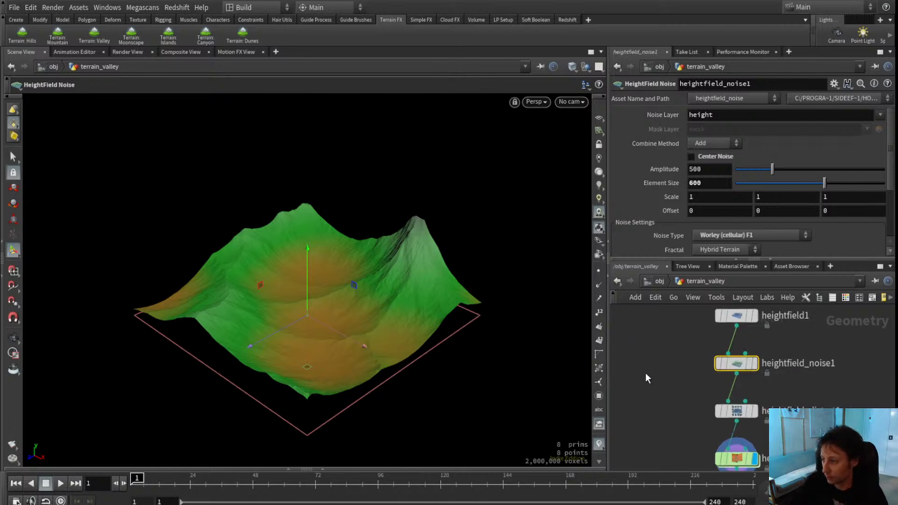
pyautogui.moveTo(667, 377); pyautogui.dragTo(655, 408, button='middle')
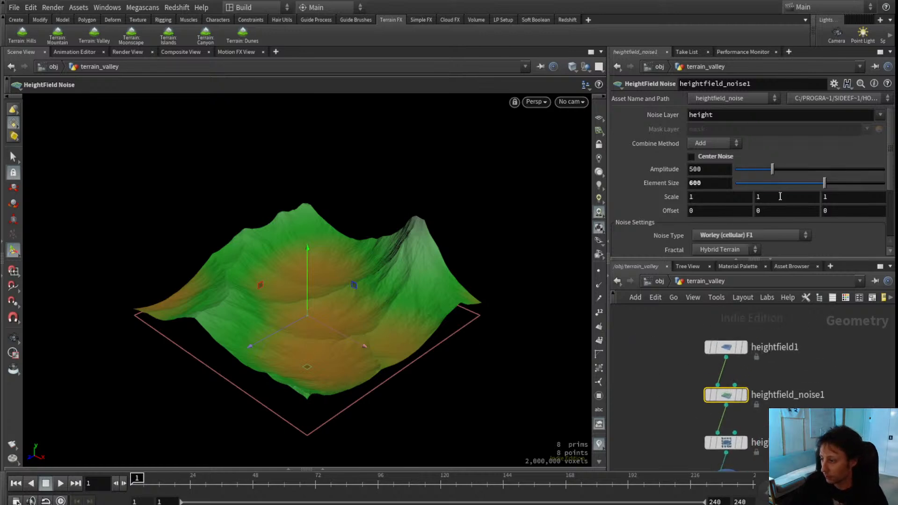
# - Lower the heightfield noise amplitude to about 97 and its element size to about 424
pyautogui.moveTo(753, 171); pyautogui.dragTo(746, 167)
pyautogui.moveTo(794, 183)
pyautogui.mouseDown()
pyautogui.moveTo(756, 186)
pyautogui.moveTo(787, 181)
pyautogui.moveTo(740, 169)
pyautogui.moveTo(798, 183)
pyautogui.mouseUp()
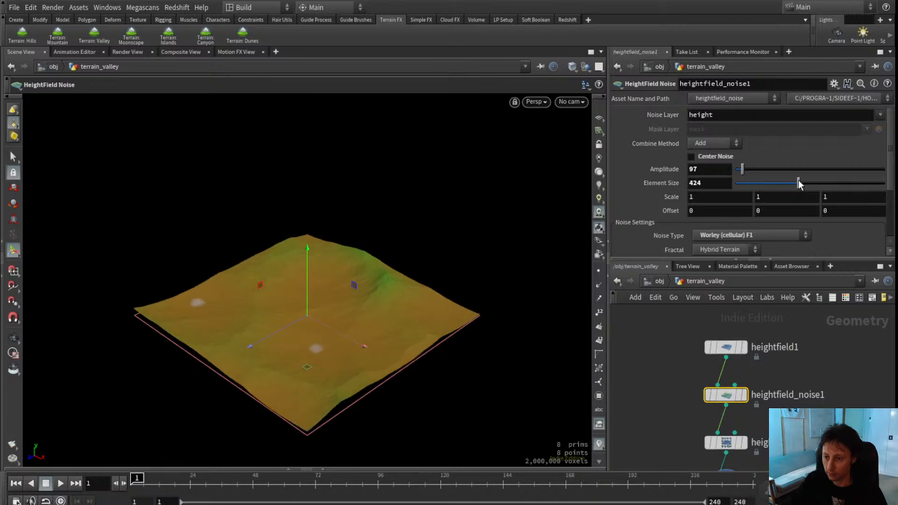
pyautogui.click(745, 166)
pyautogui.click(644, 412)
# - Compare the terrain at the heightfield distort node with the output of the erode node
pyautogui.moveTo(675, 408); pyautogui.dragTo(675, 335, button='middle')
pyautogui.scroll(3, 674, 369)
pyautogui.scroll(-2, 650, 403)
pyautogui.scroll(-1, 674, 334)
pyautogui.moveTo(675, 334); pyautogui.dragTo(703, 349, button='middle')
pyautogui.click(753, 346)
pyautogui.click(771, 345)
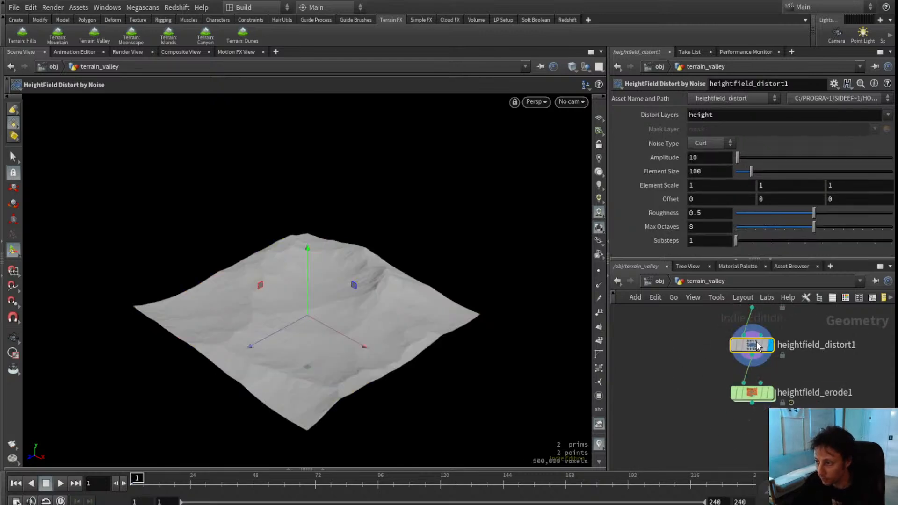
pyautogui.click(770, 393)
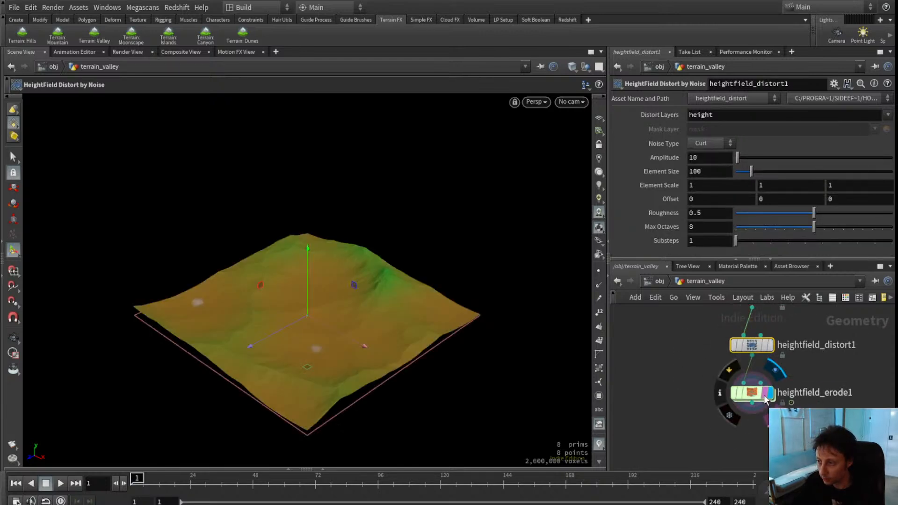
# - Examine the terrain and the heightfield erode node's visualization, advanced and main settings
pyautogui.click(754, 394)
pyautogui.keyDown('alt'); pyautogui.moveTo(325, 331); pyautogui.dragTo(291, 265); pyautogui.keyUp('alt')
pyautogui.scroll(4, 291, 265)
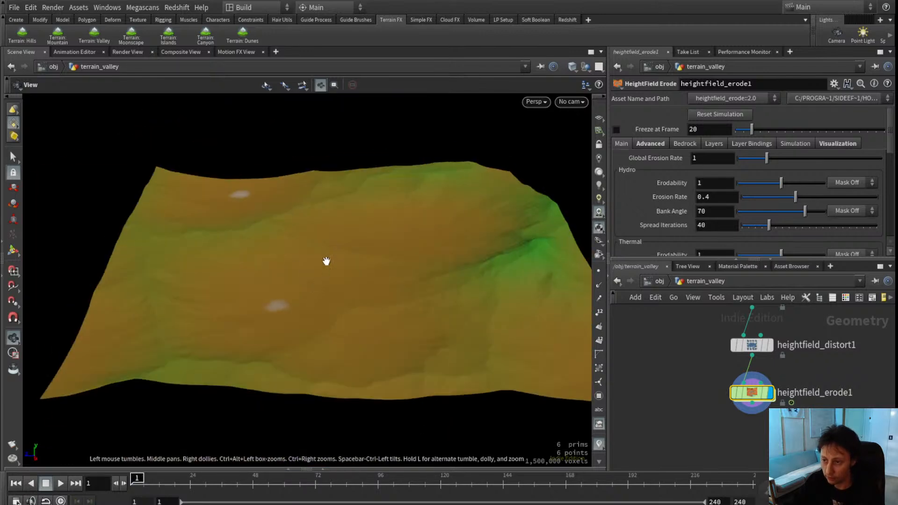
pyautogui.scroll(1, 325, 273)
pyautogui.click(825, 144)
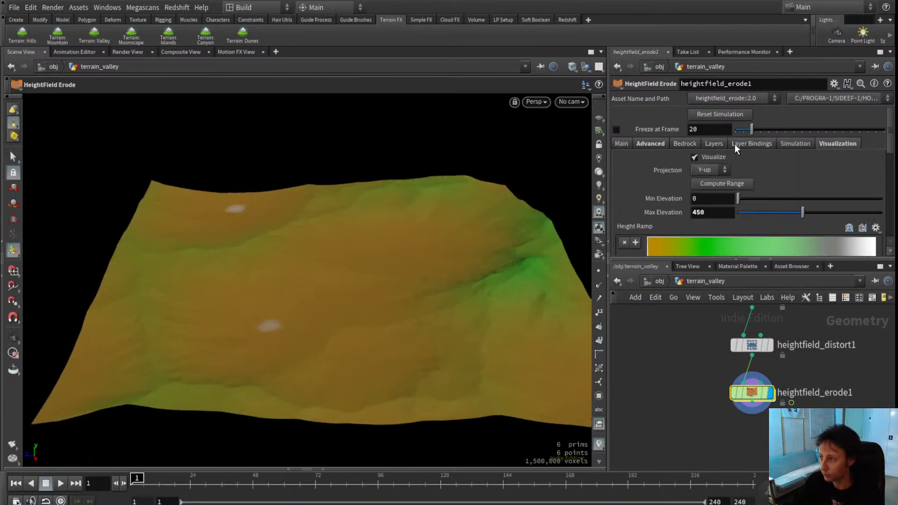
pyautogui.click(644, 146)
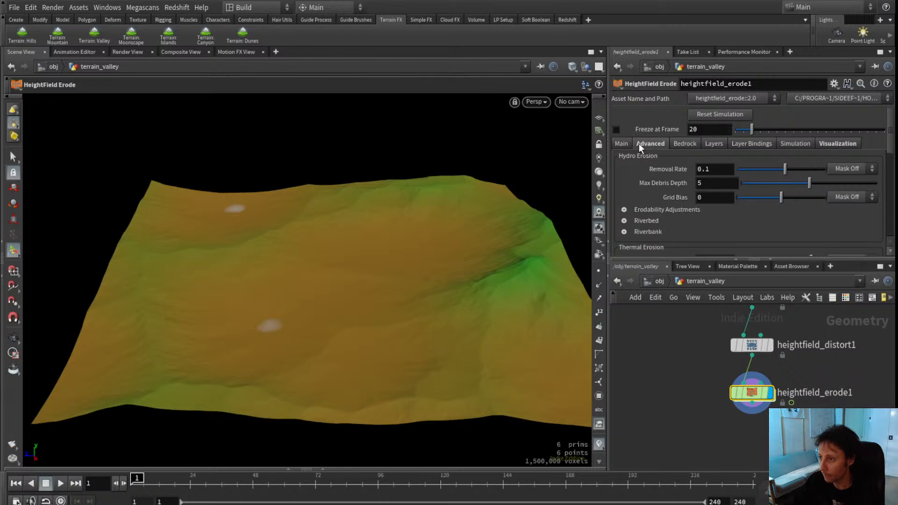
pyautogui.click(627, 142)
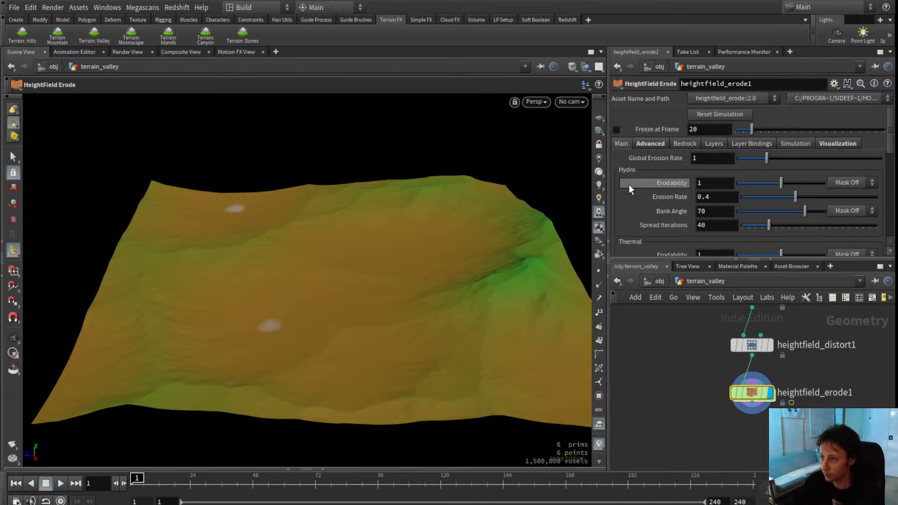
# - Play the erosion simulation and stop it at about frame 29
pyautogui.click(61, 484)
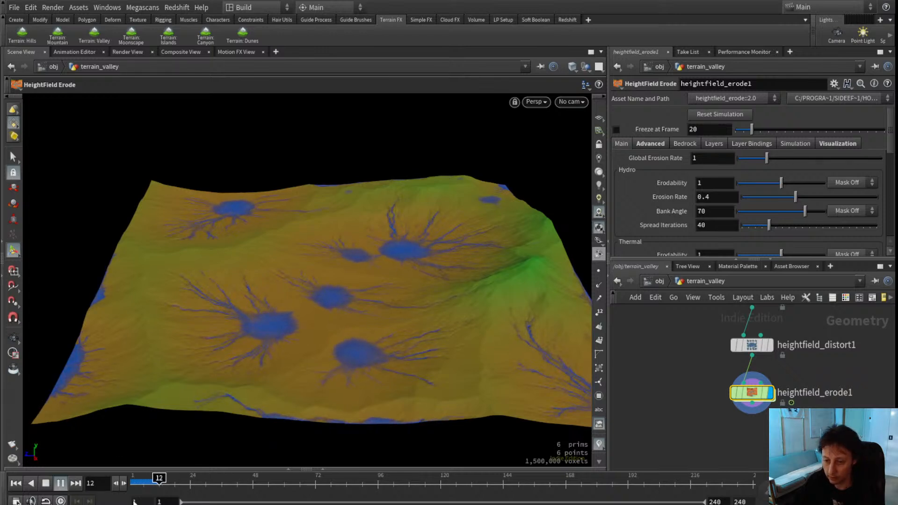
pyautogui.scroll(3, 364, 316)
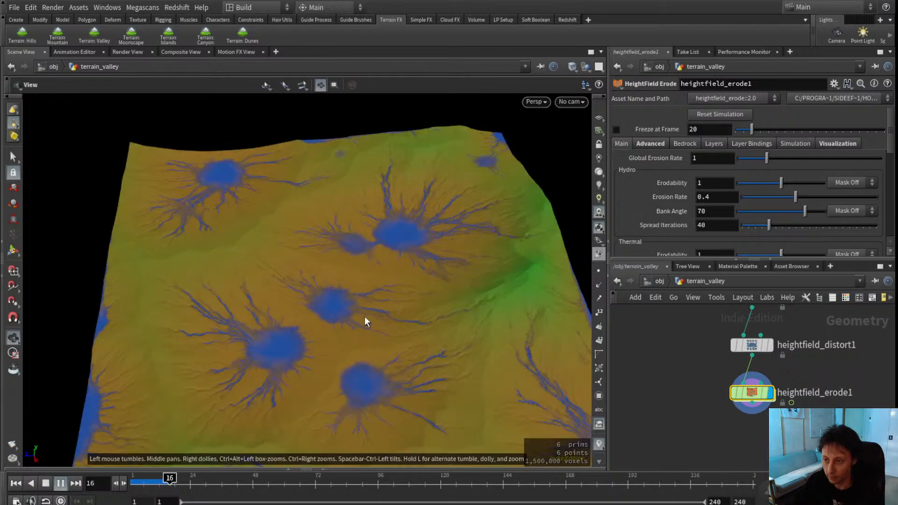
pyautogui.keyDown('alt'); pyautogui.moveTo(340, 350); pyautogui.dragTo(340, 303); pyautogui.keyUp('alt')
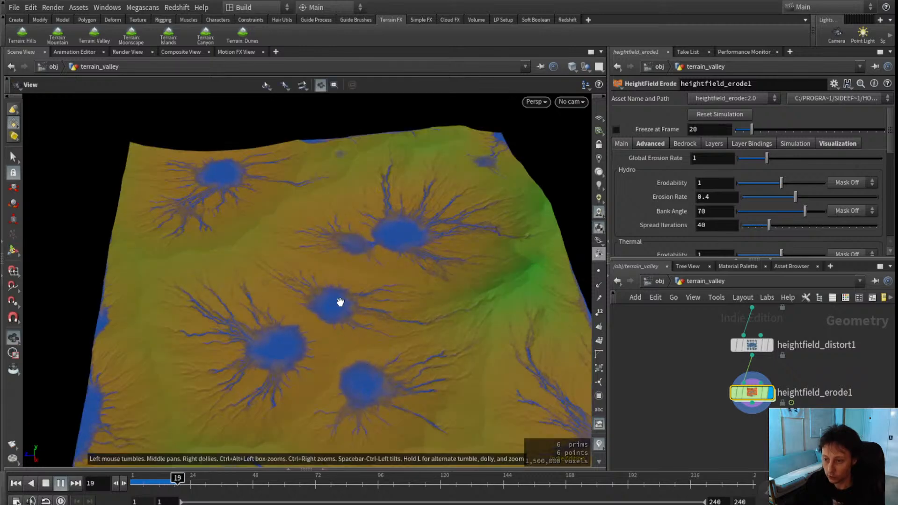
pyautogui.press('Escape')
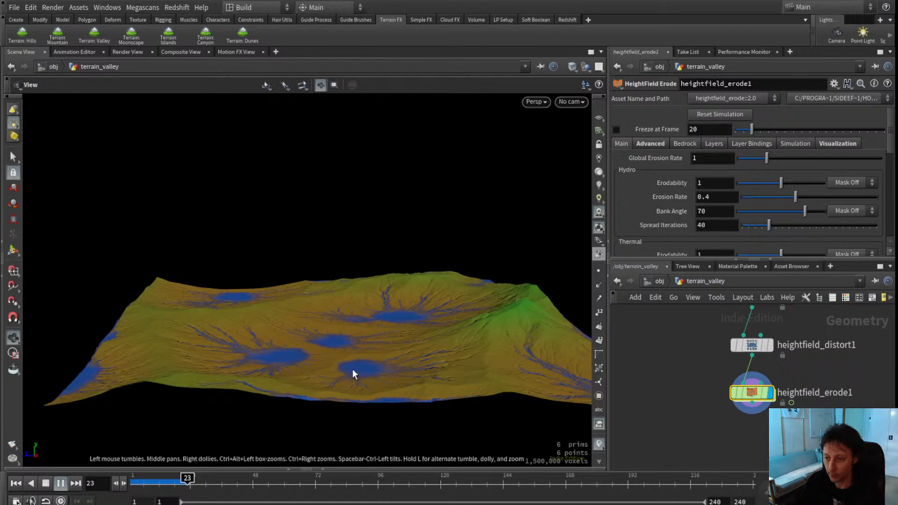
pyautogui.click(61, 484)
pyautogui.press('Escape')
pyautogui.moveTo(331, 341); pyautogui.dragTo(360, 341)
pyautogui.keyDown('alt'); pyautogui.moveTo(361, 342); pyautogui.dragTo(366, 306, button='middle'); pyautogui.keyUp('alt')
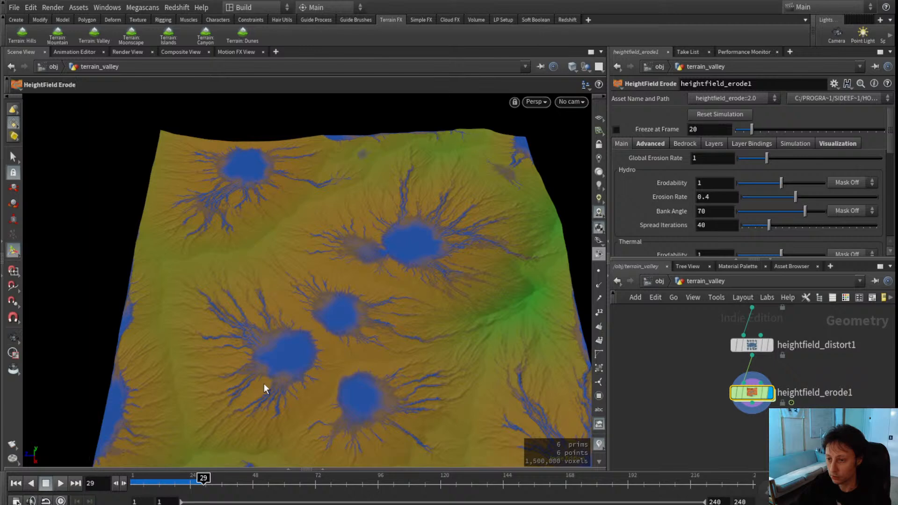
# - Freeze the heightfield erode output at frame 20
pyautogui.click(617, 130)
pyautogui.press('Escape')
pyautogui.moveTo(344, 363); pyautogui.dragTo(351, 343)
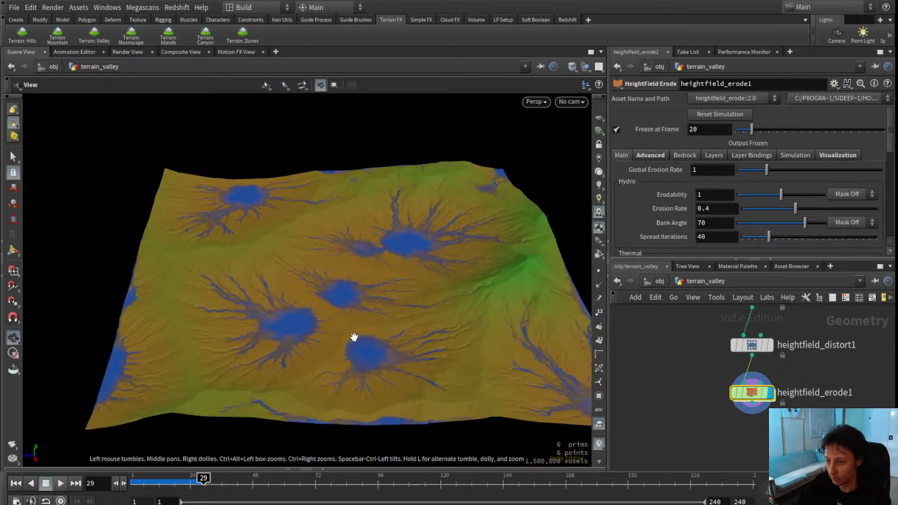
pyautogui.keyDown('alt'); pyautogui.moveTo(351, 343); pyautogui.dragTo(343, 349, button='middle'); pyautogui.keyUp('alt')
# - Examine the frozen eroded terrain from a lower angle and the erode node's advanced and main settings
pyautogui.scroll(-3, 677, 372)
pyautogui.moveTo(678, 373); pyautogui.dragTo(703, 364, button='middle')
pyautogui.scroll(3, 706, 393)
pyautogui.moveTo(707, 400); pyautogui.dragTo(690, 422, button='middle')
pyautogui.click(771, 356)
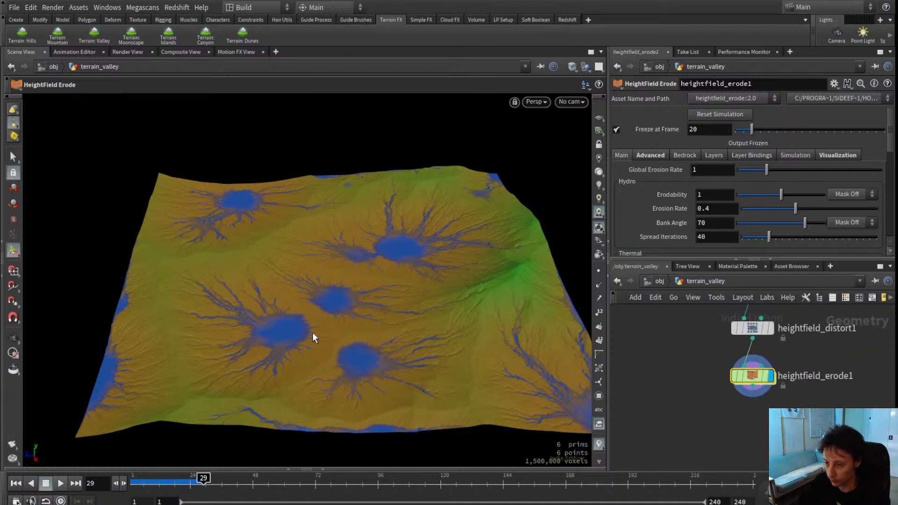
pyautogui.moveTo(421, 387); pyautogui.dragTo(420, 348)
pyautogui.click(644, 155)
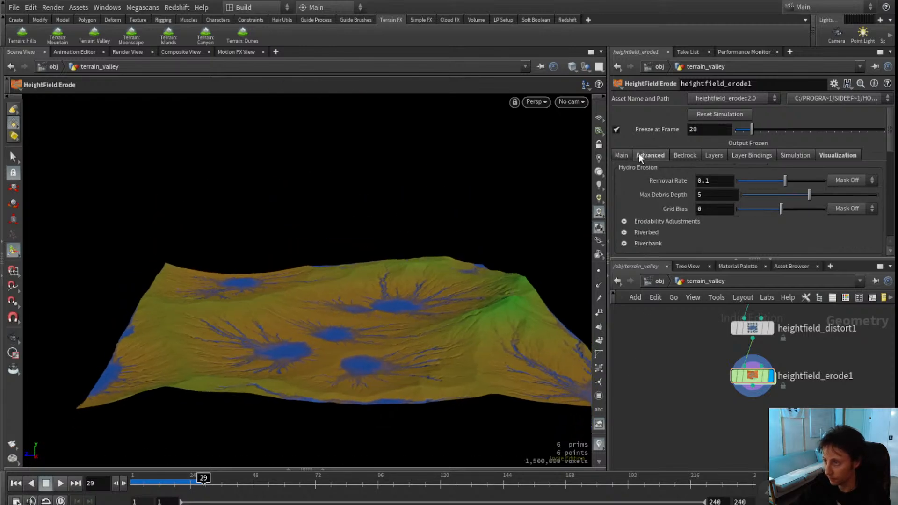
pyautogui.click(621, 155)
# - Add a Convert HeightField node, connect it below the erode node and display its result
pyautogui.moveTo(687, 405)
pyautogui.mouseDown(button='middle')
pyautogui.moveTo(697, 392)
pyautogui.moveTo(700, 399)
pyautogui.moveTo(686, 392)
pyautogui.mouseUp(button='middle')
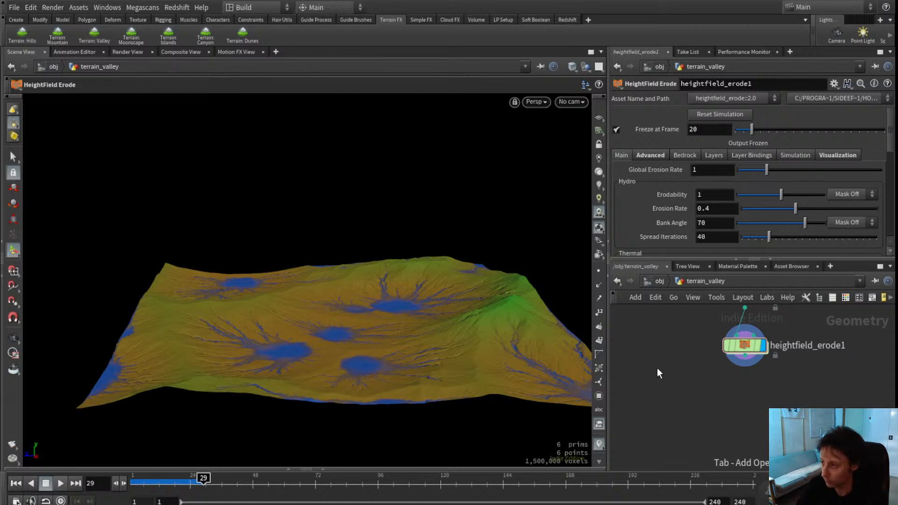
pyautogui.press('Return')
pyautogui.moveTo(716, 388); pyautogui.dragTo(733, 392)
pyautogui.moveTo(745, 356); pyautogui.dragTo(746, 410)
pyautogui.click(704, 400)
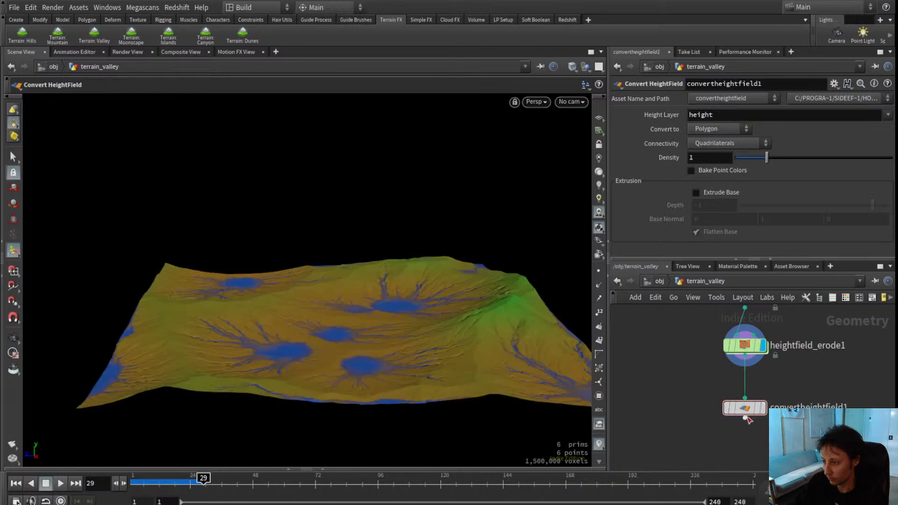
pyautogui.click(763, 409)
# - Enable Bake Point Colors on the Convert HeightField node
pyautogui.click(700, 392)
pyautogui.moveTo(684, 392); pyautogui.dragTo(686, 396, button='middle')
pyautogui.scroll(-1, 698, 401)
pyautogui.scroll(2, 702, 403)
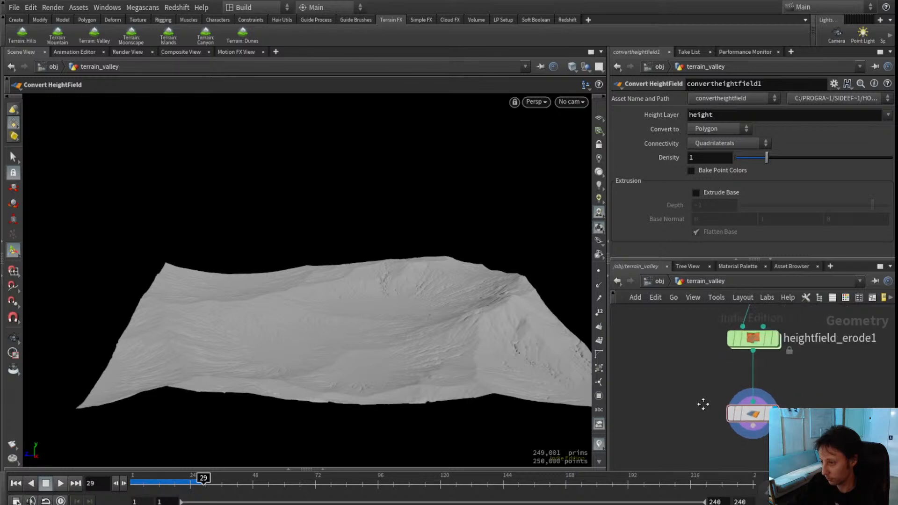
pyautogui.scroll(-2, 702, 403)
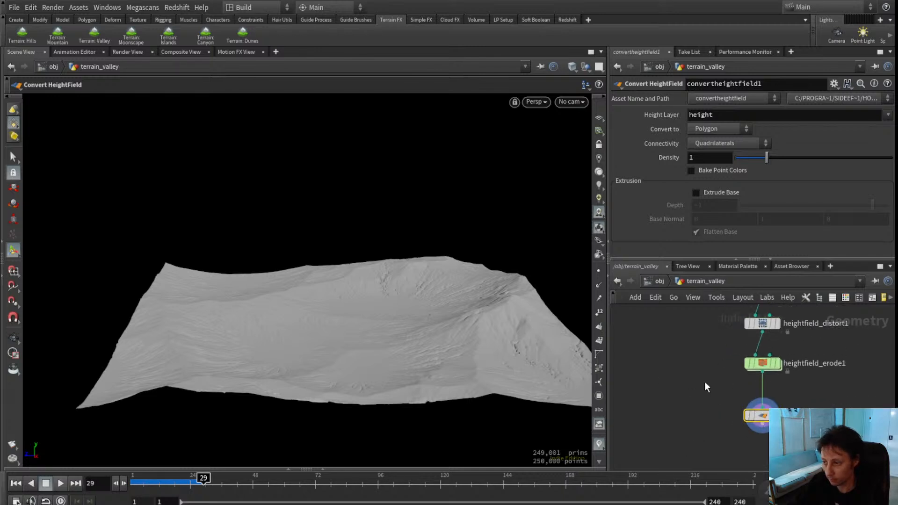
pyautogui.click(721, 173)
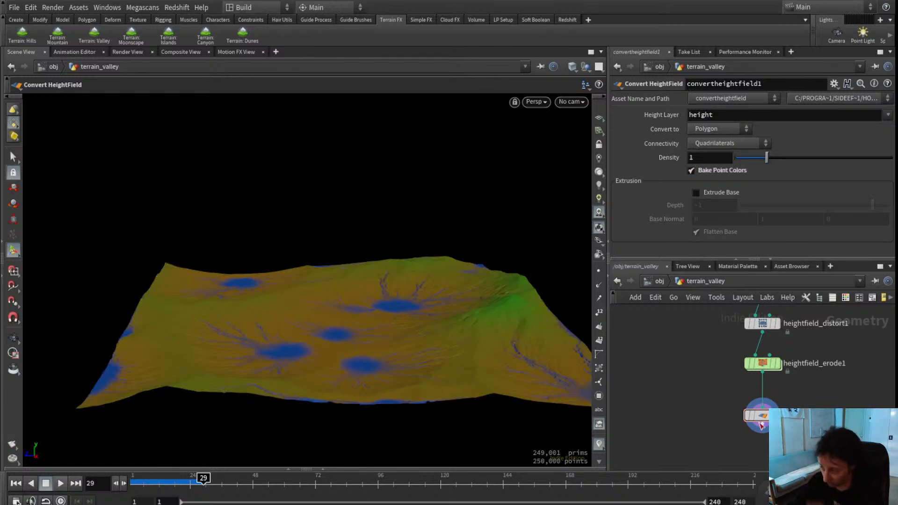
pyautogui.moveTo(726, 398)
pyautogui.mouseDown(button='middle')
pyautogui.moveTo(728, 409)
pyautogui.moveTo(719, 401)
pyautogui.mouseUp(button='middle')
pyautogui.scroll(3, 719, 402)
# - Create a new camera from the current terrain view and lock the view to it
pyautogui.keyDown('alt'); pyautogui.moveTo(394, 333); pyautogui.dragTo(355, 339); pyautogui.keyUp('alt')
pyautogui.press('Return')
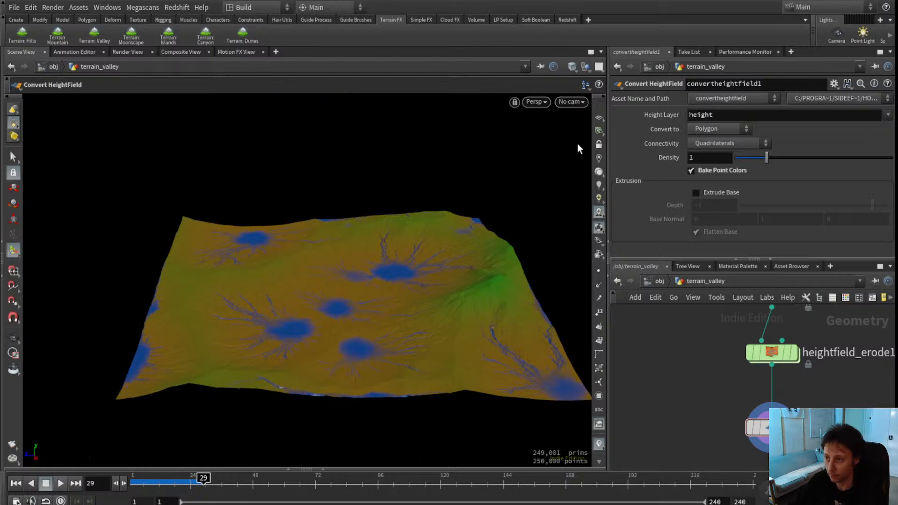
pyautogui.click(598, 145)
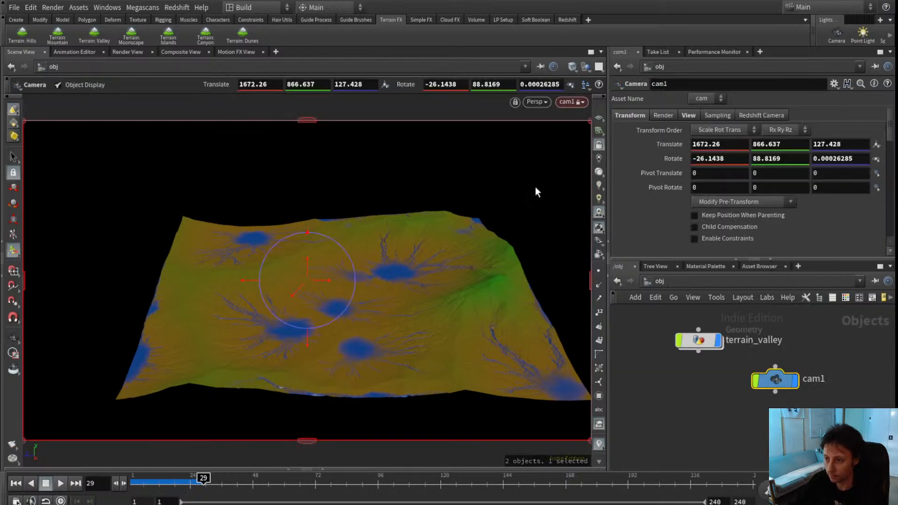
# - Reframe the terrain closer through the camera and unlock the camera from the view
pyautogui.press('Escape')
pyautogui.moveTo(377, 319); pyautogui.dragTo(345, 313, button='middle')
pyautogui.scroll(3, 387, 292)
pyautogui.moveTo(386, 293); pyautogui.dragTo(387, 291, button='middle')
pyautogui.scroll(-1, 377, 294)
pyautogui.moveTo(377, 293); pyautogui.dragTo(375, 301)
pyautogui.press('Return')
pyautogui.click(598, 145)
# - Add a Redshift dome light to the object network beside the terrain and camera
pyautogui.click(665, 398)
pyautogui.scroll(-2, 678, 380)
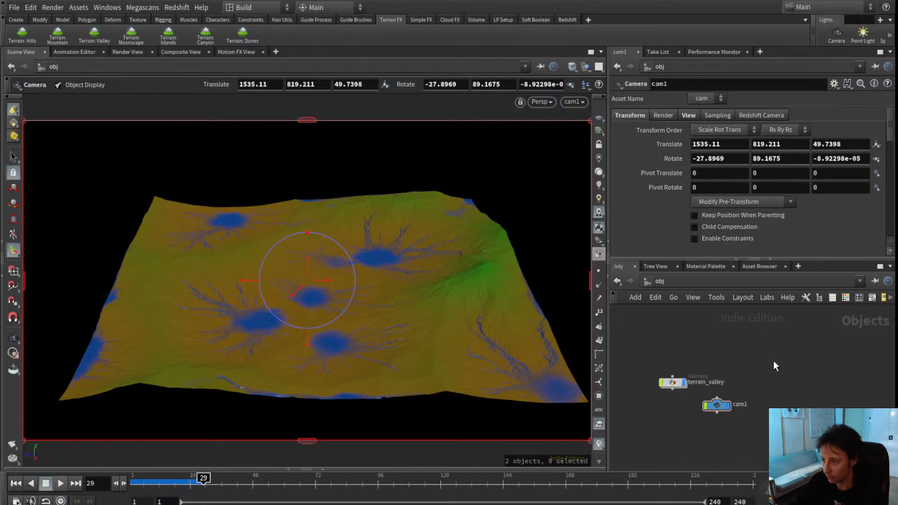
pyautogui.click(881, 389)
pyautogui.click(798, 359)
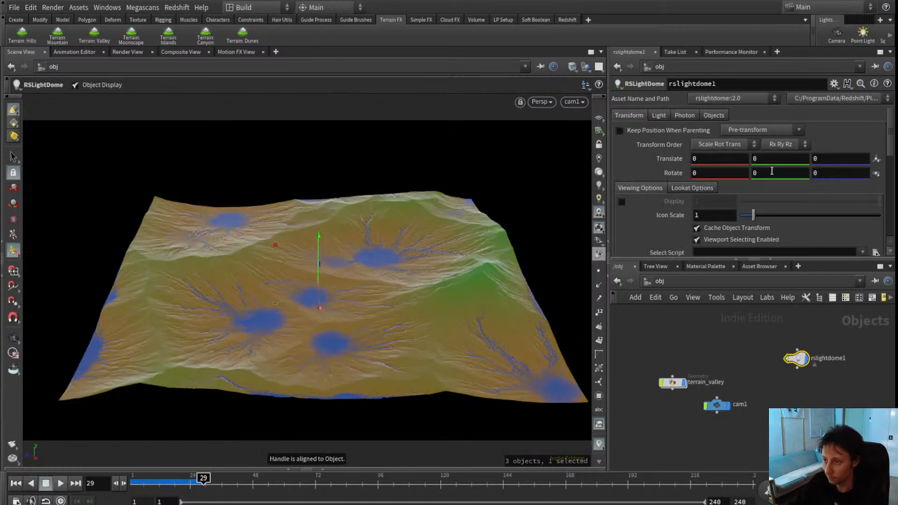
# - Rotate the dome light about Y and assign M:/HDRI/teufelsberg_ground_2_8k.exr as its dome map
pyautogui.moveTo(772, 171); pyautogui.dragTo(794, 129, button='middle')
pyautogui.click(659, 116)
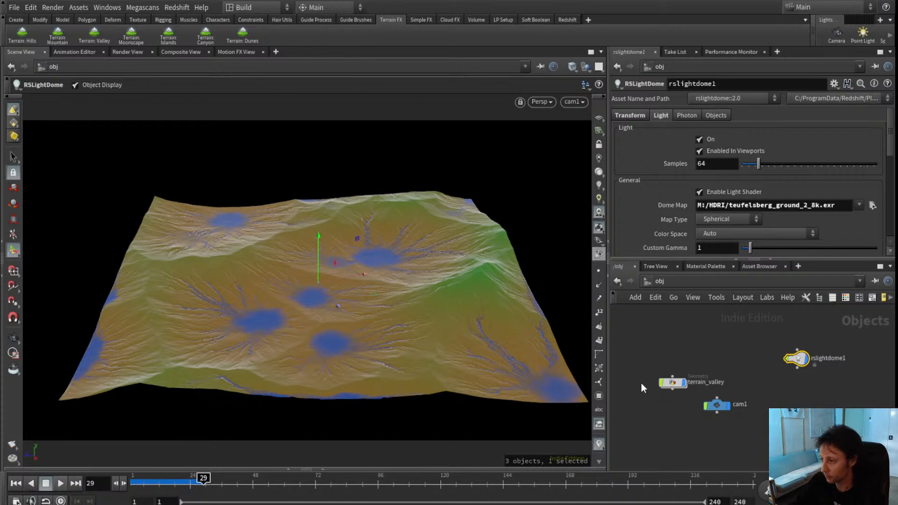
pyautogui.click(711, 363)
pyautogui.scroll(2, 713, 372)
pyautogui.moveTo(712, 372); pyautogui.dragTo(776, 349, button='middle')
pyautogui.scroll(-1, 739, 363)
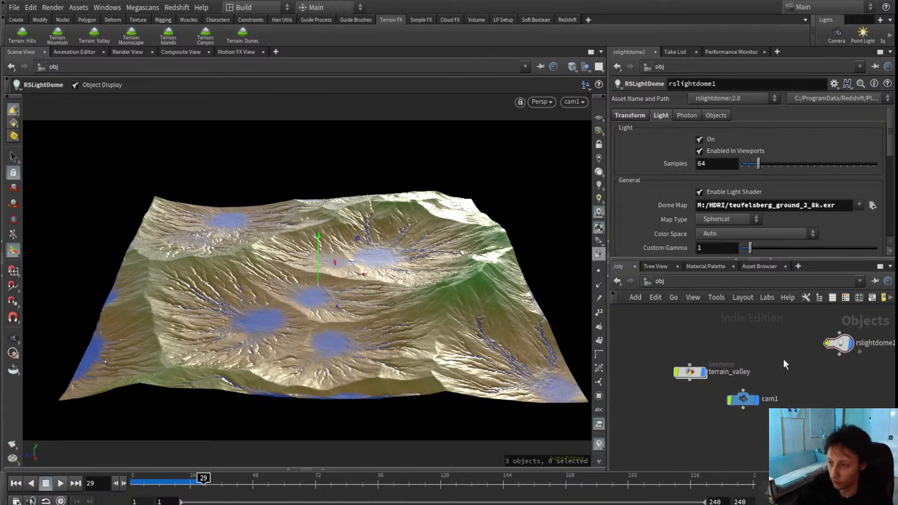
# - Open the Redshift RenderView below the viewport and start an interactive render of the terrain
pyautogui.moveTo(725, 329); pyautogui.dragTo(722, 357, button='middle')
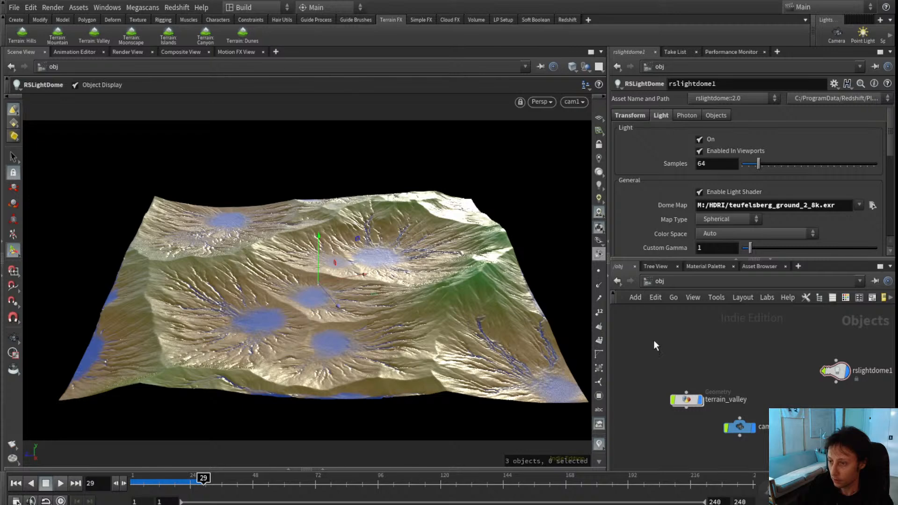
pyautogui.moveTo(668, 358); pyautogui.dragTo(680, 337, button='middle')
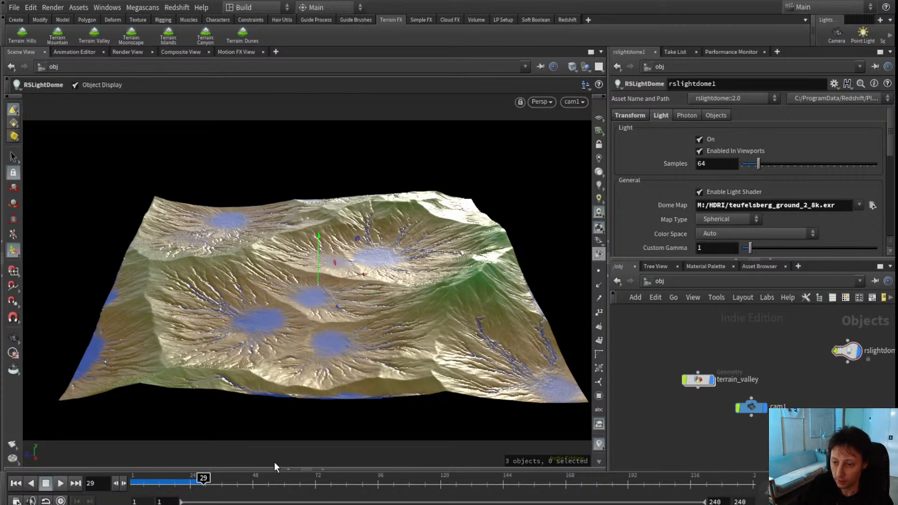
pyautogui.click(322, 469)
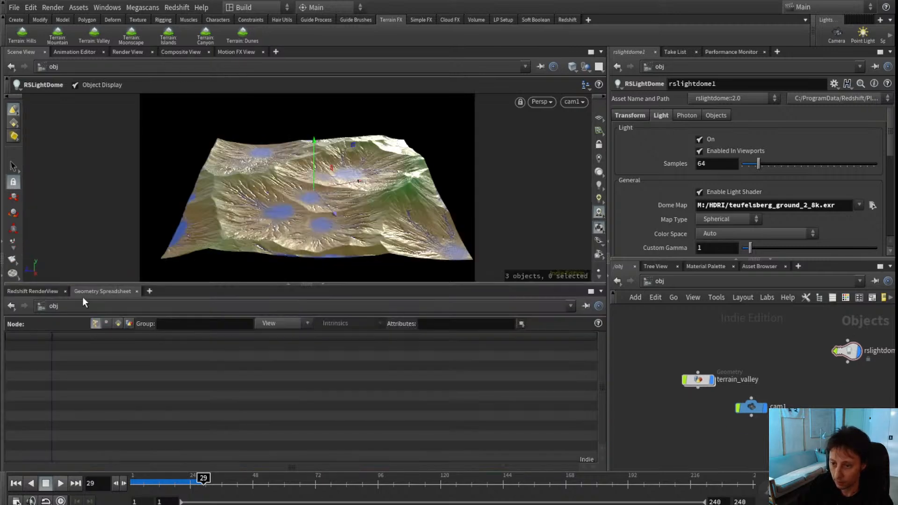
pyautogui.click(26, 293)
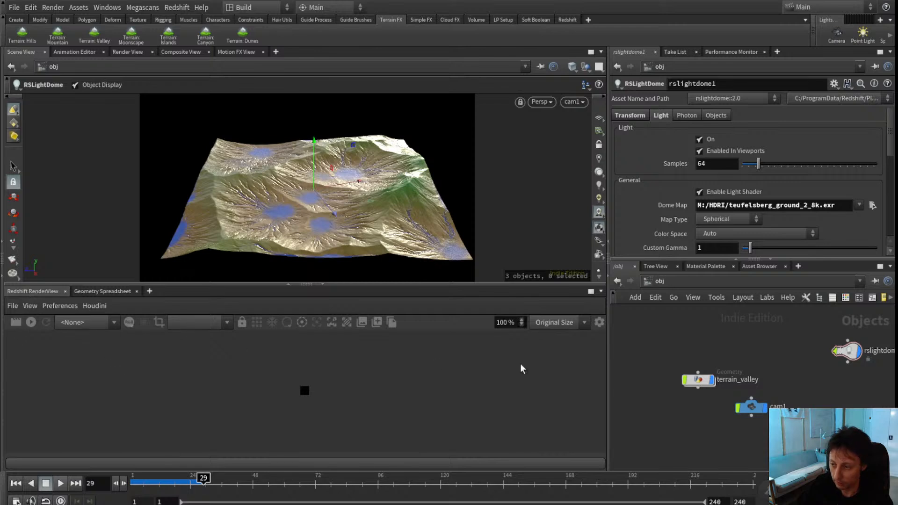
pyautogui.click(31, 323)
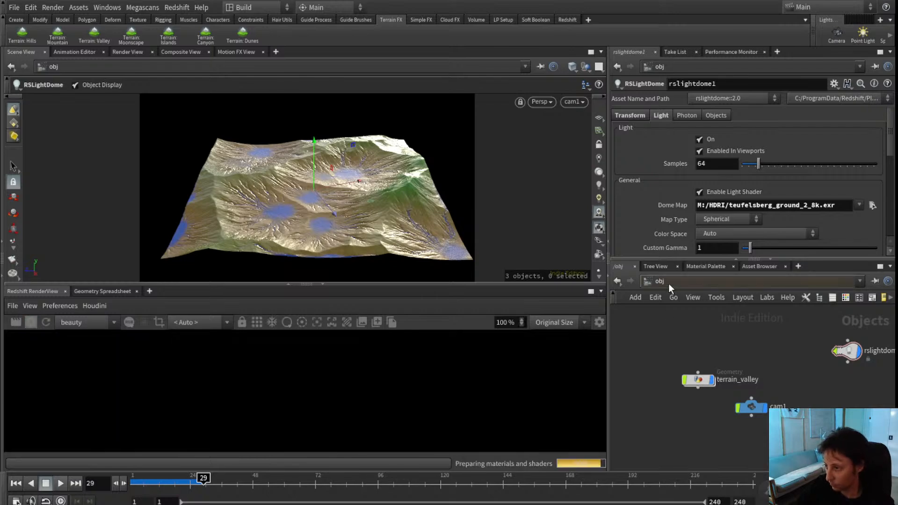
# - Create a Redshift material node in the mat network, expand its base property inputs, and enlarge the RenderView
pyautogui.press('n')
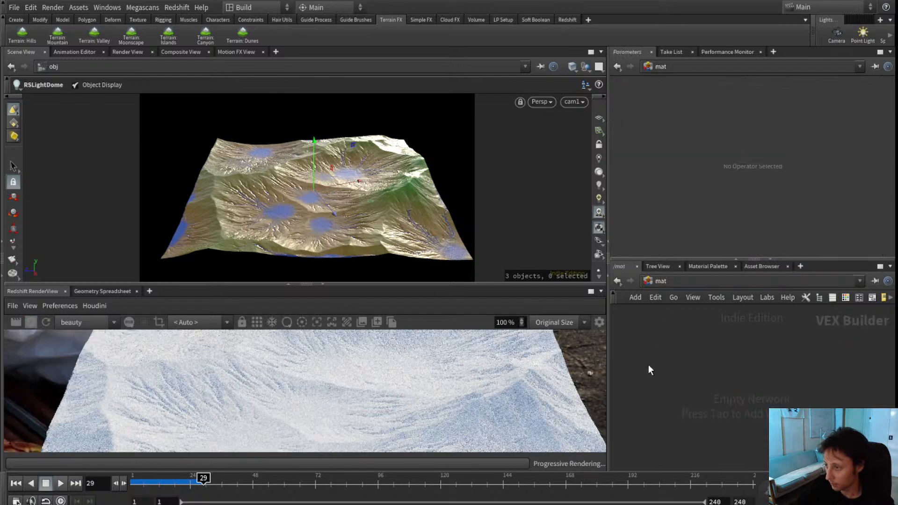
pyautogui.click(285, 283)
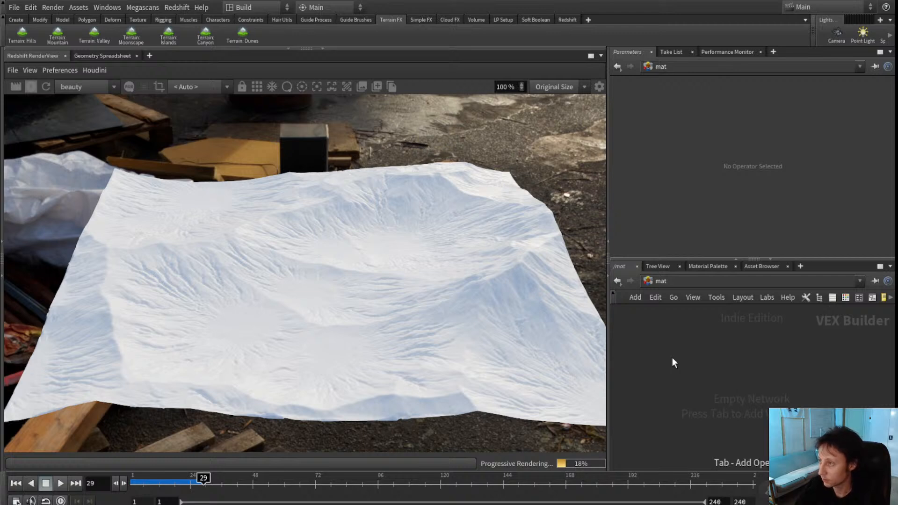
pyautogui.press('Return')
pyautogui.press('Return')
pyautogui.moveTo(673, 357); pyautogui.dragTo(800, 361)
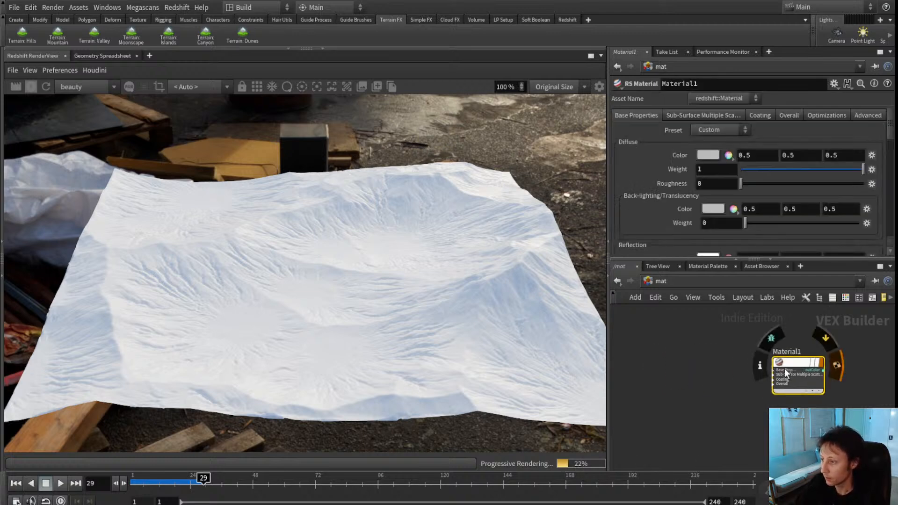
pyautogui.click(772, 369)
pyautogui.moveTo(717, 381); pyautogui.dragTo(739, 362, button='middle')
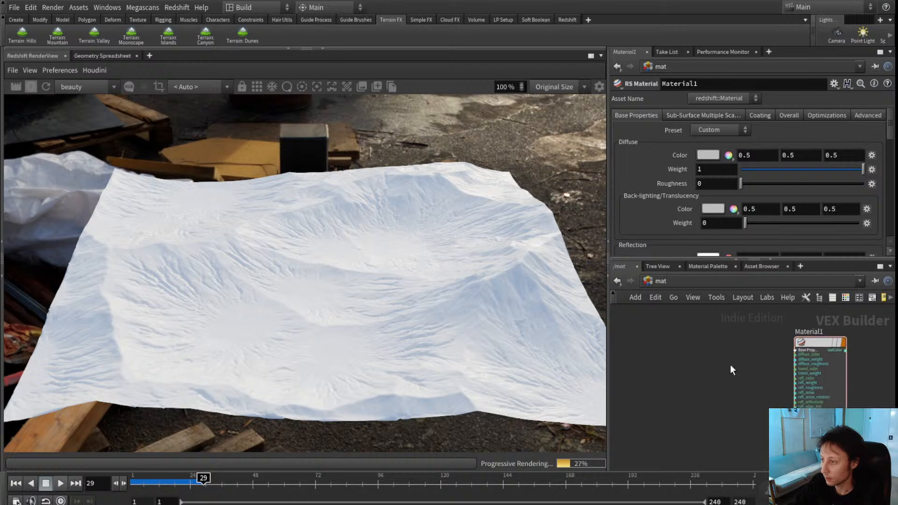
# - Examine the point attributes of terrain_valley in the Geometry Spreadsheet, including Cd, height and uv
pyautogui.click(106, 56)
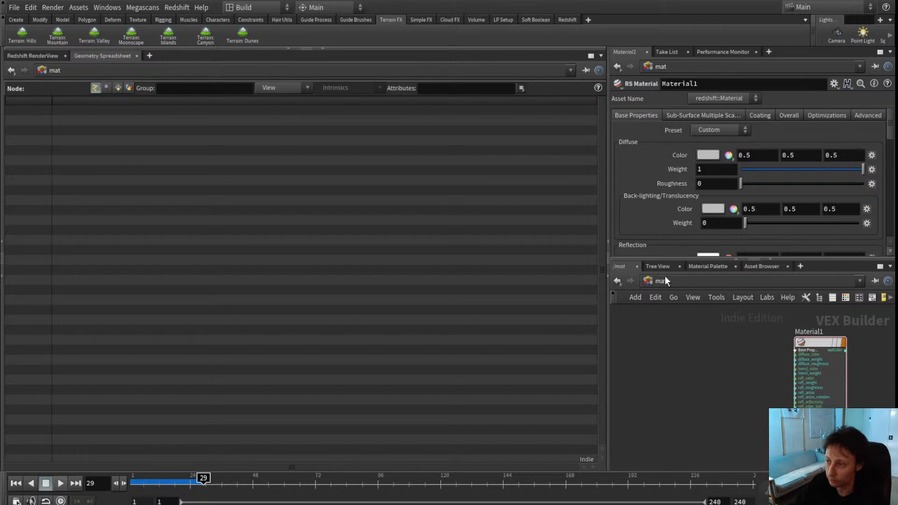
pyautogui.click(683, 330)
pyautogui.click(700, 379)
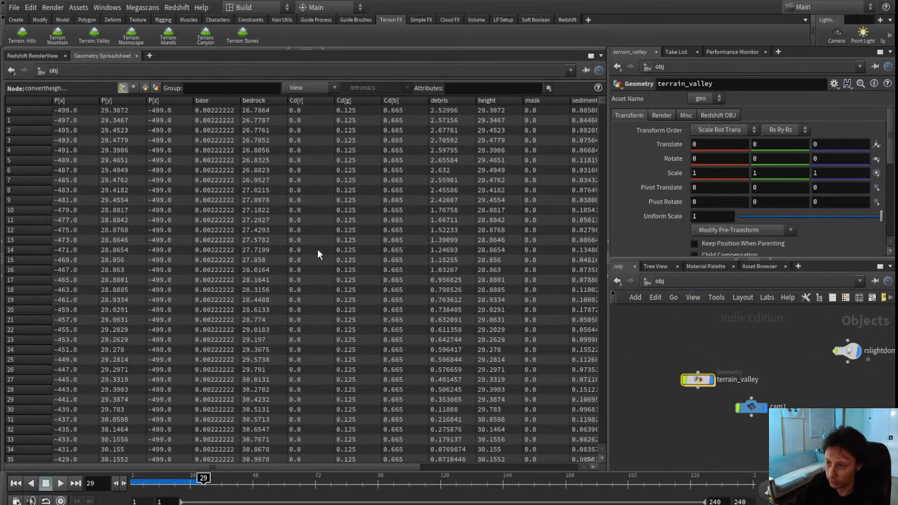
pyautogui.moveTo(207, 466); pyautogui.dragTo(323, 467)
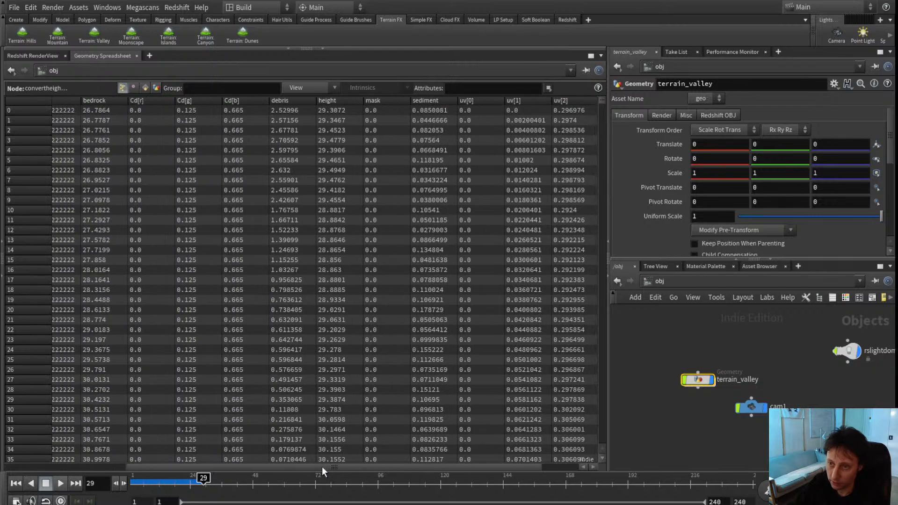
# - Add an Attribute Promote node after convertheightfield1 inside terrain_valley and make it the displayed output
pyautogui.doubleClick(694, 379)
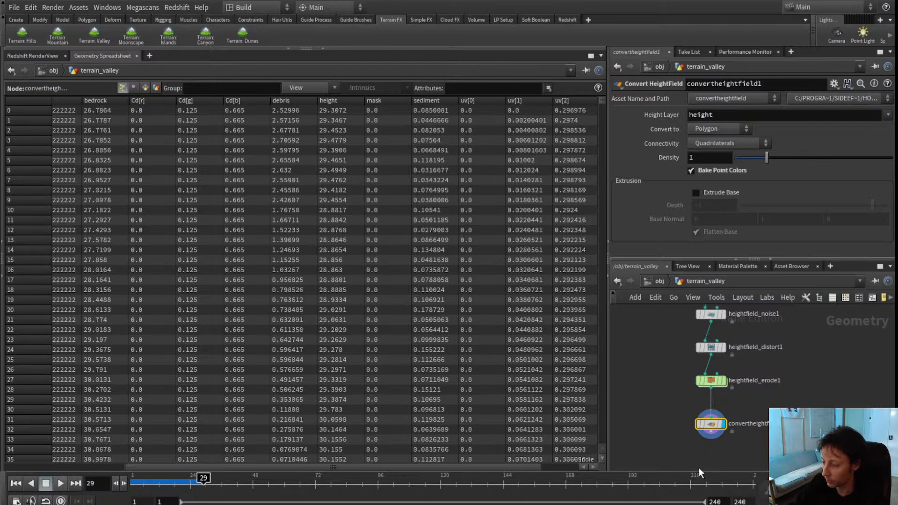
pyautogui.click(668, 429)
pyautogui.moveTo(668, 429); pyautogui.dragTo(696, 410, button='middle')
pyautogui.scroll(-3, 741, 374)
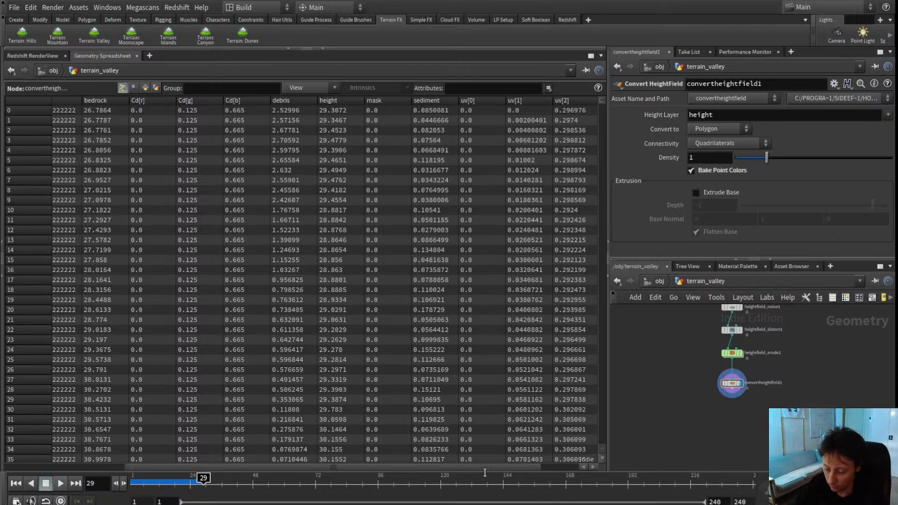
pyautogui.scroll(4, 658, 394)
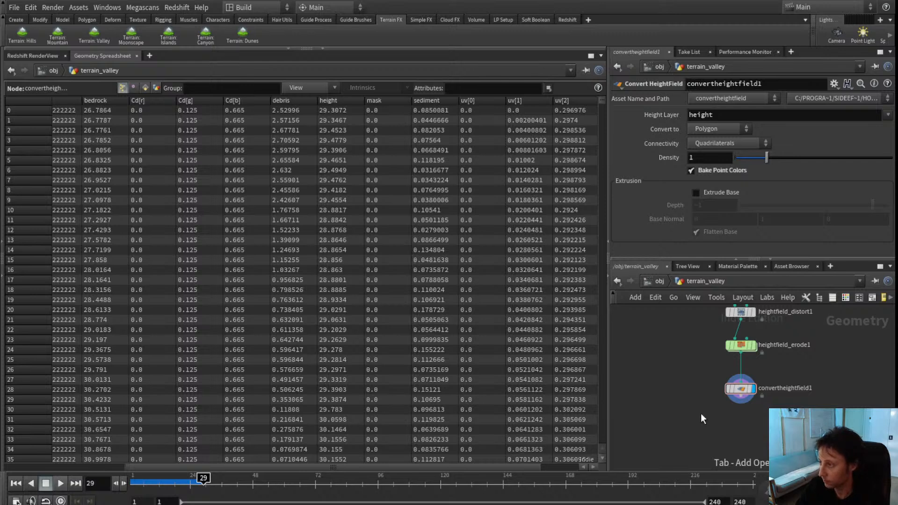
pyautogui.press('Return')
pyautogui.press('Return')
pyautogui.moveTo(700, 406); pyautogui.dragTo(744, 424)
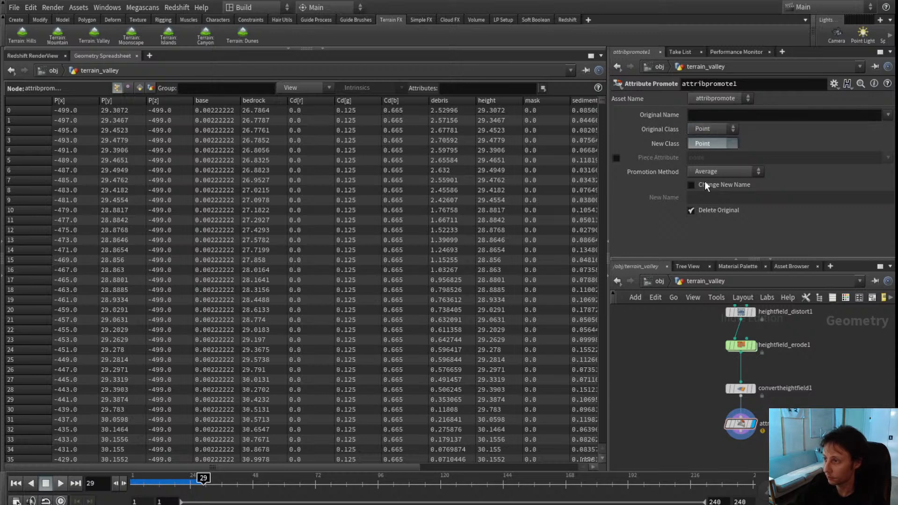
# - Promote the Cd attribute from Point to Vertex class and check the vertex attributes in the spreadsheet
pyautogui.click(710, 120)
pyautogui.write('C')
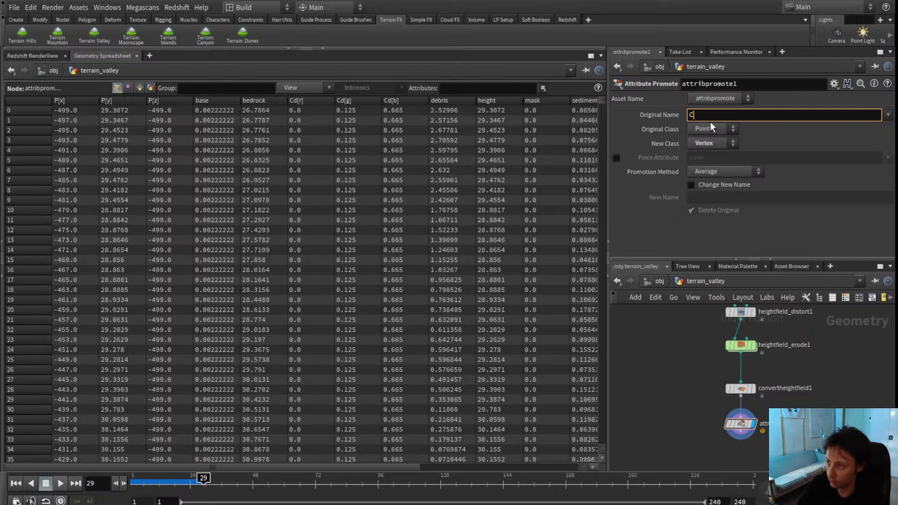
pyautogui.write('d')
pyautogui.press('Return')
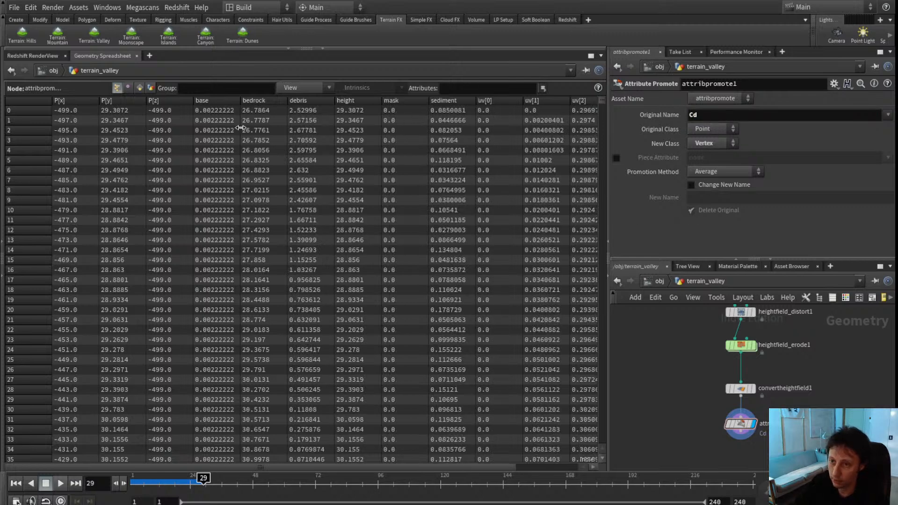
pyautogui.click(127, 88)
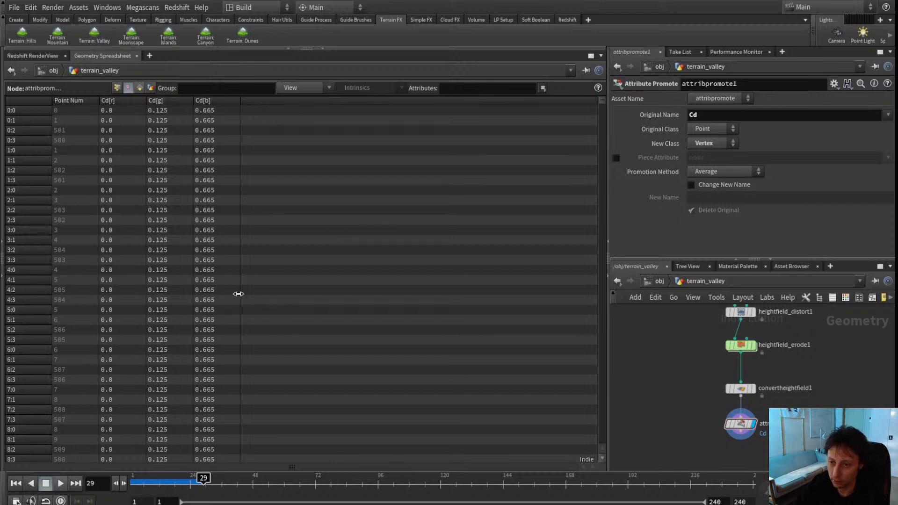
pyautogui.moveTo(653, 407); pyautogui.dragTo(681, 381, button='middle')
# - Return to the Redshift RenderView and disable the background of the rslightdome1 dome light
pyautogui.click(34, 56)
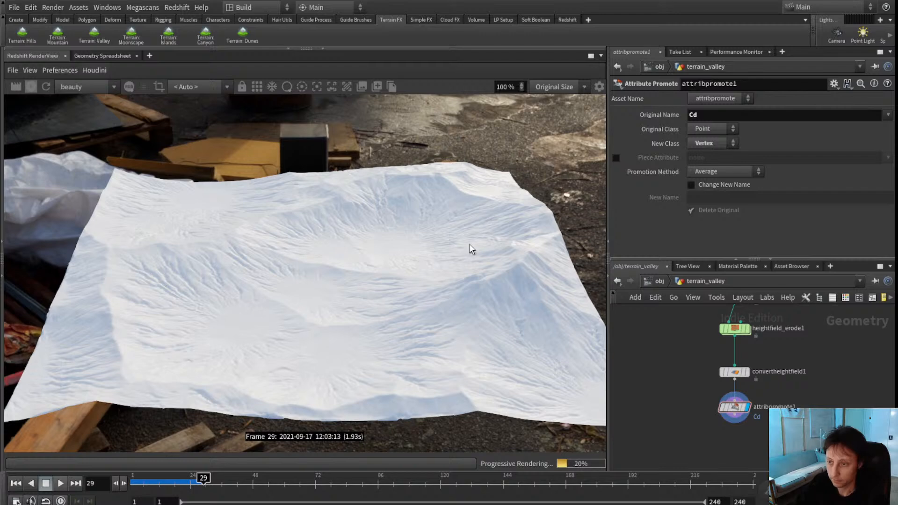
pyautogui.click(657, 281)
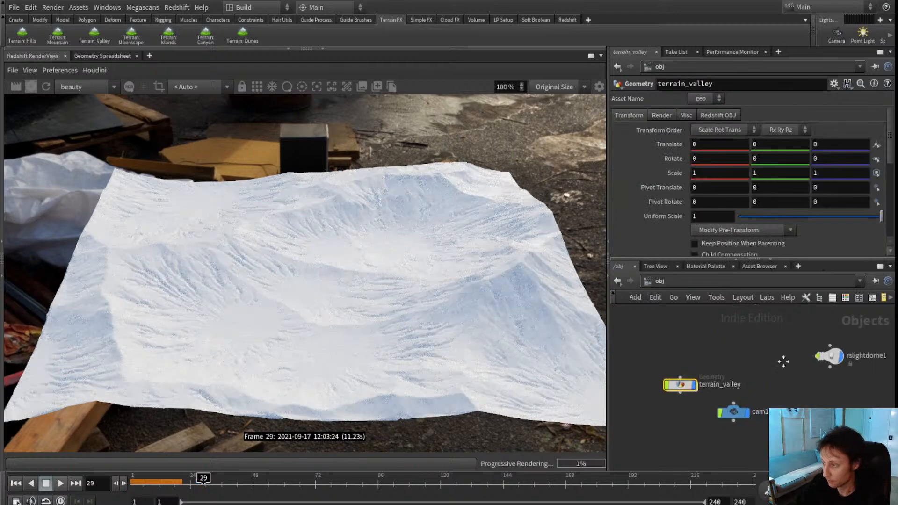
pyautogui.click(661, 115)
pyautogui.scroll(-6, 660, 180)
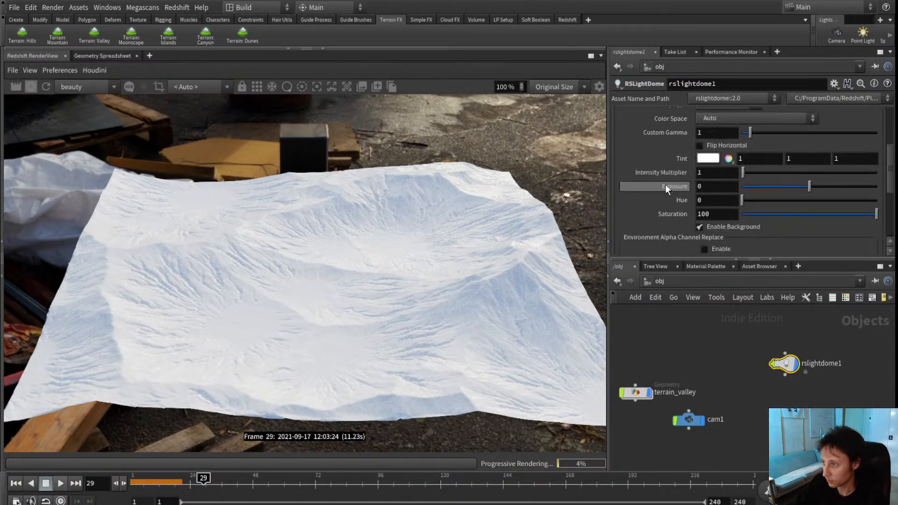
pyautogui.click(728, 213)
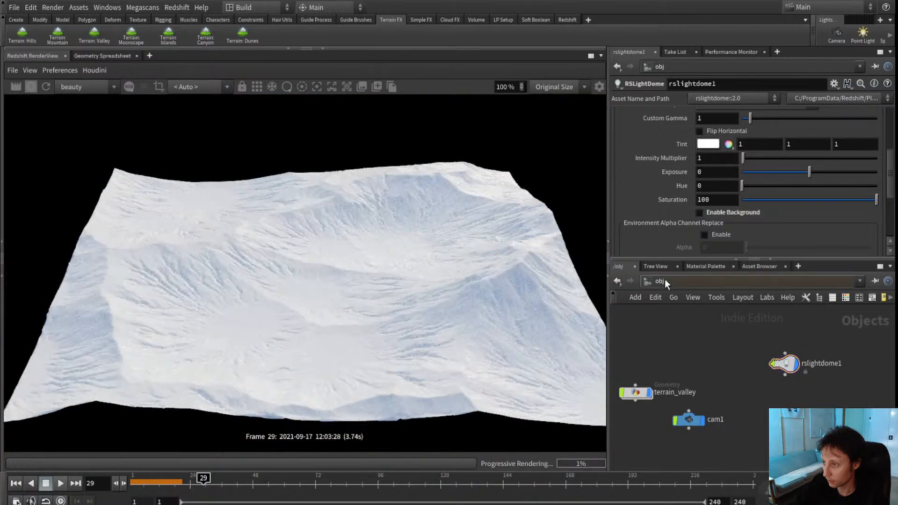
# - Rename the Redshift material in the mat network to landscape
pyautogui.click(680, 319)
pyautogui.moveTo(734, 359); pyautogui.dragTo(659, 397, button='middle')
pyautogui.click(734, 368)
pyautogui.write('lands')
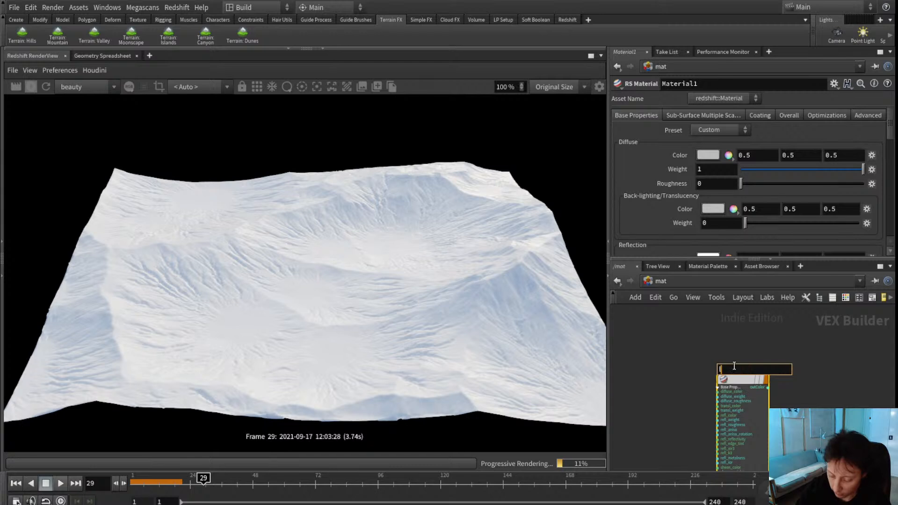
pyautogui.write('cape')
pyautogui.press('Return')
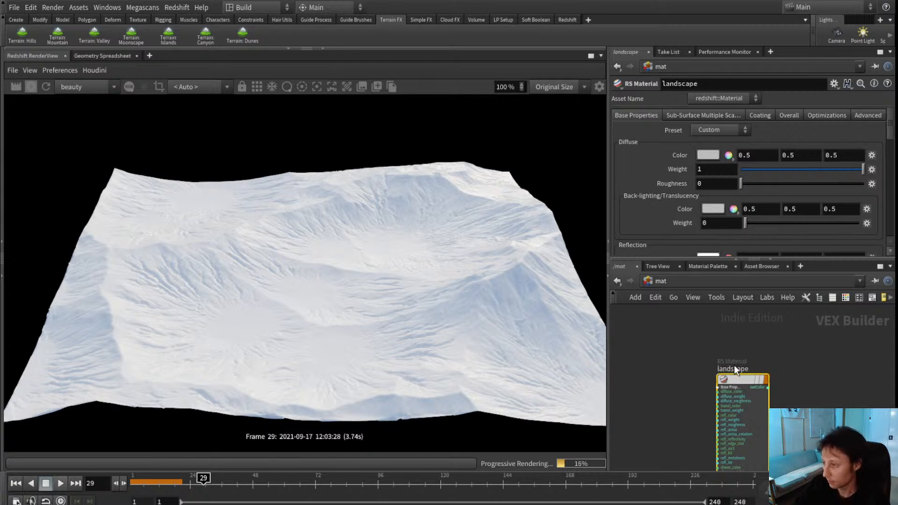
# - Add an RS Vertex Attribute node and an RS Point Attribute node beside the landscape material
pyautogui.moveTo(681, 411); pyautogui.dragTo(684, 367, button='middle')
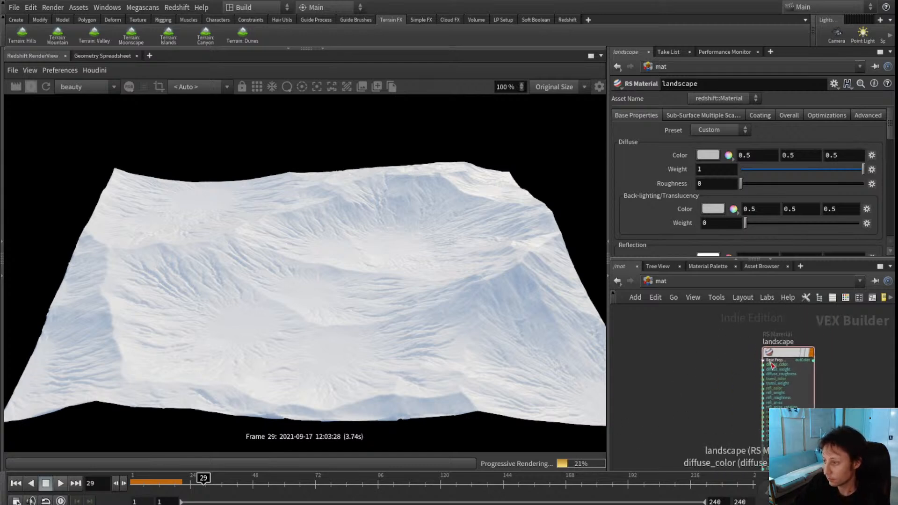
pyautogui.click(708, 366)
pyautogui.moveTo(709, 365); pyautogui.dragTo(692, 339)
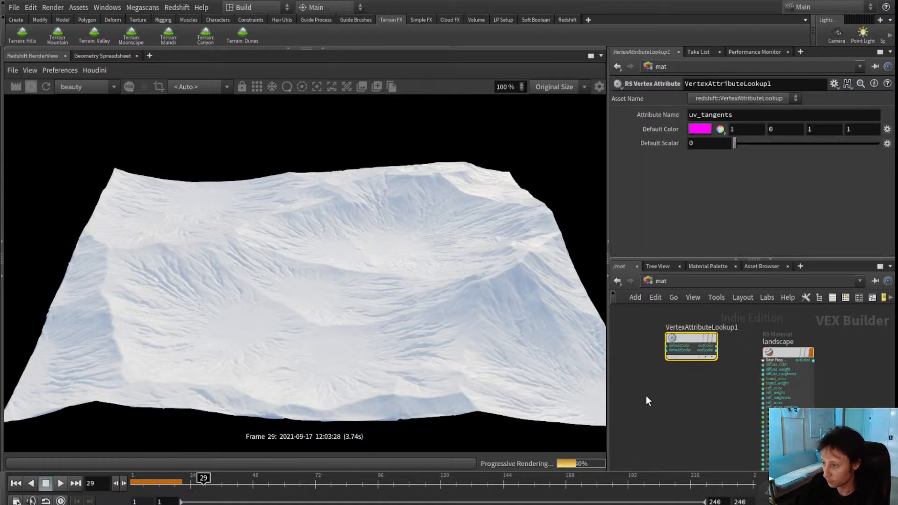
pyautogui.click(650, 400)
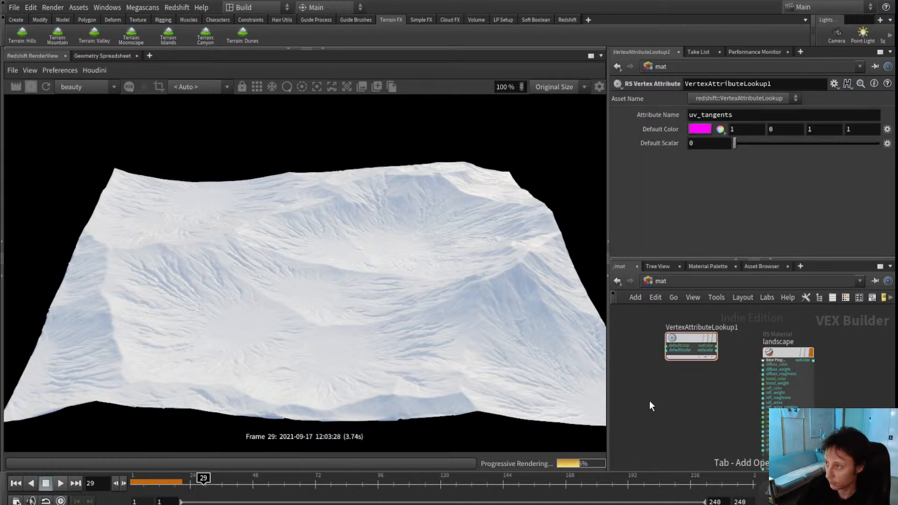
pyautogui.click(650, 401)
pyautogui.moveTo(650, 400); pyautogui.dragTo(697, 400)
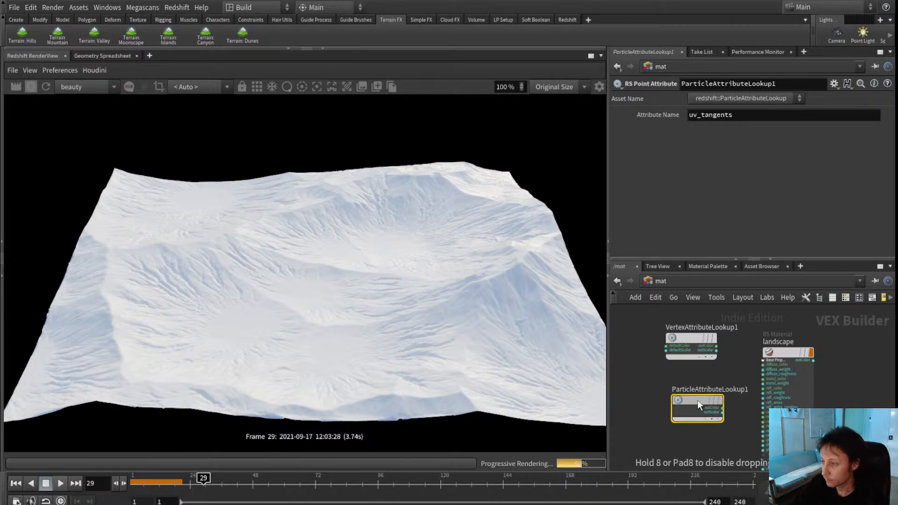
# - Set the attribute name of the RS Vertex Attribute node to Cd
pyautogui.moveTo(687, 342); pyautogui.dragTo(667, 343)
pyautogui.doubleClick(732, 115)
pyautogui.write('Cd')
pyautogui.press('Return')
# - Connect the vertex attribute lookup's outColor to the landscape material's diffuse_color and tidy the node positions
pyautogui.moveTo(696, 401); pyautogui.dragTo(669, 411)
pyautogui.moveTo(696, 348); pyautogui.dragTo(689, 370)
pyautogui.click(778, 356)
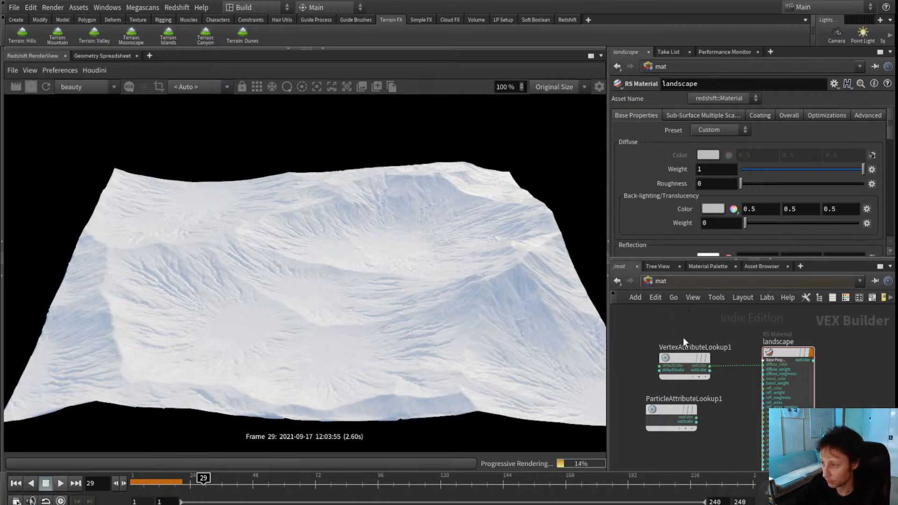
pyautogui.moveTo(786, 354)
pyautogui.mouseDown()
pyautogui.moveTo(748, 428)
pyautogui.moveTo(377, 256)
pyautogui.moveTo(377, 272)
pyautogui.moveTo(796, 356)
pyautogui.moveTo(785, 366)
pyautogui.mouseUp()
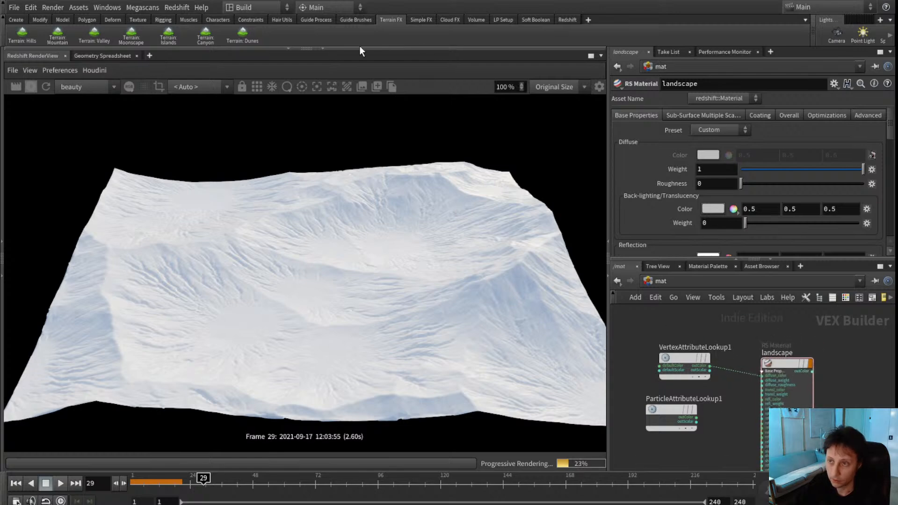
# - Assign the /mat/landscape material to the terrain_valley object
pyautogui.click(326, 50)
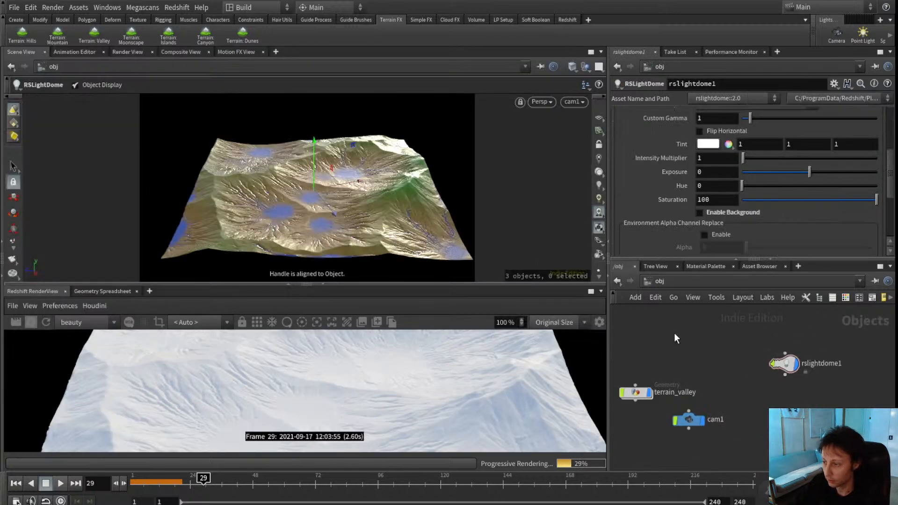
pyautogui.click(737, 397)
pyautogui.click(661, 114)
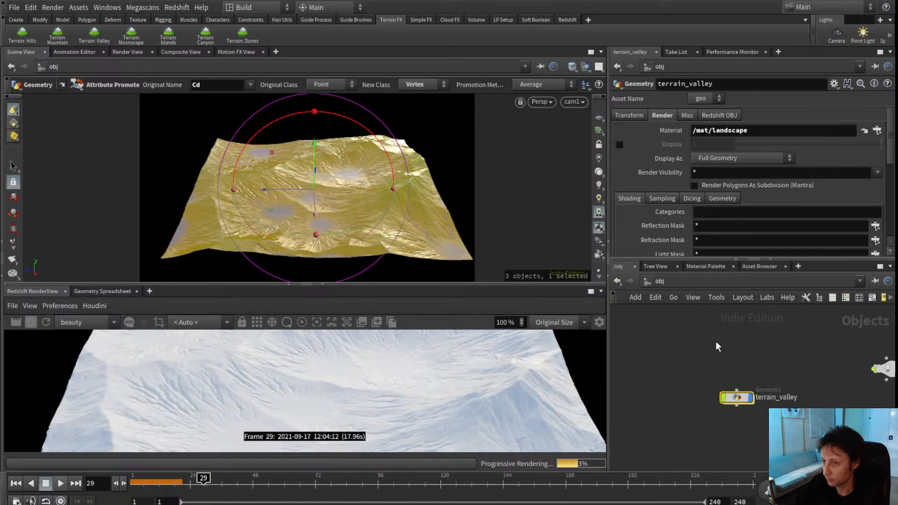
pyautogui.click(653, 349)
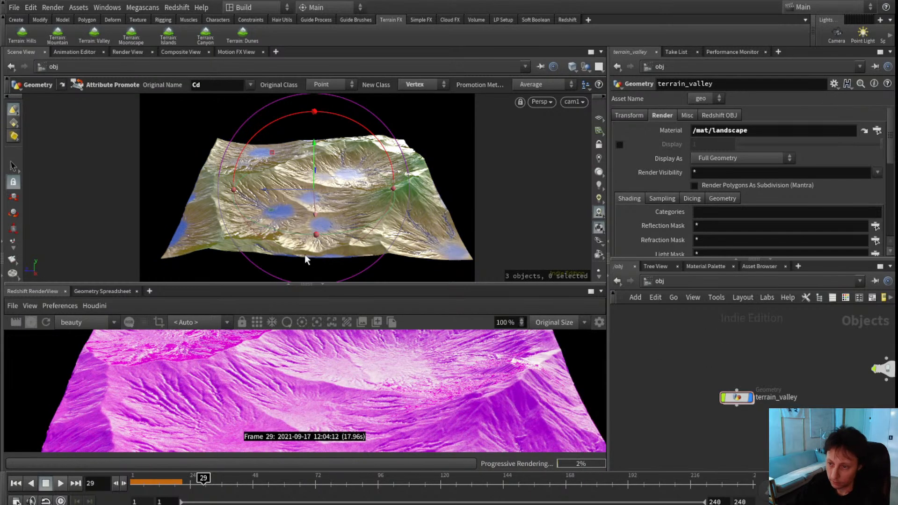
# - Enlarge the Redshift RenderView and refresh the interactive render of the terrain
pyautogui.moveTo(757, 360); pyautogui.dragTo(768, 329, button='middle')
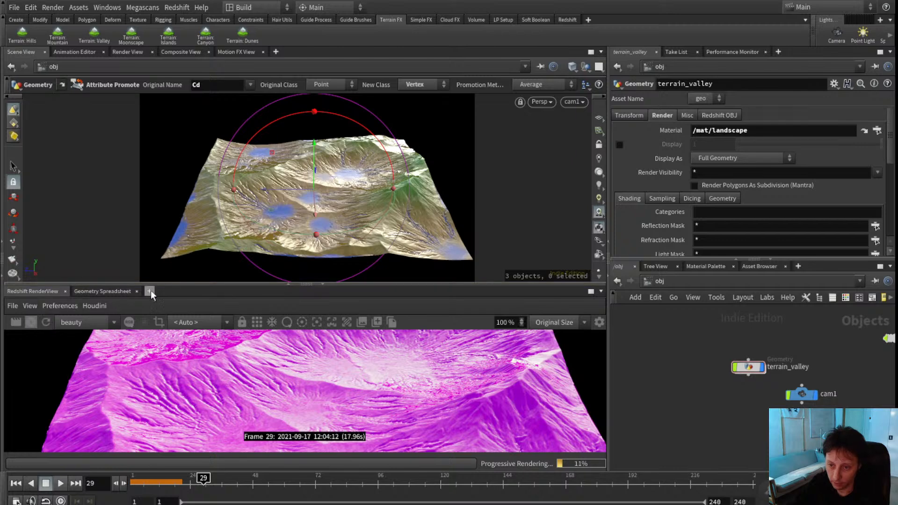
pyautogui.click(289, 281)
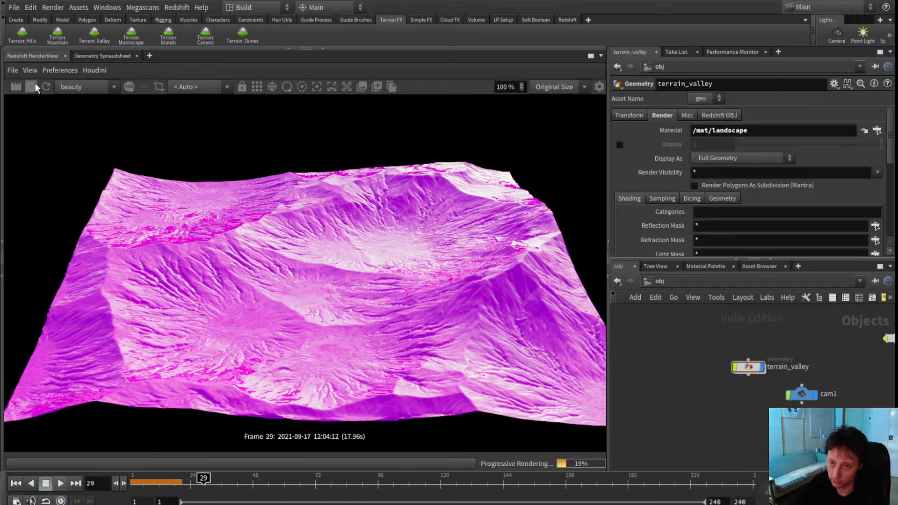
pyautogui.click(47, 85)
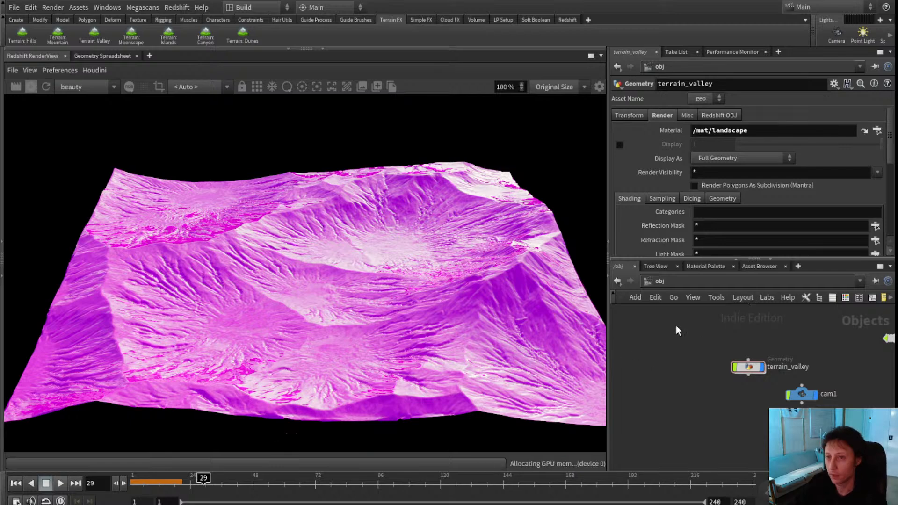
# - Open the landscape material in the mat network and raise its reflection roughness to the maximum
pyautogui.moveTo(675, 335); pyautogui.dragTo(706, 415, button='middle')
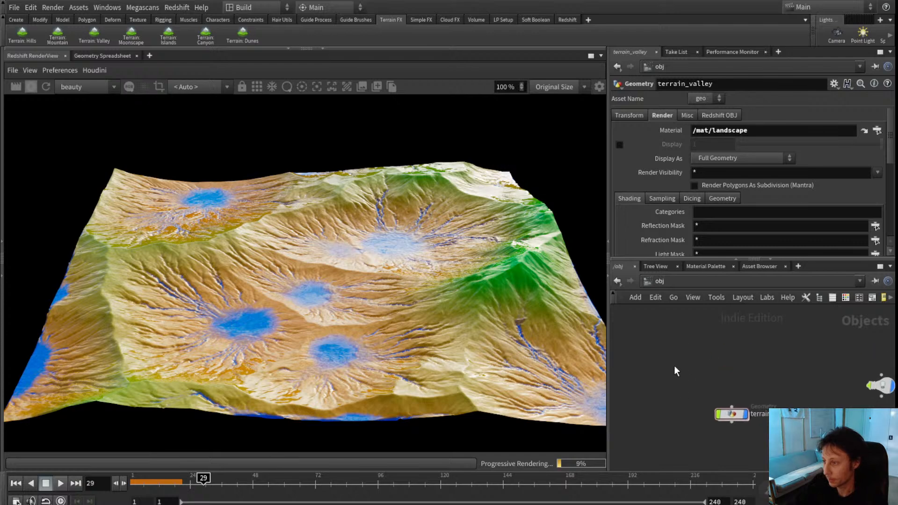
pyautogui.click(708, 321)
pyautogui.scroll(-5, 683, 233)
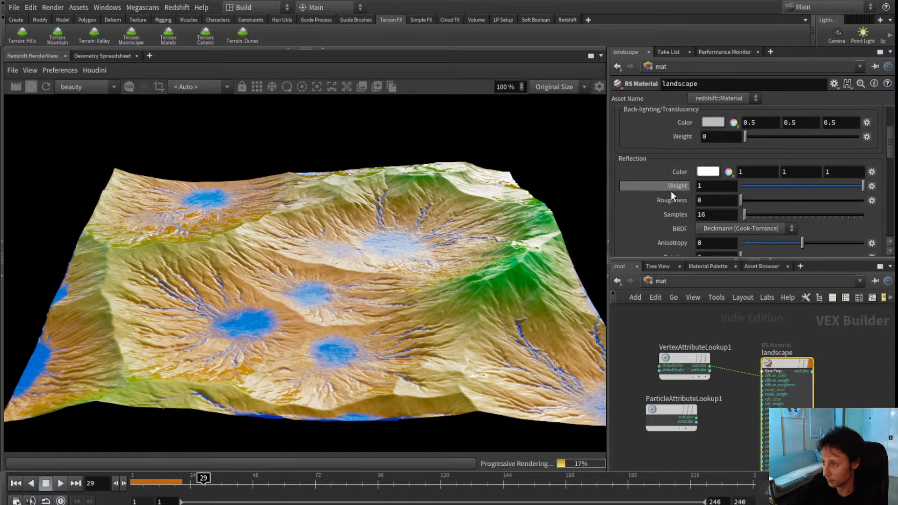
pyautogui.moveTo(748, 201); pyautogui.dragTo(864, 200)
# - Set the landscape material's reflection roughness to 0.85
pyautogui.scroll(1, 635, 186)
pyautogui.scroll(2, 664, 190)
pyautogui.scroll(-2, 674, 196)
pyautogui.click(711, 213)
pyautogui.write('0.')
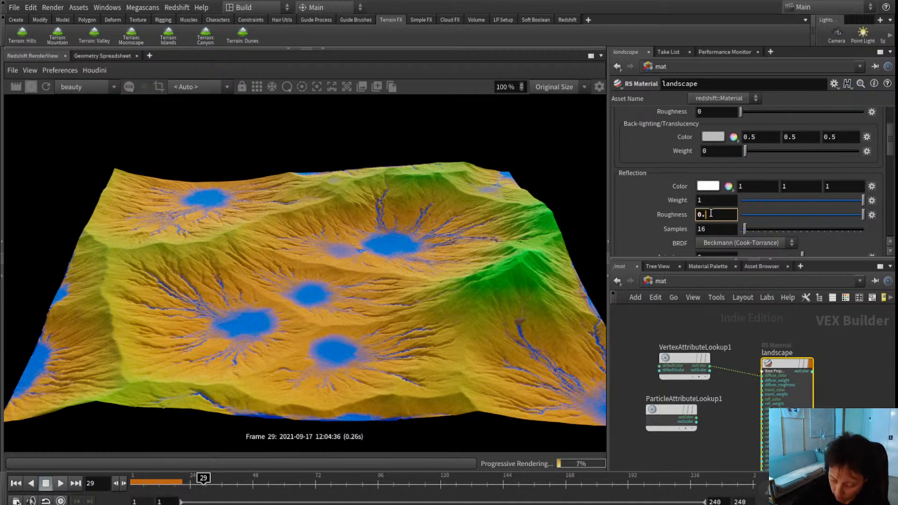
pyautogui.write('8')
pyautogui.press('Return')
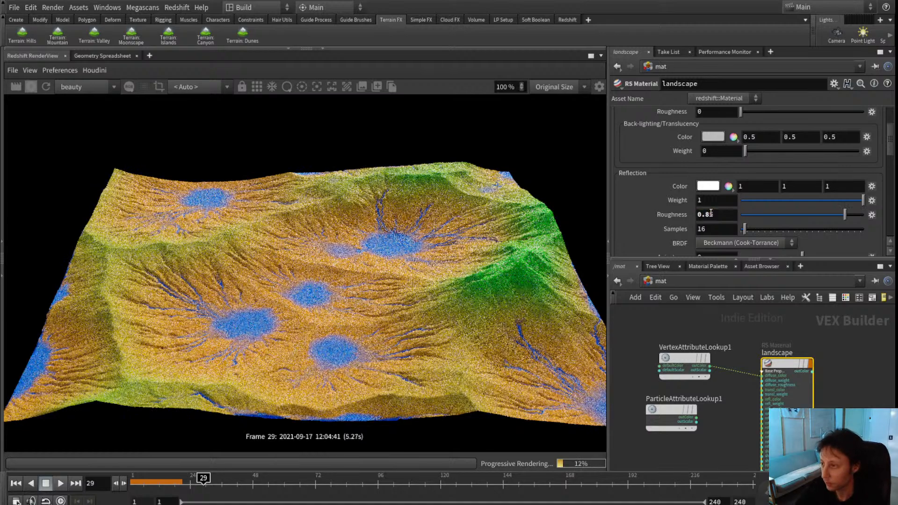
# - Set the landscape material's diffuse roughness to 0.5
pyautogui.scroll(3, 667, 168)
pyautogui.scroll(-2, 670, 168)
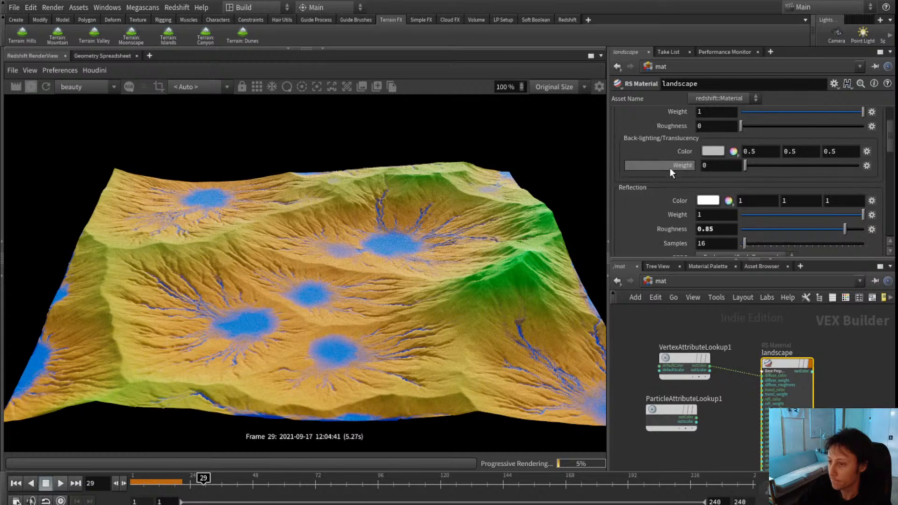
pyautogui.scroll(2, 701, 158)
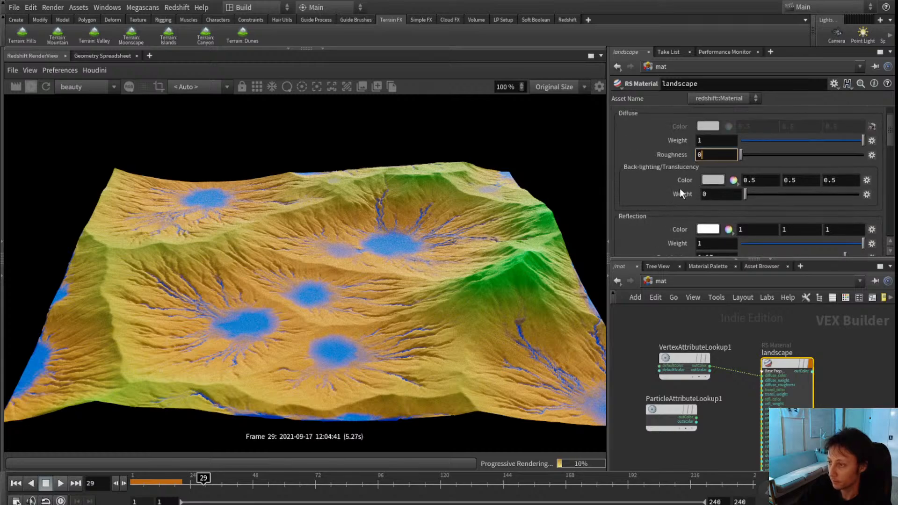
pyautogui.write('.5')
pyautogui.press('Return')
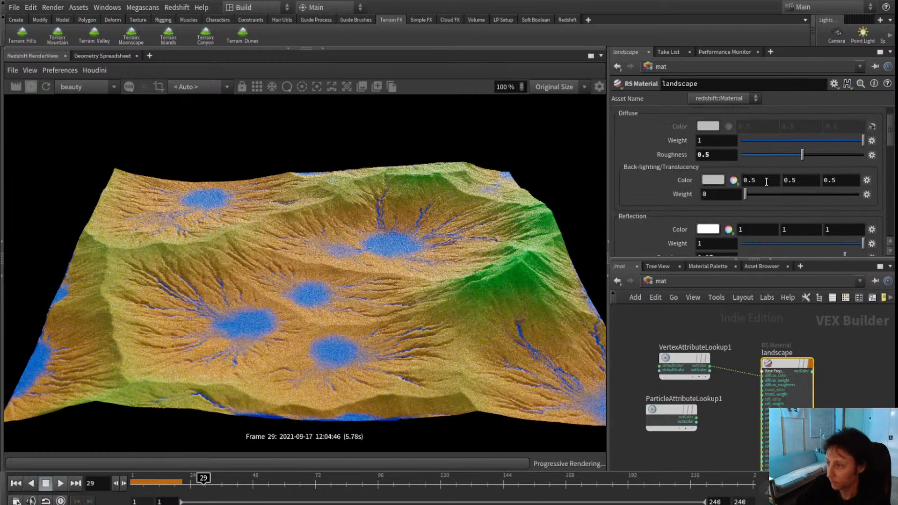
# - Change the landscape material's reflection Fresnel type to Metalness
pyautogui.scroll(-8, 674, 201)
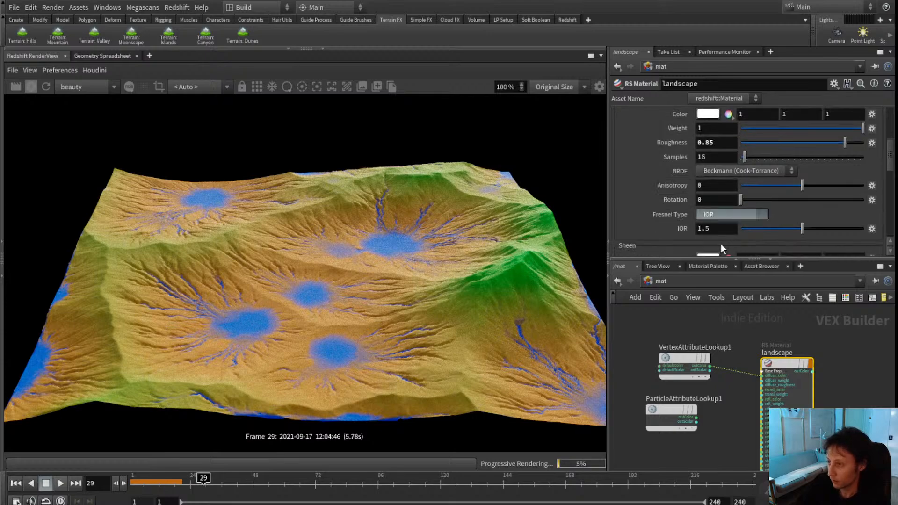
pyautogui.click(721, 251)
pyautogui.click(717, 216)
pyautogui.click(715, 243)
pyautogui.moveTo(703, 332); pyautogui.dragTo(744, 341, button='middle')
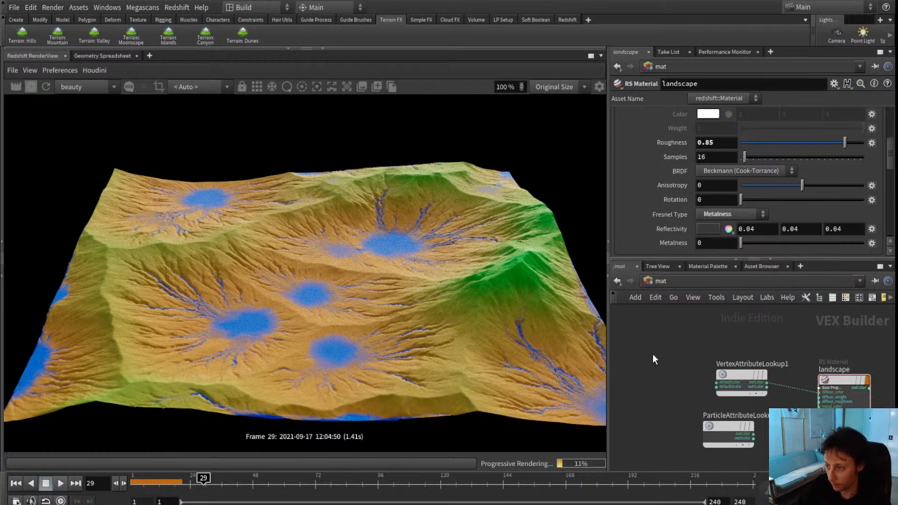
pyautogui.scroll(-3, 677, 369)
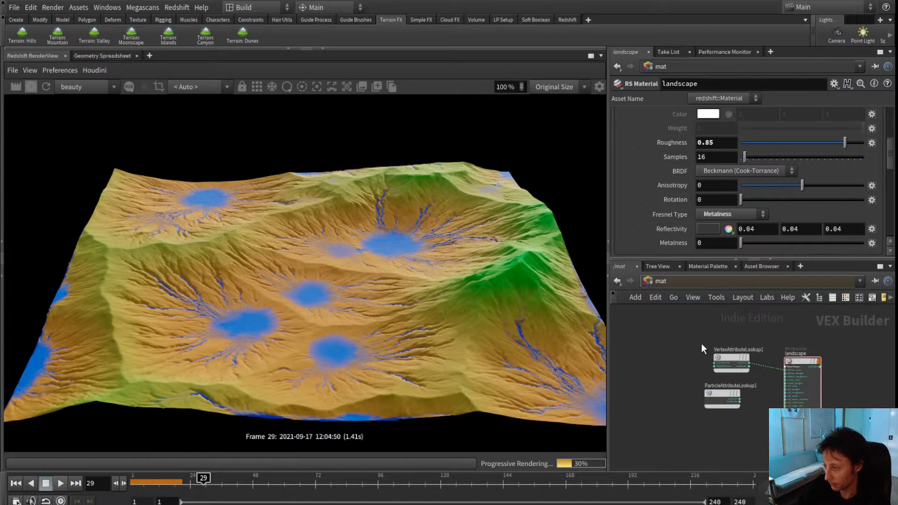
# - Return to the object level, reposition the terrain_valley node and open its geometry network
pyautogui.press('n')
pyautogui.moveTo(658, 413); pyautogui.dragTo(648, 372, button='middle')
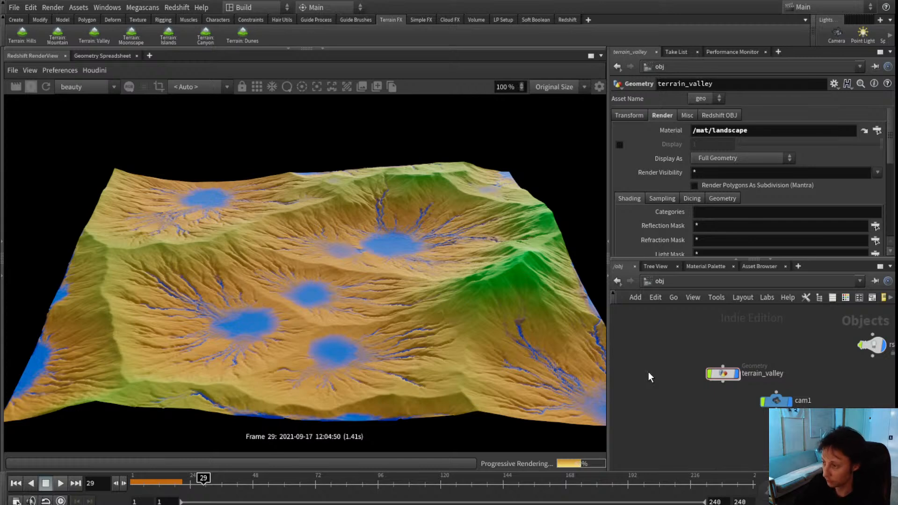
pyautogui.moveTo(718, 378); pyautogui.dragTo(697, 350)
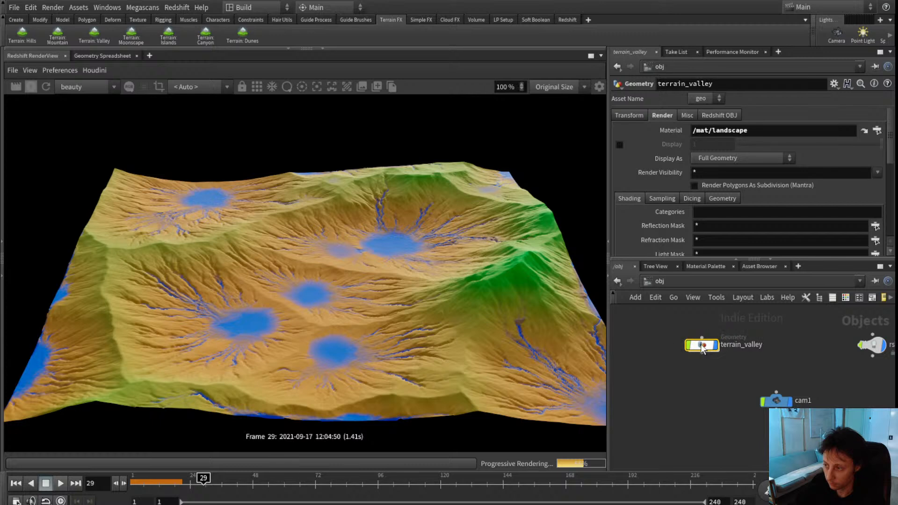
pyautogui.doubleClick(697, 350)
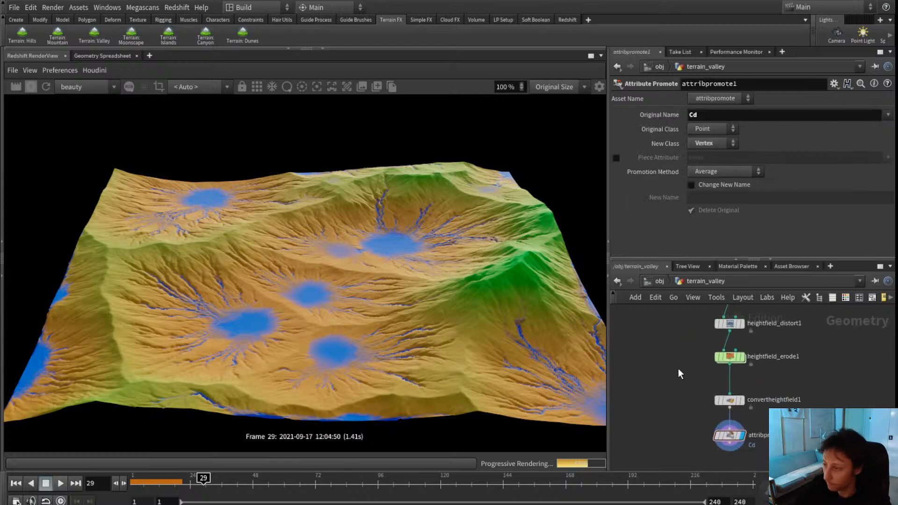
# - Move the attribpromote1 and convertheightfield1 nodes aside to free space below heightfield_erode1
pyautogui.moveTo(674, 416); pyautogui.dragTo(703, 369, button='middle')
pyautogui.moveTo(711, 351); pyautogui.dragTo(779, 393)
pyautogui.moveTo(759, 354); pyautogui.dragTo(810, 380)
pyautogui.click(770, 375)
# - Add a HeightField Resample node and connect the output of heightfield_erode1 to it
pyautogui.moveTo(698, 353); pyautogui.dragTo(717, 408, button='middle')
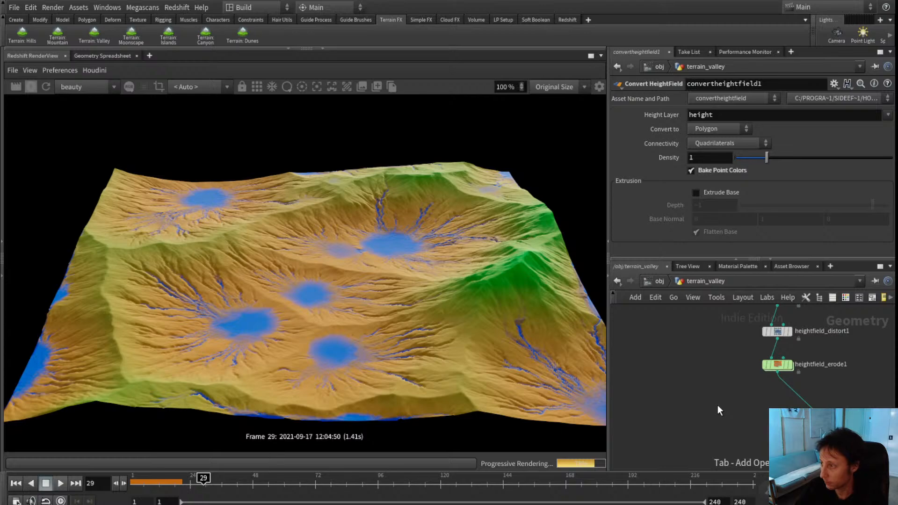
pyautogui.press('Return')
pyautogui.click(719, 406)
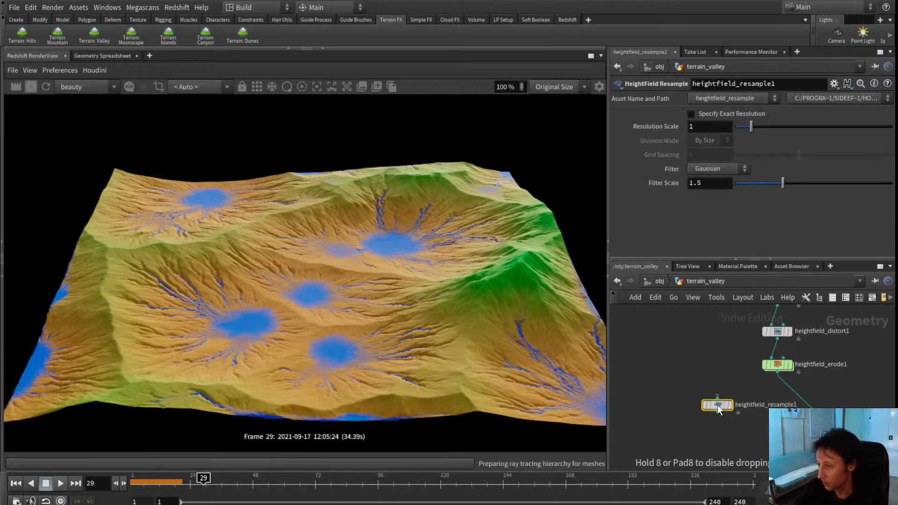
pyautogui.scroll(4, 727, 402)
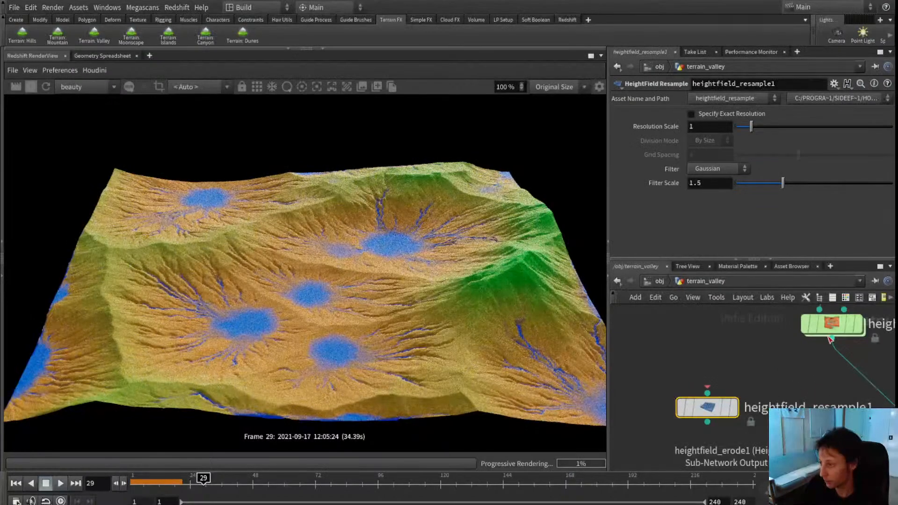
pyautogui.moveTo(832, 338); pyautogui.dragTo(708, 393)
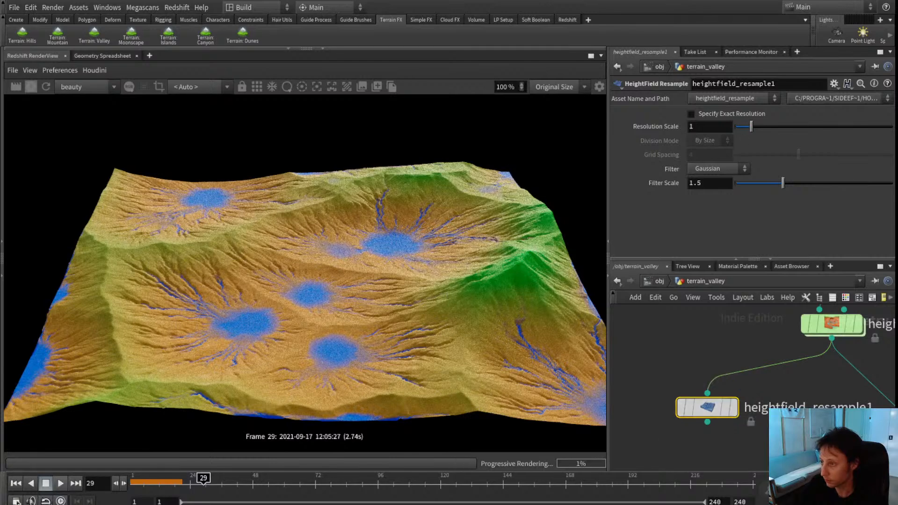
# - Stop the interactive Redshift render and tidy the resample and convert node positions below heightfield_erode1
pyautogui.click(29, 87)
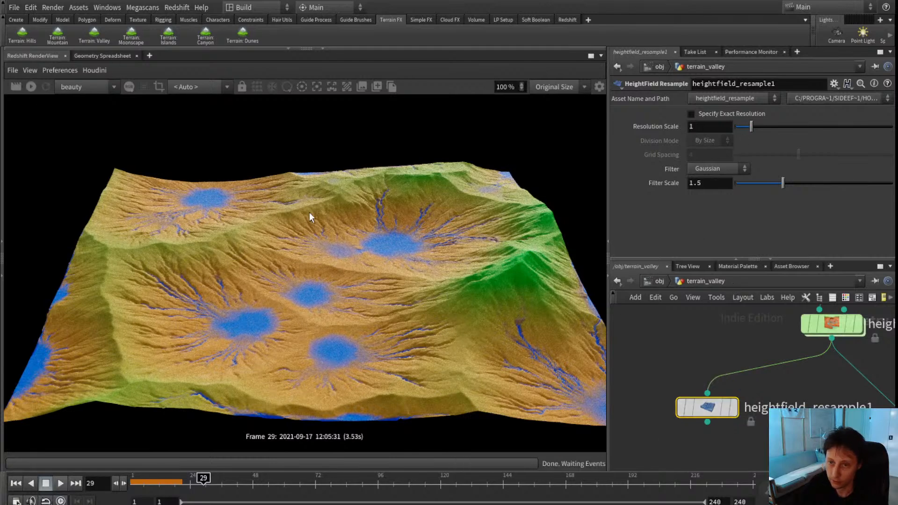
pyautogui.scroll(-5, 738, 366)
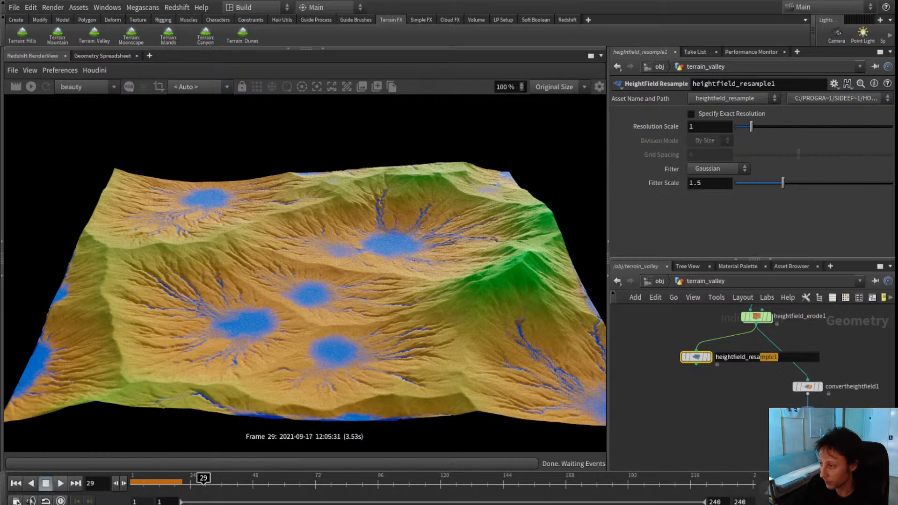
pyautogui.moveTo(697, 358)
pyautogui.mouseDown()
pyautogui.moveTo(687, 363)
pyautogui.moveTo(694, 356)
pyautogui.mouseUp()
pyautogui.moveTo(745, 373); pyautogui.dragTo(755, 371, button='middle')
pyautogui.moveTo(785, 354); pyautogui.dragTo(772, 354)
pyautogui.press('Return')
pyautogui.click(817, 385)
pyautogui.moveTo(737, 392); pyautogui.dragTo(768, 422, button='middle')
# - Display heightfield_resample1 and set its resolution scale to 3
pyautogui.click(734, 382)
pyautogui.click(702, 125)
pyautogui.press('BackSpace')
pyautogui.write('3')
pyautogui.press('Return')
# - Add a second HeightField Erode node fed by heightfield_resample1, display it and rewind the timeline to frame 1
pyautogui.moveTo(673, 397); pyautogui.dragTo(691, 361, button='middle')
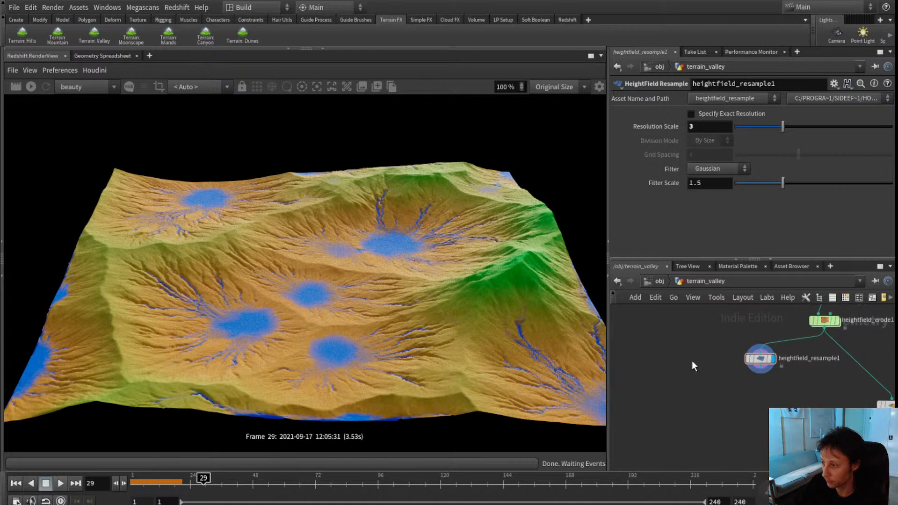
pyautogui.press('Tab')
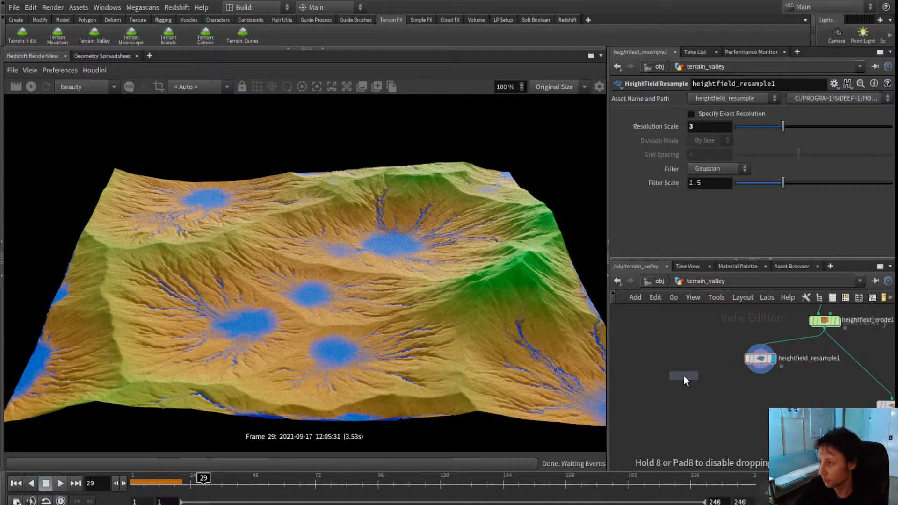
pyautogui.click(684, 379)
pyautogui.scroll(3, 684, 379)
pyautogui.moveTo(684, 380); pyautogui.dragTo(852, 436)
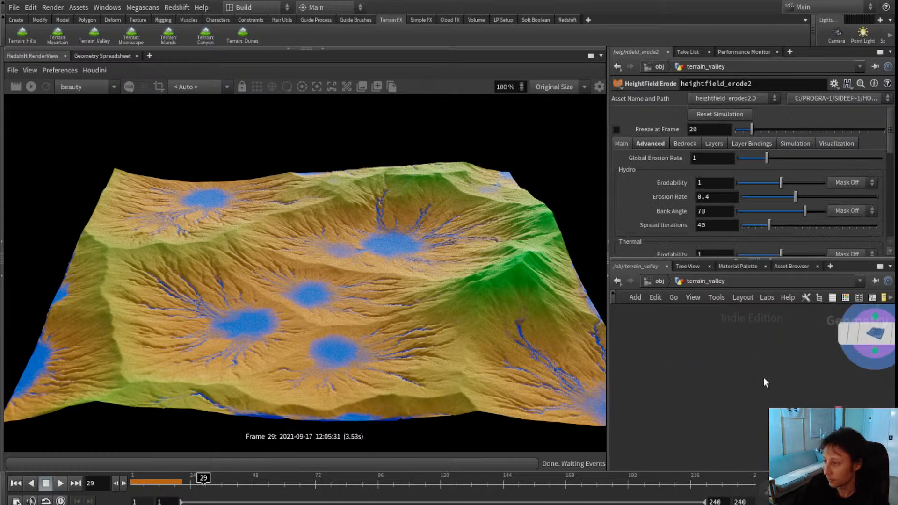
pyautogui.scroll(-3, 784, 366)
pyautogui.moveTo(781, 362); pyautogui.dragTo(714, 371, button='middle')
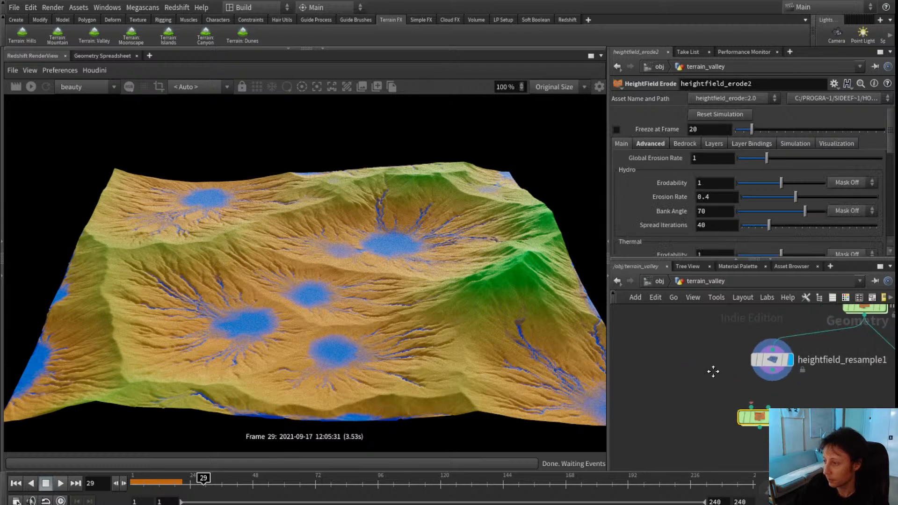
pyautogui.click(15, 483)
pyautogui.moveTo(771, 380); pyautogui.dragTo(770, 405)
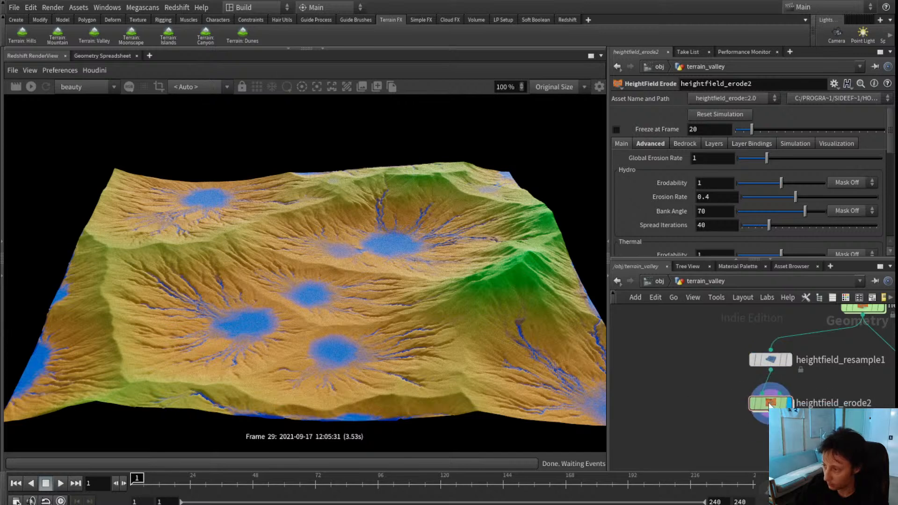
# - Set the Freeze at Frame value of heightfield_erode2 to 10
pyautogui.doubleClick(726, 127)
pyautogui.write('10')
pyautogui.press('Return')
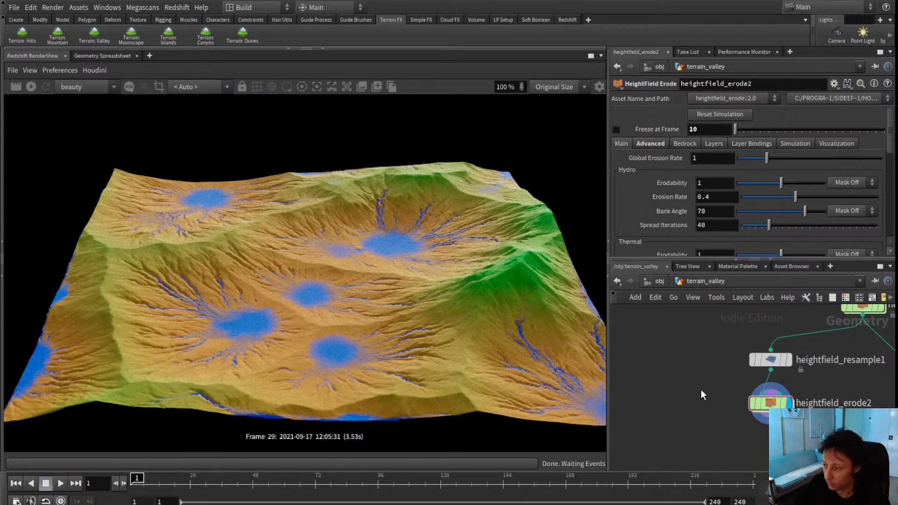
# - Enlarge the Scene View over the render view and play the erosion simulation up to frame 11
pyautogui.moveTo(694, 371); pyautogui.dragTo(621, 401, button='middle')
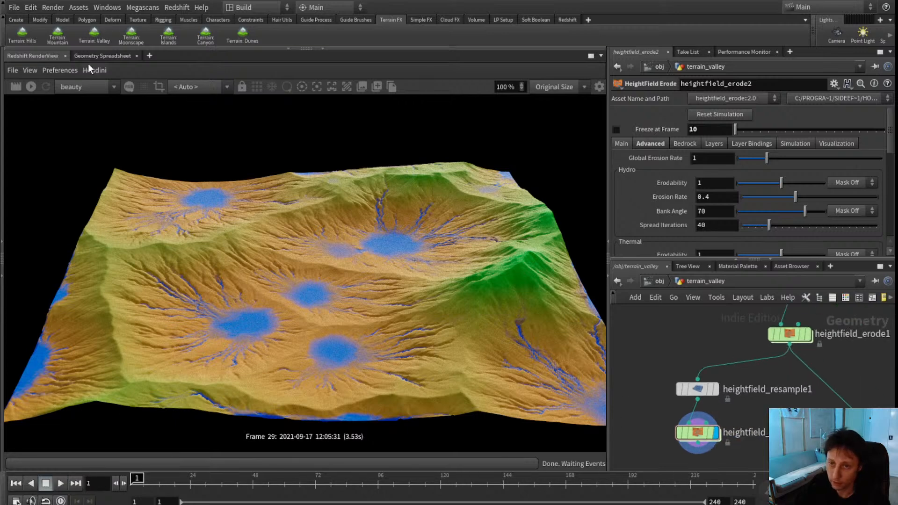
pyautogui.click(323, 49)
pyautogui.moveTo(664, 392); pyautogui.dragTo(678, 358, button='middle')
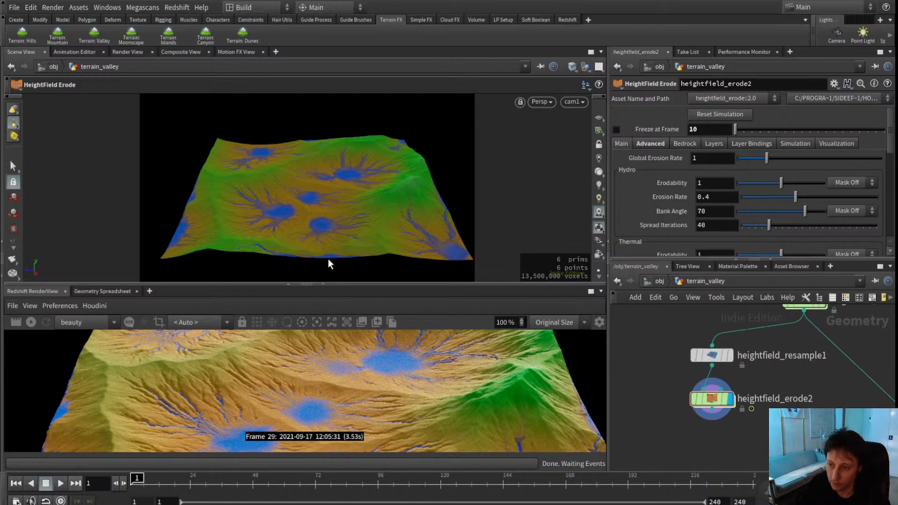
pyautogui.click(324, 286)
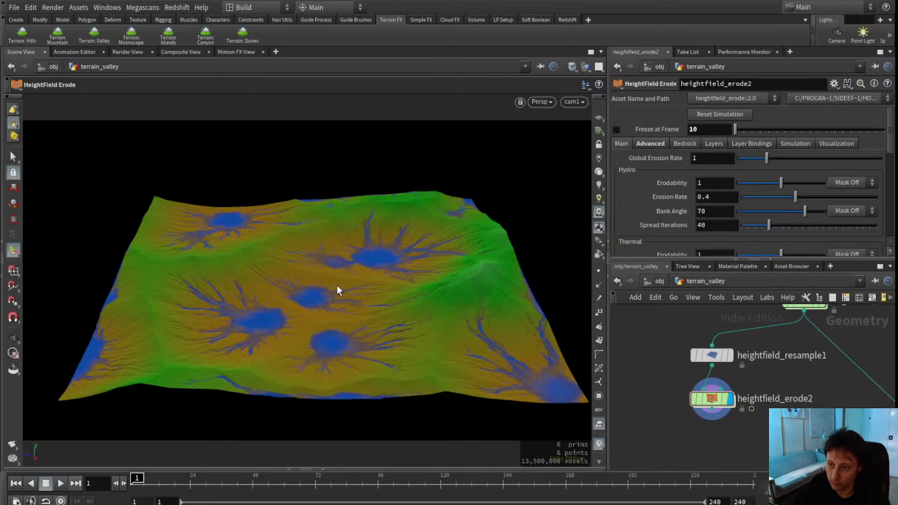
pyautogui.click(57, 484)
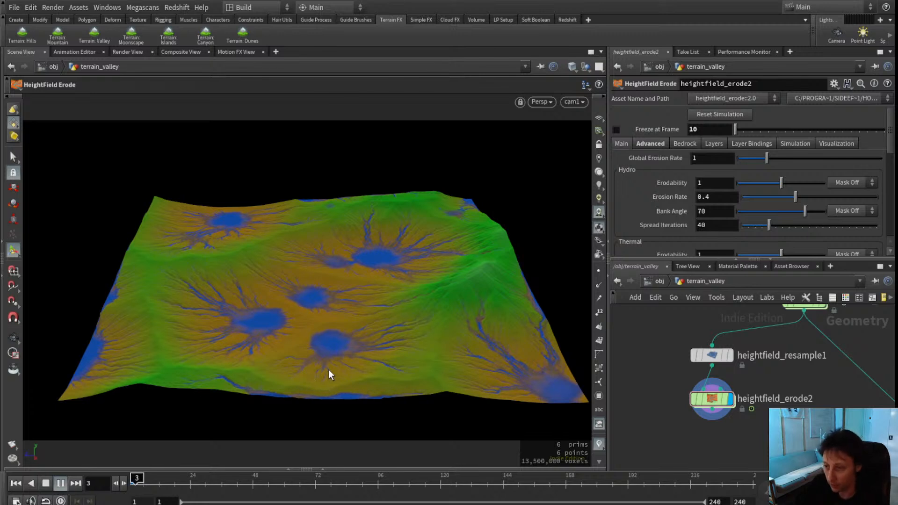
pyautogui.click(60, 483)
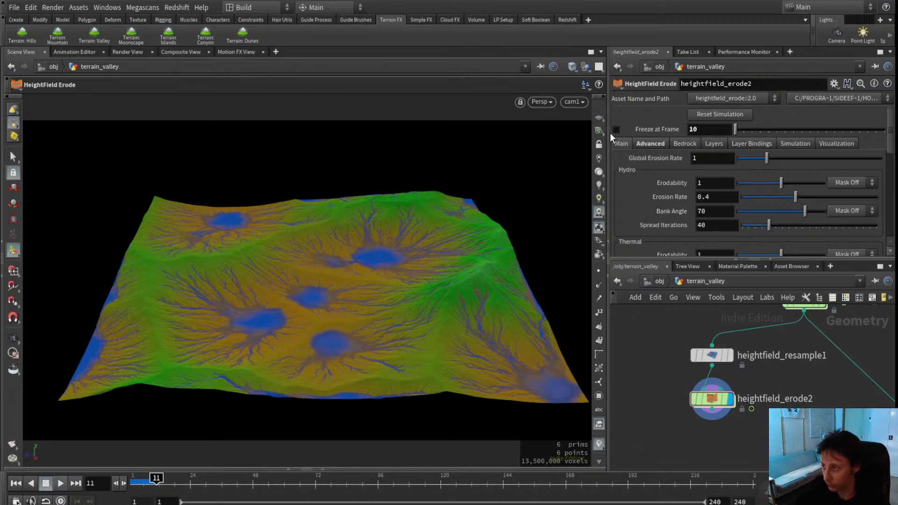
# - Enable Freeze at Frame on heightfield_erode2
pyautogui.click(617, 129)
pyautogui.moveTo(678, 406)
pyautogui.mouseDown(button='middle')
pyautogui.moveTo(681, 376)
pyautogui.moveTo(672, 410)
pyautogui.mouseUp(button='middle')
pyautogui.moveTo(642, 369); pyautogui.dragTo(657, 402, button='middle')
# - Set the hydro erosion removal rate of heightfield_erode2 to -0.2 and make more room for its parameters
pyautogui.scroll(-2, 669, 206)
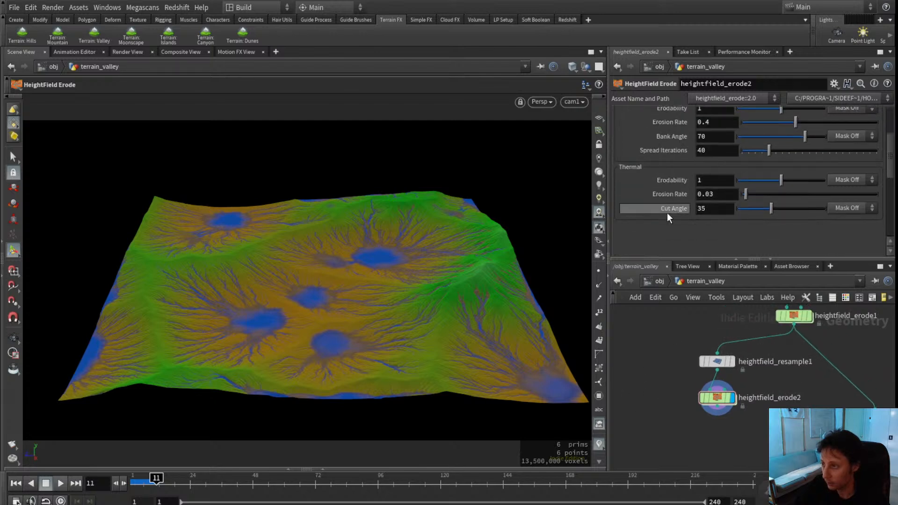
pyautogui.scroll(2, 647, 224)
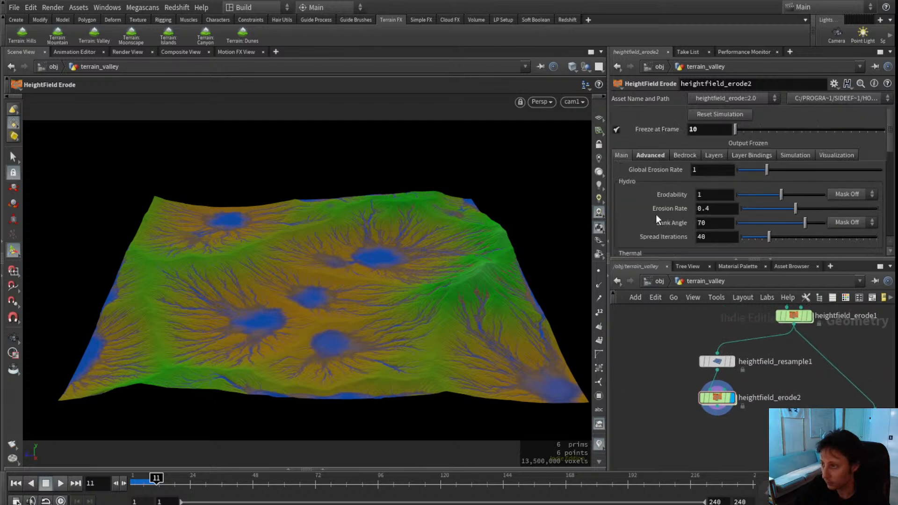
pyautogui.click(651, 156)
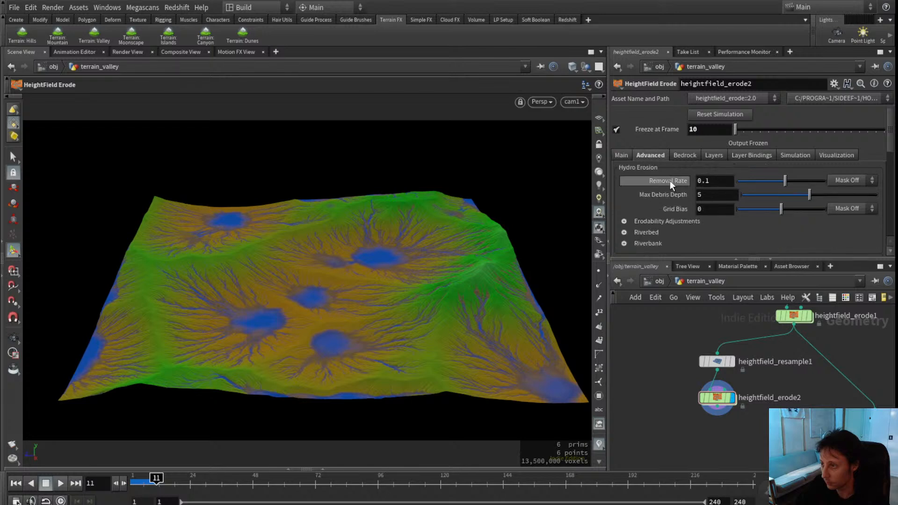
pyautogui.click(727, 181)
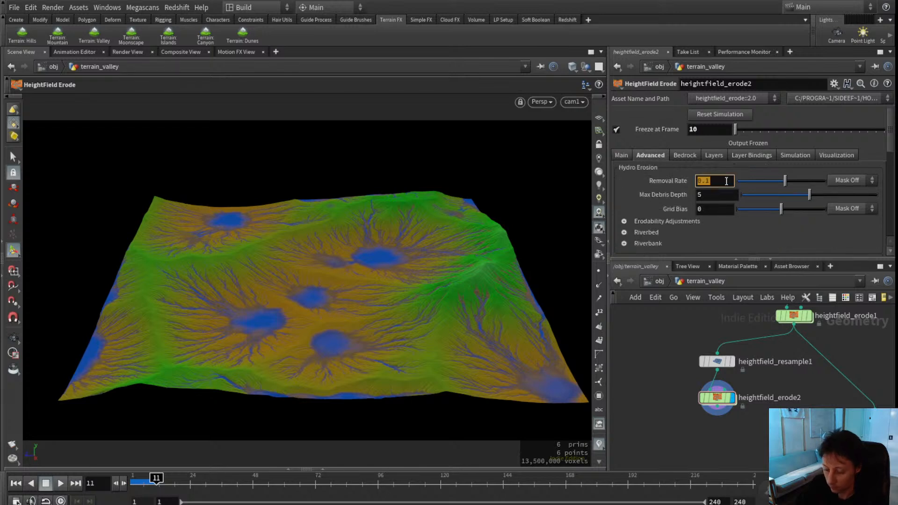
pyautogui.write('-0.,')
pyautogui.press('BackSpace')
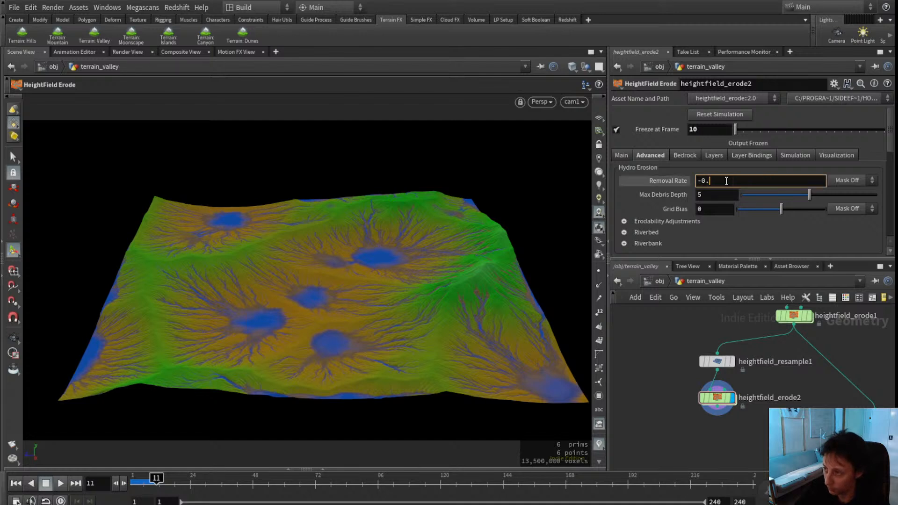
pyautogui.press('Return')
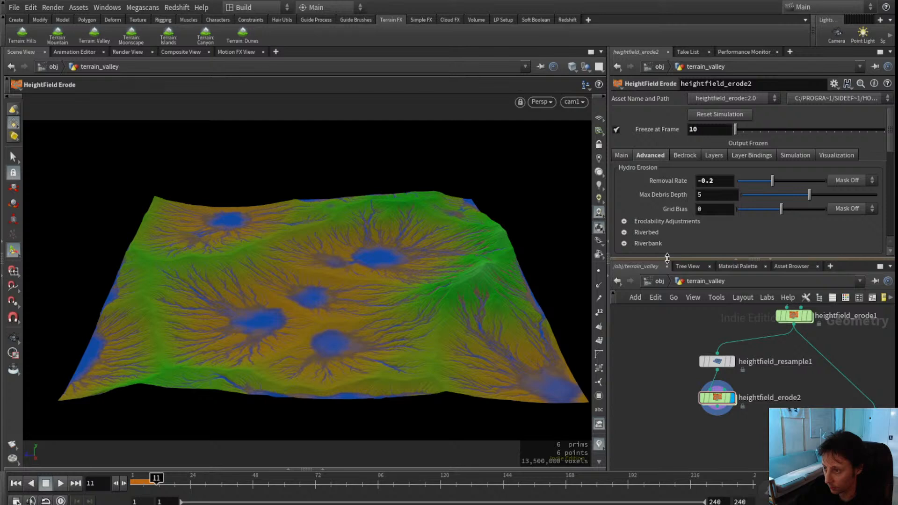
pyautogui.moveTo(664, 260); pyautogui.dragTo(662, 281)
pyautogui.moveTo(653, 399); pyautogui.dragTo(663, 367, button='middle')
pyautogui.moveTo(658, 398); pyautogui.dragTo(613, 415, button='middle')
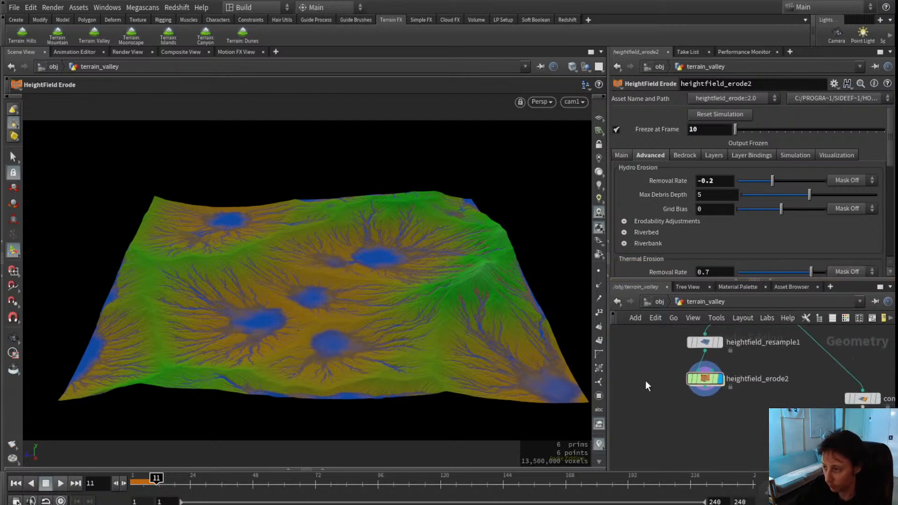
# - Turn off adding the debris layer to the final height layer in the layer options of heightfield_erode2
pyautogui.click(752, 155)
pyautogui.click(795, 155)
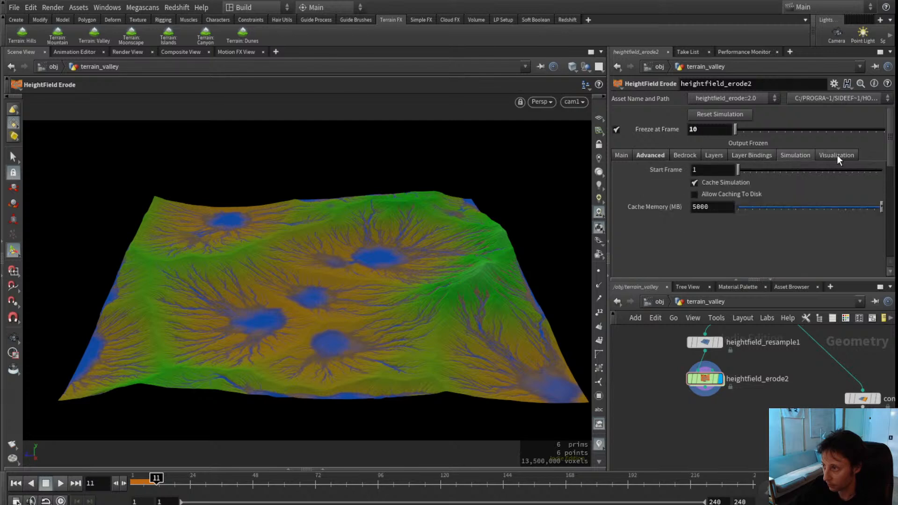
pyautogui.click(837, 155)
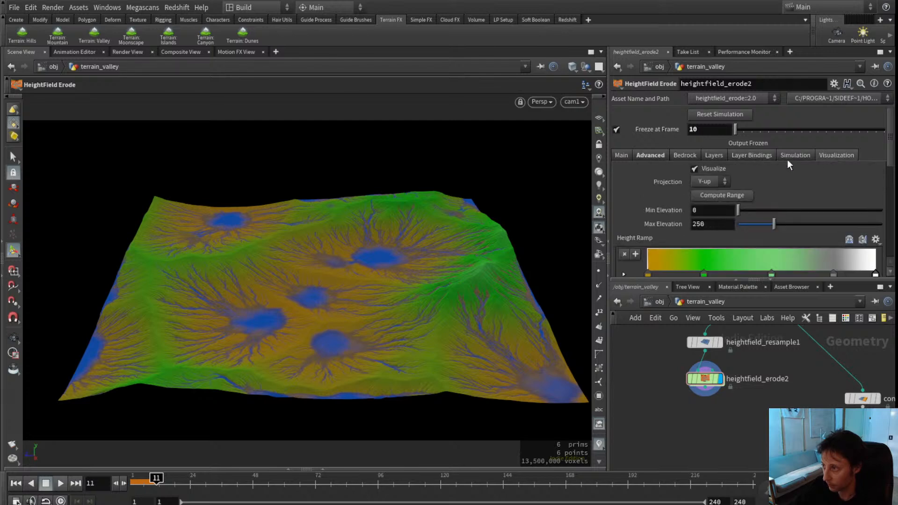
pyautogui.click(754, 156)
pyautogui.click(657, 157)
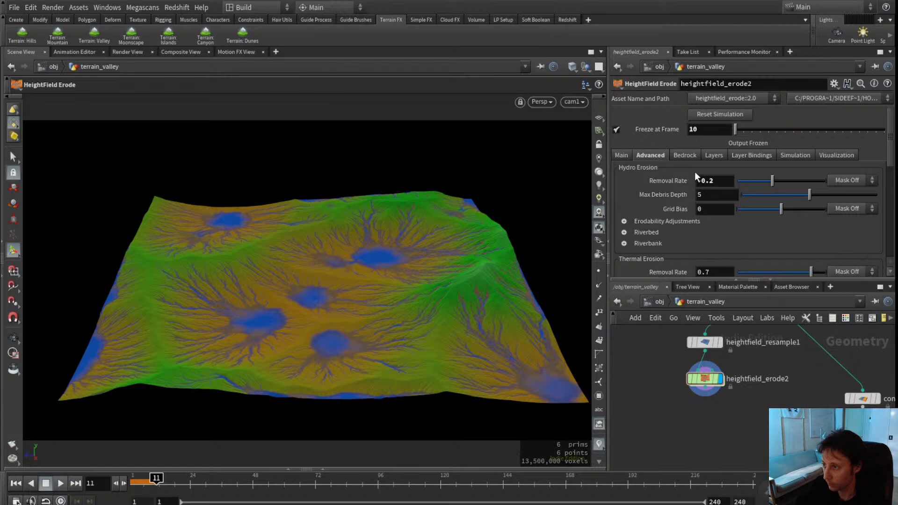
pyautogui.click(715, 155)
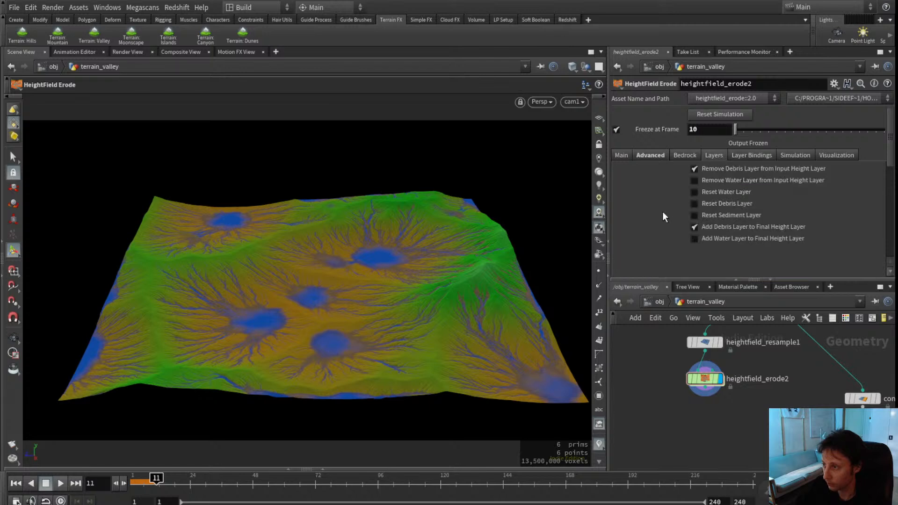
pyautogui.click(731, 230)
# - Add a HeightField Copy Layer node, connect it below heightfield_erode2 and display it
pyautogui.moveTo(658, 423); pyautogui.dragTo(675, 397, button='middle')
pyautogui.press('Tab')
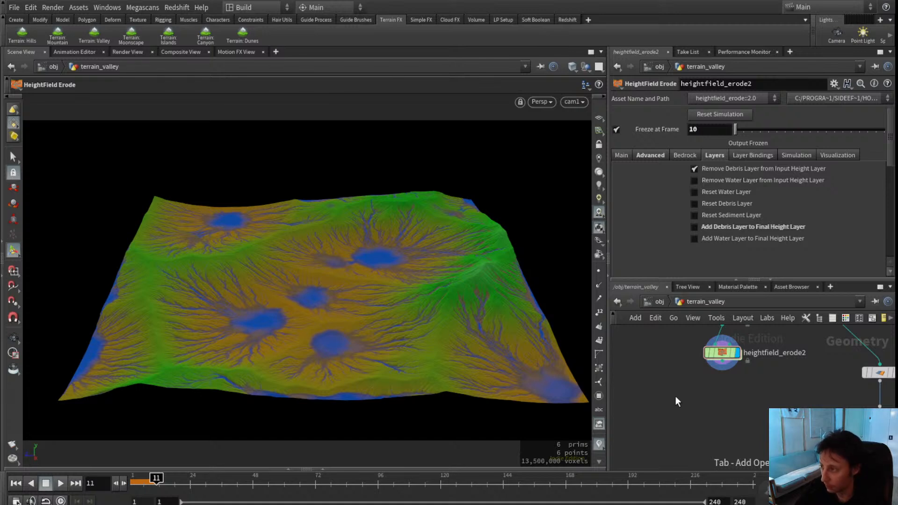
pyautogui.press('Return')
pyautogui.click(675, 397)
pyautogui.moveTo(675, 397); pyautogui.dragTo(739, 406)
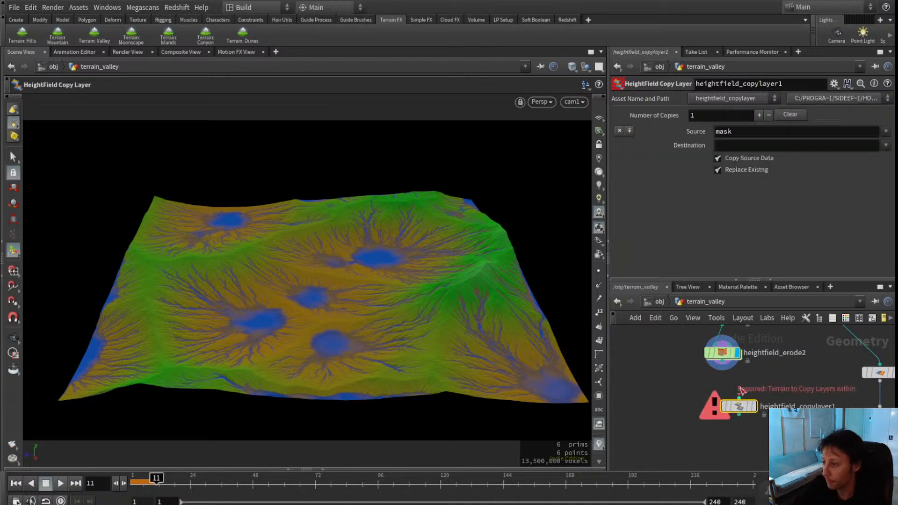
pyautogui.moveTo(723, 361); pyautogui.dragTo(724, 399)
pyautogui.press('r')
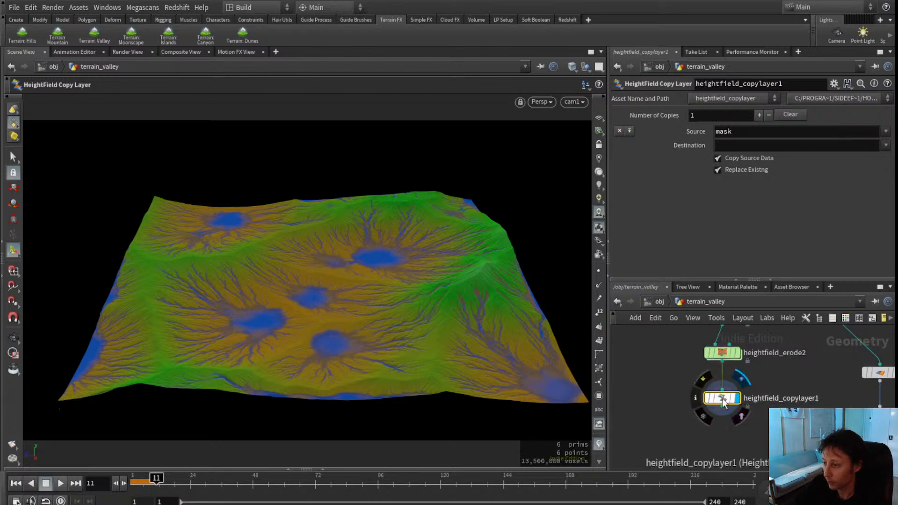
# - Branch a HeightField Isolate Layer node off heightfield_erode2, display it, and isolate the height layer with Overwrite Mask off
pyautogui.moveTo(653, 383); pyautogui.dragTo(686, 406, button='middle')
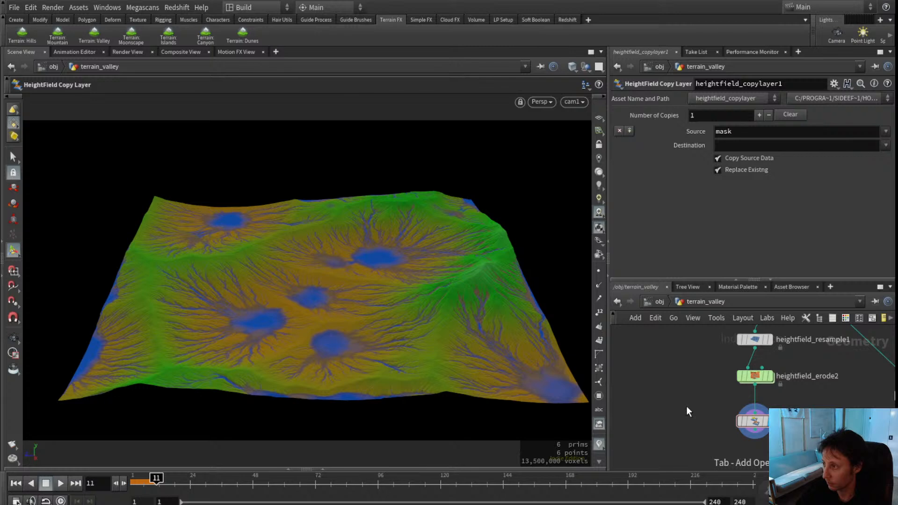
pyautogui.press('Return')
pyautogui.click(686, 406)
pyautogui.moveTo(755, 385); pyautogui.dragTo(684, 415)
pyautogui.click(705, 406)
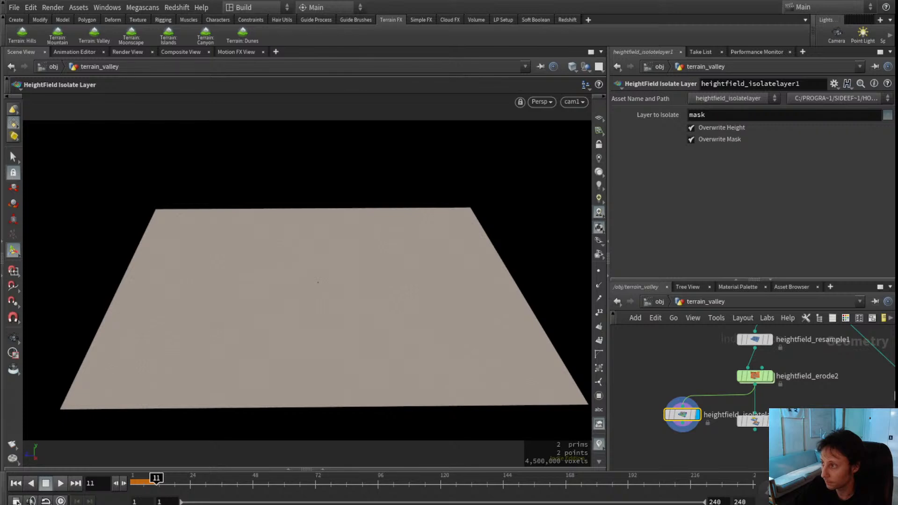
pyautogui.click(871, 135)
pyautogui.click(728, 139)
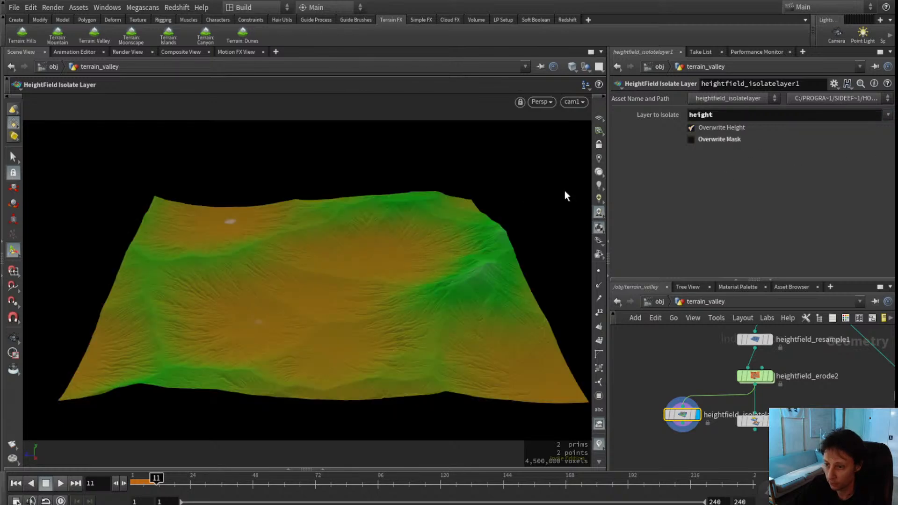
# - Isolate the water, debris and sediment layers in turn to examine each one
pyautogui.click(852, 201)
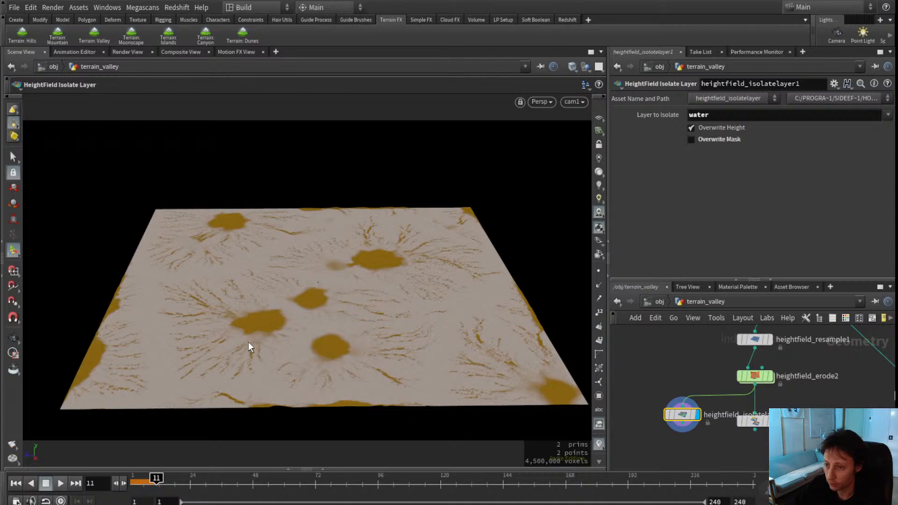
pyautogui.click(888, 115)
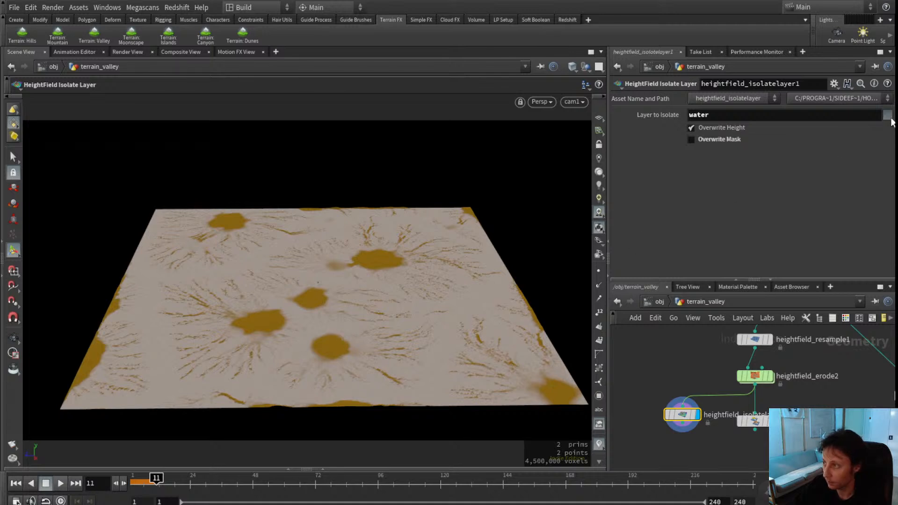
pyautogui.click(891, 182)
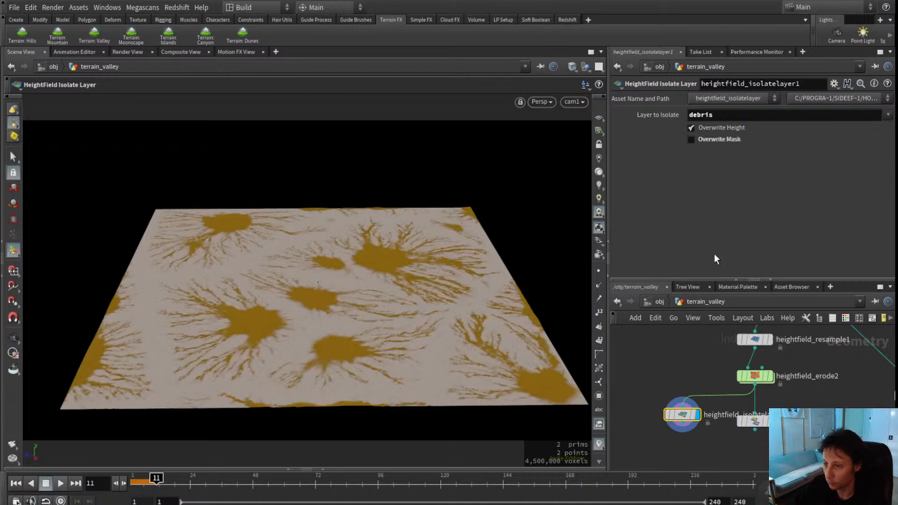
pyautogui.click(887, 115)
pyautogui.click(748, 201)
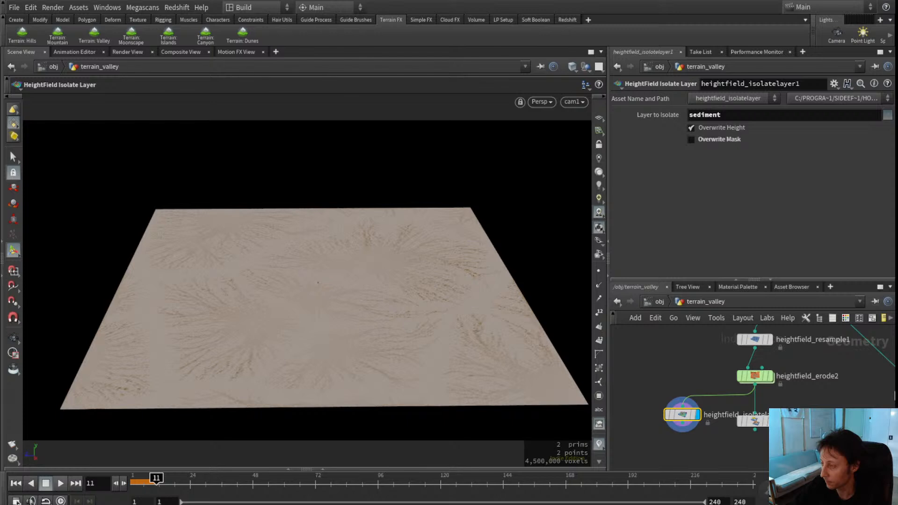
# - Move the isolate node aside, display heightfield_copylayer1 and set it to copy the debris layer to a destination named sand
pyautogui.moveTo(684, 420); pyautogui.dragTo(675, 390)
pyautogui.click(761, 421)
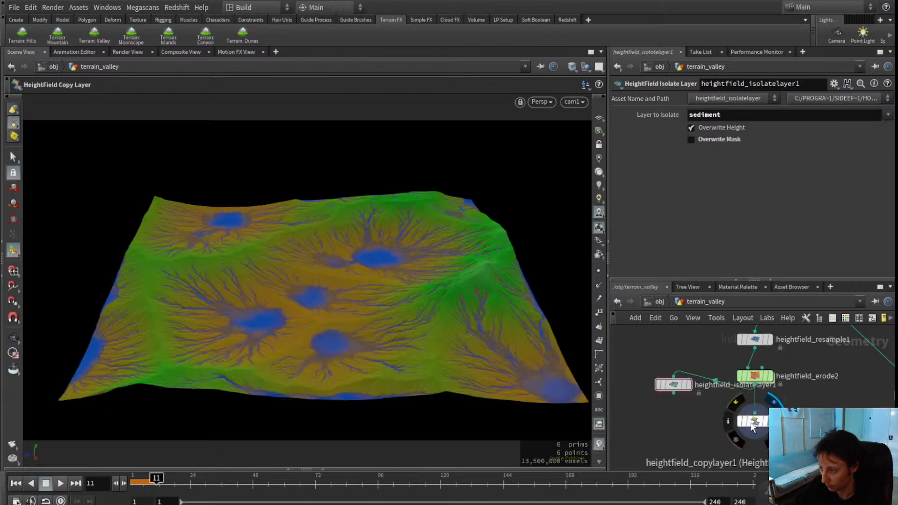
pyautogui.click(673, 384)
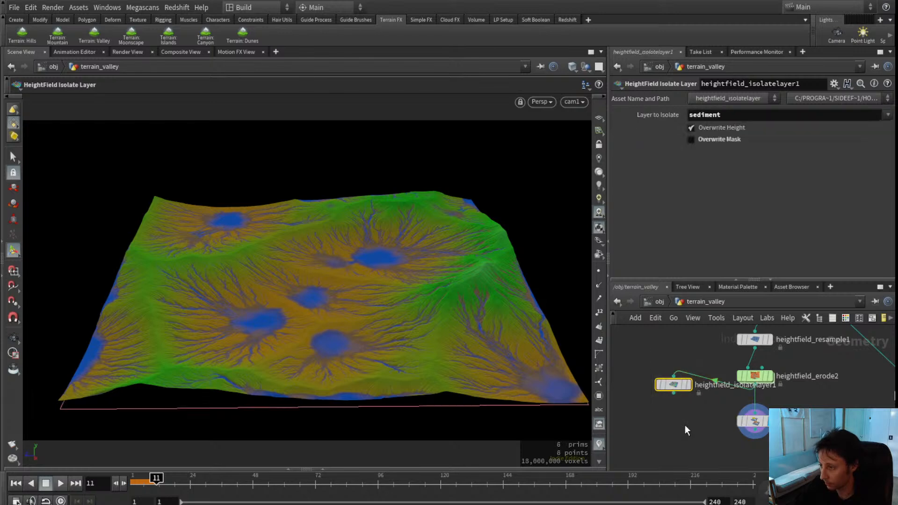
pyautogui.click(755, 422)
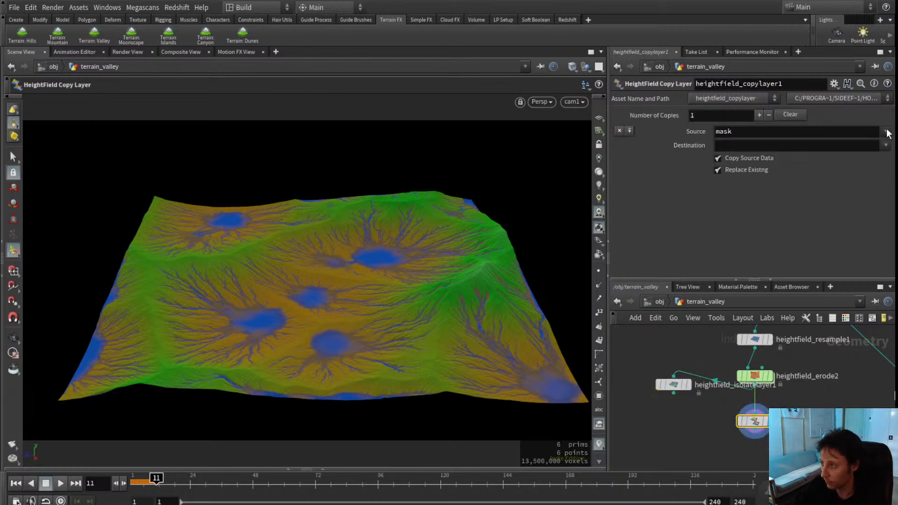
pyautogui.click(850, 171)
pyautogui.click(797, 145)
pyautogui.write('sand')
pyautogui.press('Return')
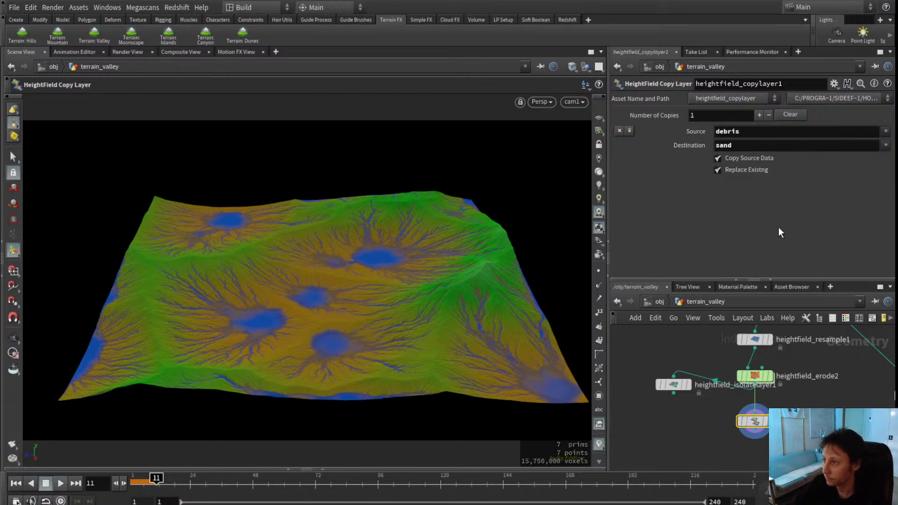
# - Add a second copy entry to heightfield_copylayer1 that copies the height layer to bedrock
pyautogui.click(759, 115)
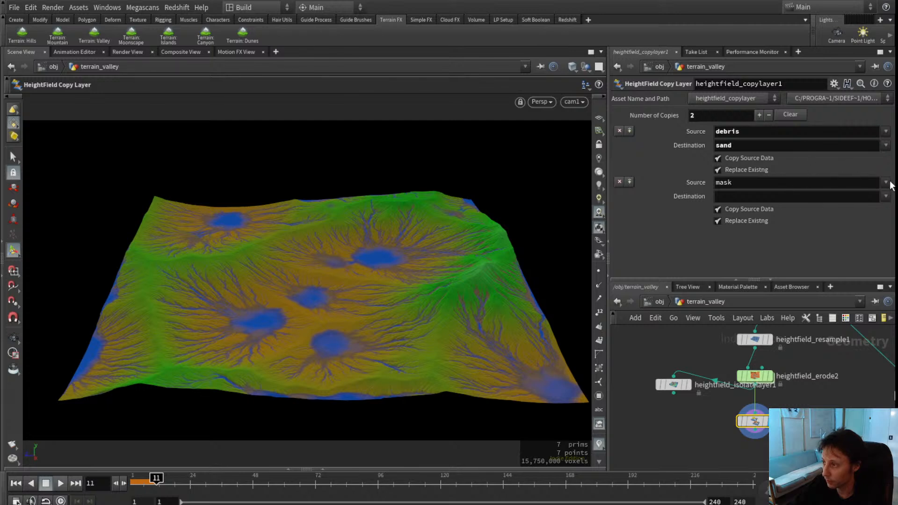
pyautogui.click(794, 249)
pyautogui.click(887, 198)
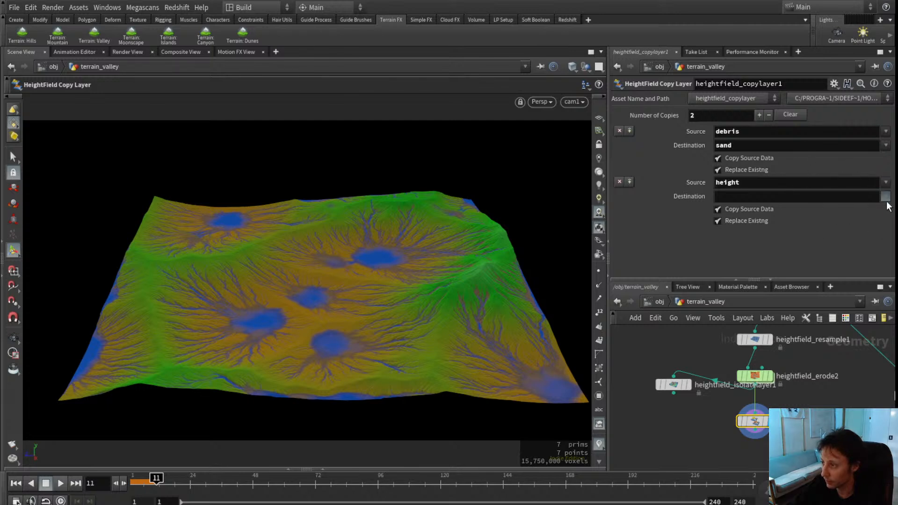
pyautogui.click(803, 259)
# - Isolate the bedrock layer and the height layer in heightfield_isolatelayer1 to compare them, and return the display to heightfield_copylayer1
pyautogui.click(688, 385)
pyautogui.click(670, 383)
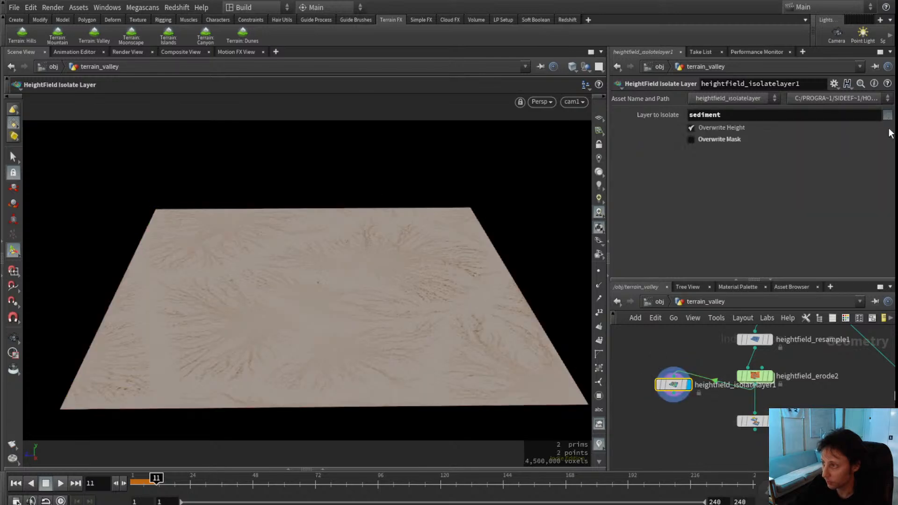
pyautogui.click(886, 120)
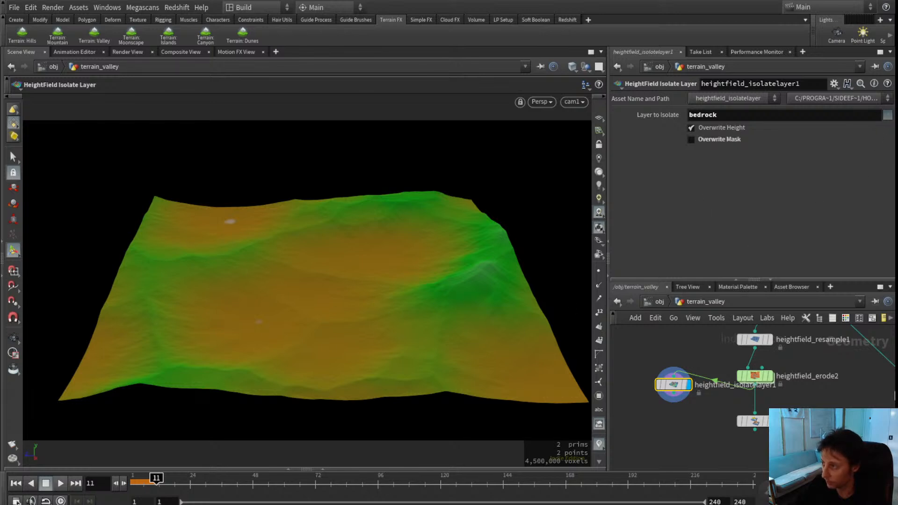
pyautogui.click(881, 125)
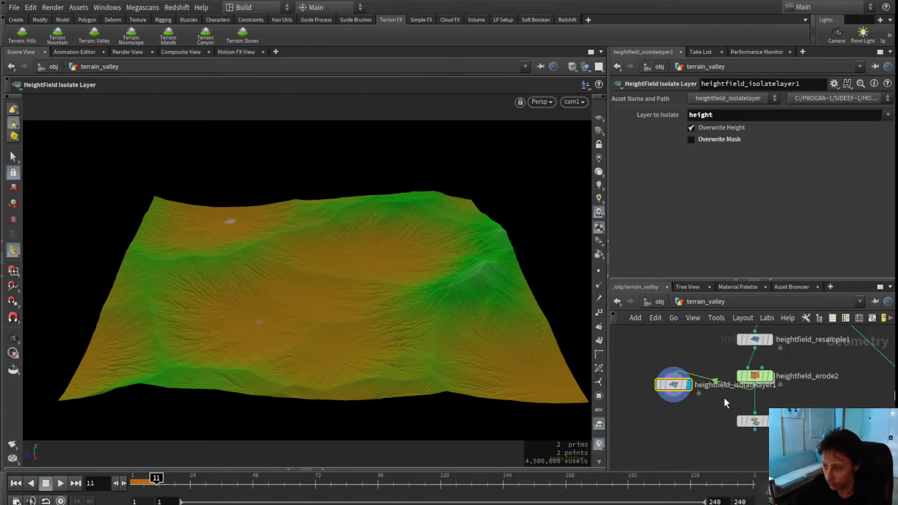
pyautogui.moveTo(699, 439); pyautogui.dragTo(719, 405, button='middle')
pyautogui.click(790, 387)
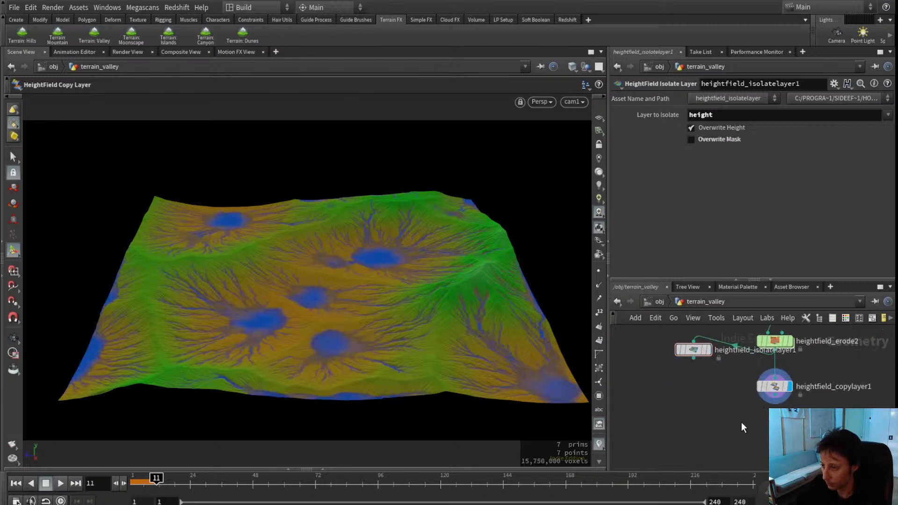
# - Add a HeightField Visualize node below heightfield_copylayer1, display it and apply the preset with sand, water and debris layer colors
pyautogui.moveTo(703, 413); pyautogui.dragTo(727, 376, button='middle')
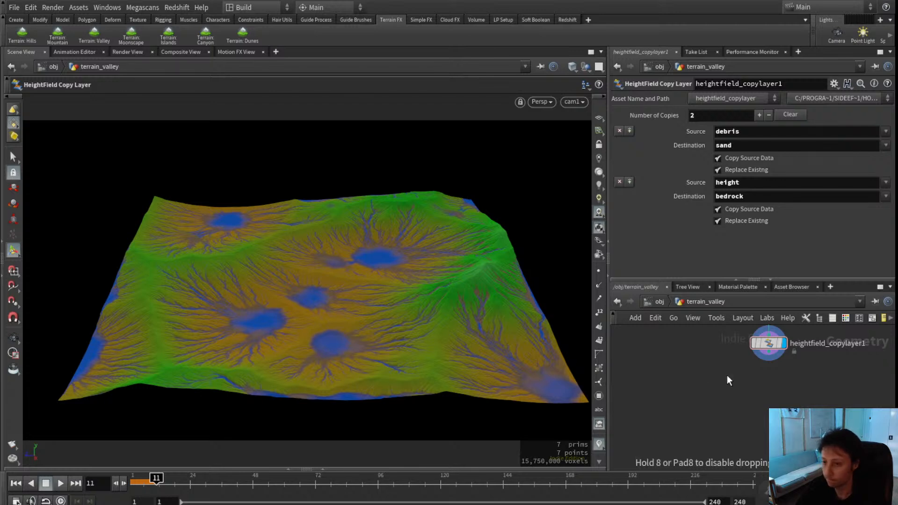
pyautogui.click(727, 375)
pyautogui.moveTo(727, 376); pyautogui.dragTo(754, 384)
pyautogui.moveTo(768, 352); pyautogui.dragTo(771, 392)
pyautogui.click(774, 406)
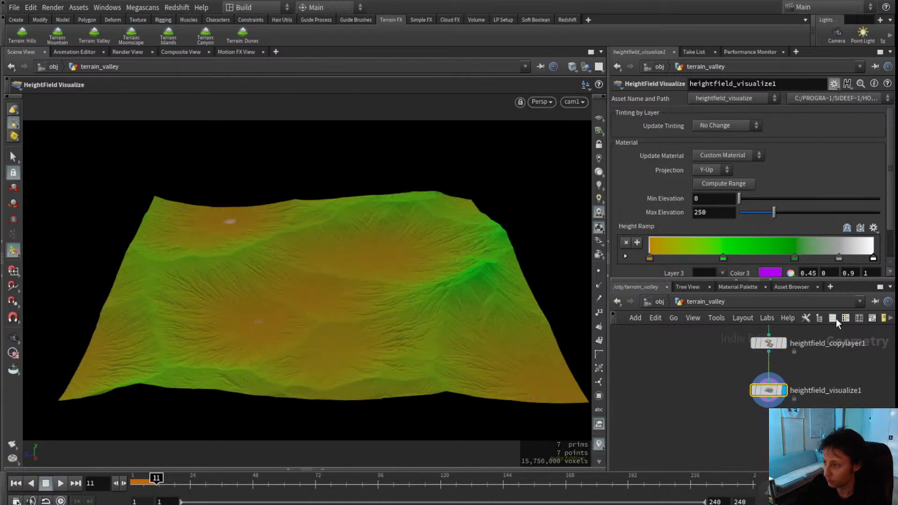
pyautogui.click(877, 312)
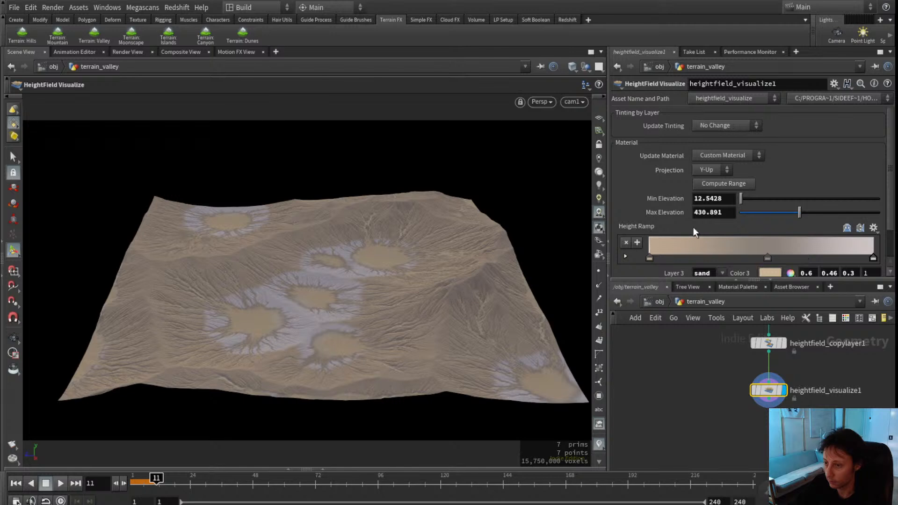
# - Clear the debris entry from Layer 1 of heightfield_visualize1 and recompute its elevation range
pyautogui.moveTo(658, 287); pyautogui.dragTo(662, 334)
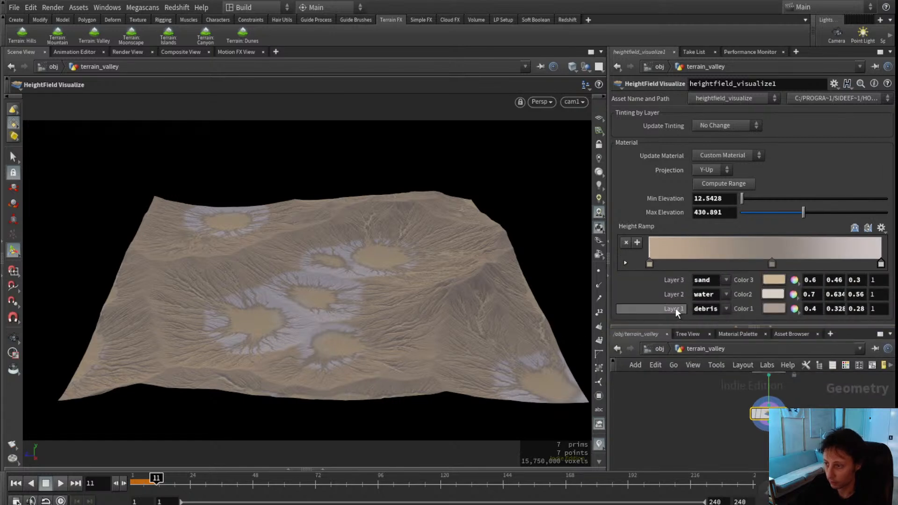
pyautogui.keyDown('ctrl'); pyautogui.middleClick(676, 307); pyautogui.keyUp('ctrl')
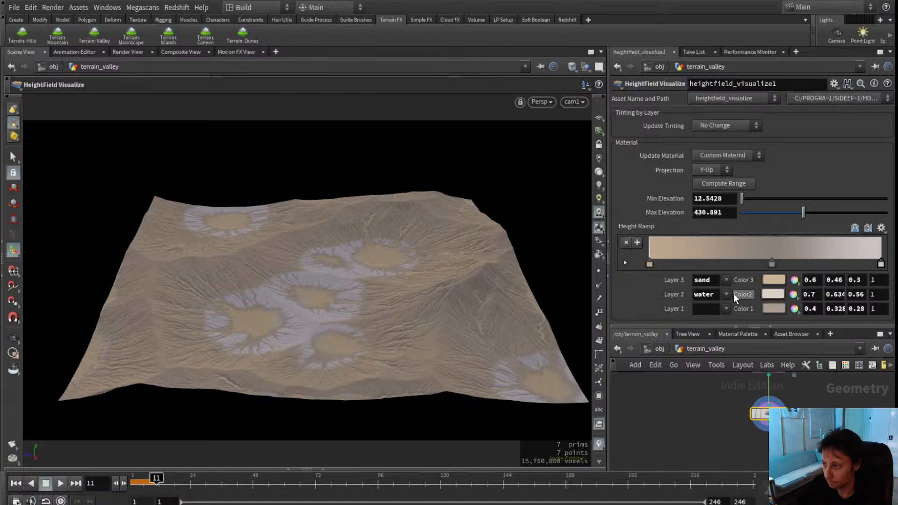
pyautogui.click(722, 183)
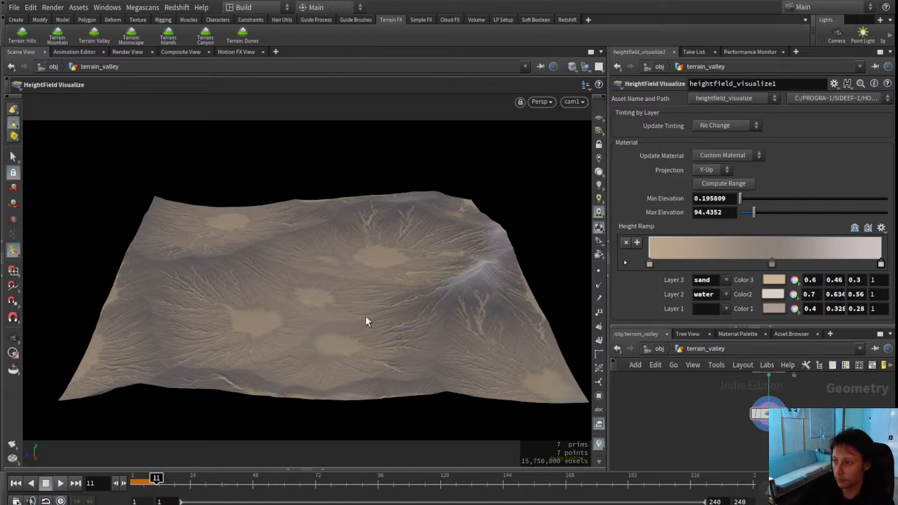
# - Feed convertheightfield1 from the heightfield_visualize1 output and display attribpromote1 with its baked colors
pyautogui.keyDown('alt'); pyautogui.moveTo(335, 287); pyautogui.dragTo(329, 310); pyautogui.keyUp('alt')
pyautogui.keyDown('alt'); pyautogui.moveTo(328, 310); pyautogui.dragTo(466, 304, button='right'); pyautogui.keyUp('alt')
pyautogui.moveTo(465, 305); pyautogui.dragTo(227, 327)
pyautogui.moveTo(731, 420); pyautogui.dragTo(693, 454, button='middle')
pyautogui.scroll(-4, 860, 457)
pyautogui.moveTo(838, 444); pyautogui.dragTo(809, 434)
pyautogui.moveTo(765, 445); pyautogui.dragTo(768, 409, button='middle')
pyautogui.click(768, 414)
pyautogui.scroll(3, 770, 417)
pyautogui.moveTo(717, 327)
pyautogui.mouseDown()
pyautogui.moveTo(708, 302)
pyautogui.moveTo(712, 233)
pyautogui.mouseUp()
pyautogui.moveTo(751, 406); pyautogui.dragTo(733, 420, button='middle')
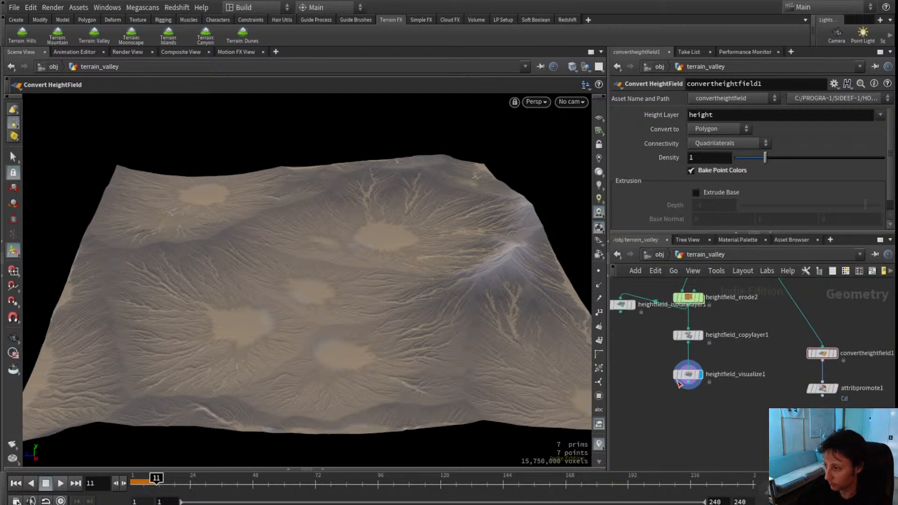
pyautogui.moveTo(684, 384); pyautogui.dragTo(822, 347)
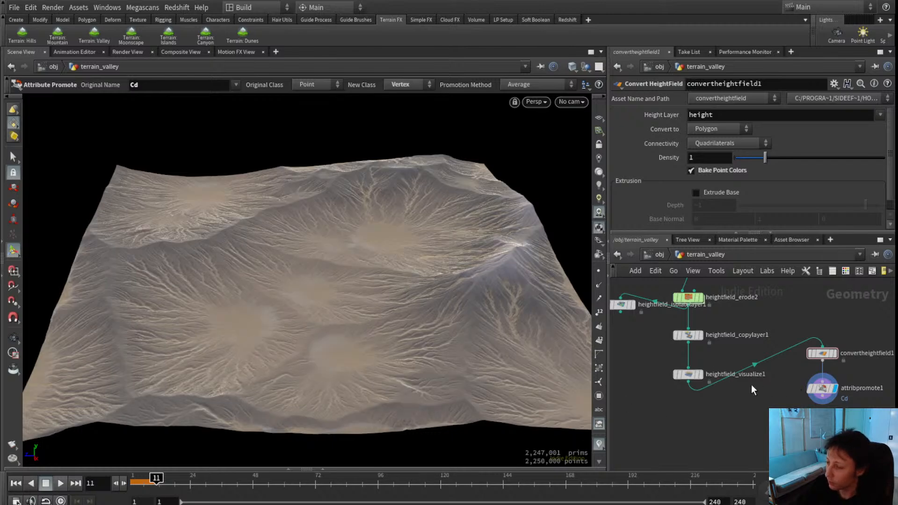
# - Display heightfield_visualize1 and examine the eroded channels up close
pyautogui.click(700, 374)
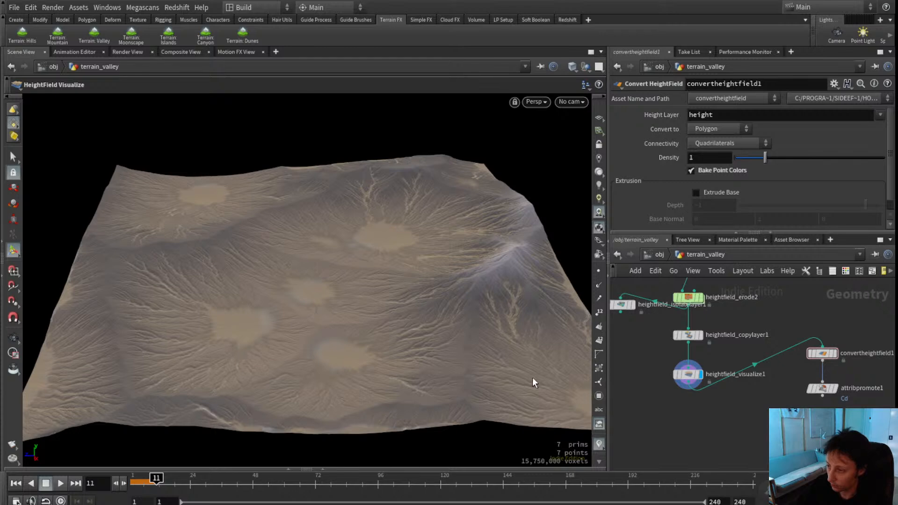
pyautogui.keyDown('alt'); pyautogui.moveTo(225, 361); pyautogui.dragTo(471, 323, button='right'); pyautogui.keyUp('alt')
pyautogui.keyDown('alt'); pyautogui.moveTo(471, 322); pyautogui.dragTo(378, 294); pyautogui.keyUp('alt')
pyautogui.keyDown('alt'); pyautogui.moveTo(378, 294); pyautogui.dragTo(387, 337, button='right'); pyautogui.keyUp('alt')
pyautogui.press('Return')
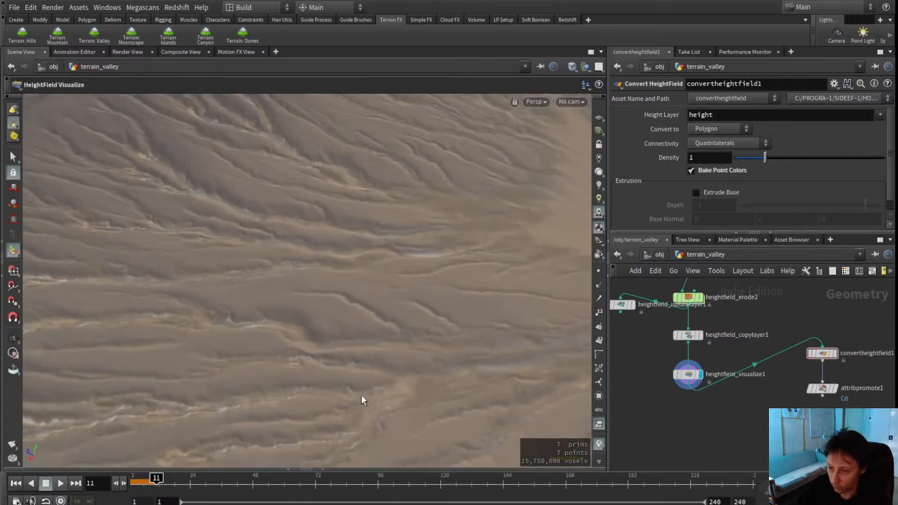
# - Display attribpromote1 and inspect the converted polygon terrain, both up close and as a whole
pyautogui.click(835, 354)
pyautogui.keyDown('alt'); pyautogui.moveTo(325, 408); pyautogui.dragTo(304, 323); pyautogui.keyUp('alt')
pyautogui.click(840, 392)
pyautogui.moveTo(749, 416); pyautogui.dragTo(686, 423, button='middle')
pyautogui.keyDown('alt'); pyautogui.moveTo(389, 339); pyautogui.dragTo(386, 392); pyautogui.keyUp('alt')
pyautogui.scroll(-4, 734, 411)
pyautogui.keyDown('alt'); pyautogui.moveTo(409, 294); pyautogui.dragTo(370, 252); pyautogui.keyUp('alt')
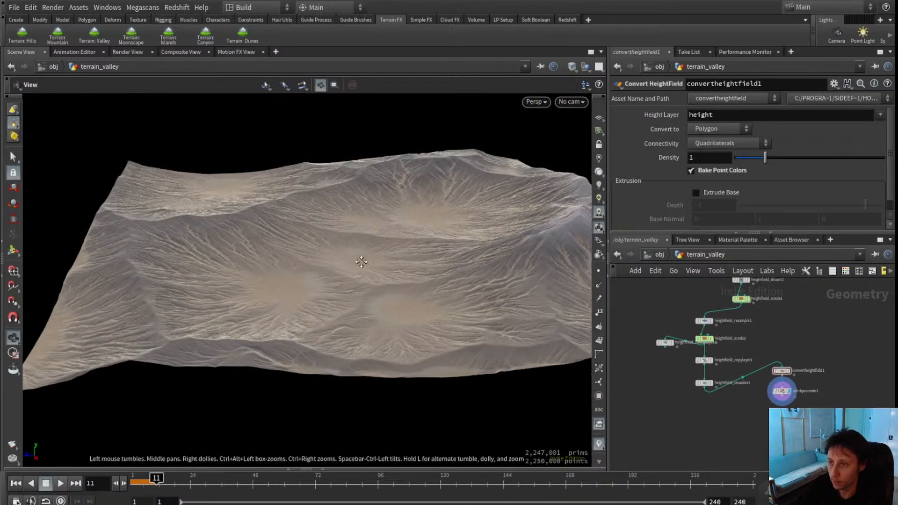
# - Start a Redshift preview render of the colored polygon terrain and expand the render view over the scene view
pyautogui.keyDown('alt'); pyautogui.moveTo(371, 253); pyautogui.dragTo(358, 277, button='middle'); pyautogui.keyUp('alt')
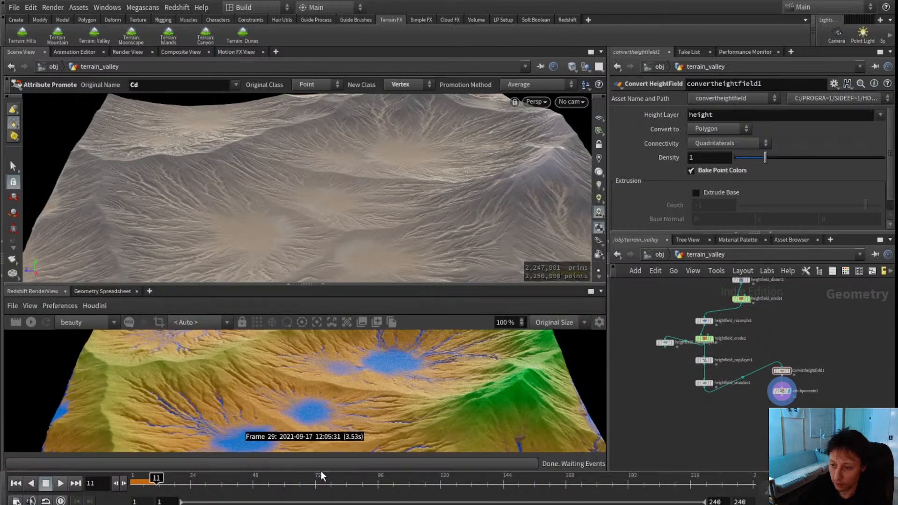
pyautogui.click(323, 469)
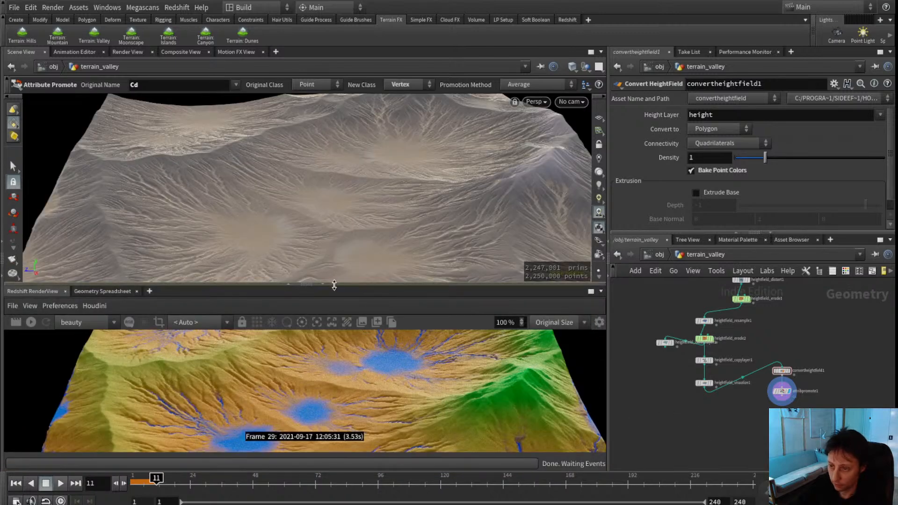
pyautogui.moveTo(333, 284); pyautogui.dragTo(327, 237)
pyautogui.click(288, 238)
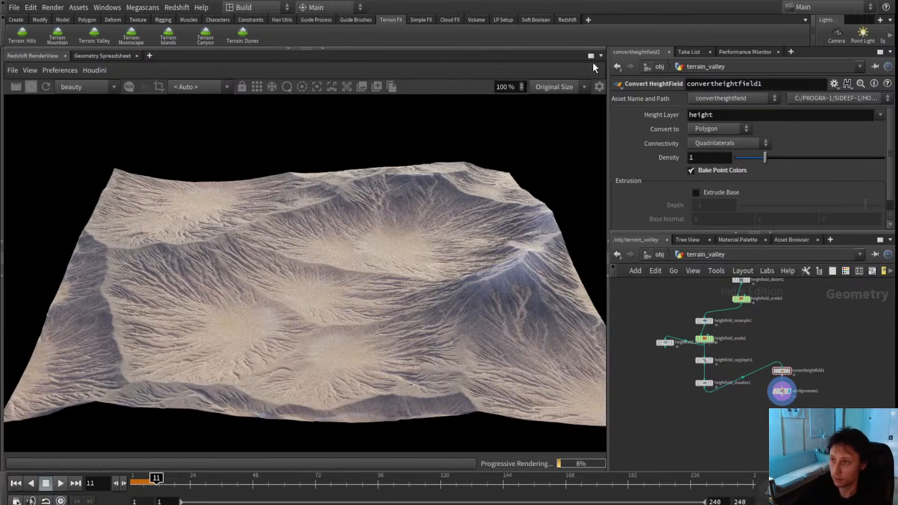
# - At object level, set the Y rotation of rslightdome1 to 540 to light the terrain from another direction
pyautogui.moveTo(757, 312); pyautogui.dragTo(790, 384, button='middle')
pyautogui.click(659, 254)
pyautogui.moveTo(802, 369); pyautogui.dragTo(886, 313)
pyautogui.scroll(10, 650, 136)
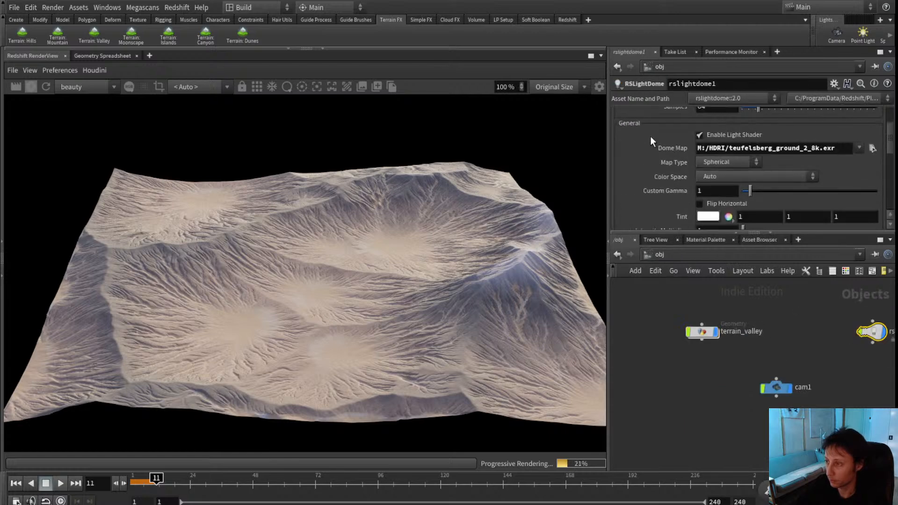
pyautogui.click(630, 115)
pyautogui.moveTo(778, 175); pyautogui.dragTo(822, 131, button='middle')
pyautogui.click(685, 400)
pyautogui.moveTo(712, 378)
pyautogui.mouseDown(button='middle')
pyautogui.moveTo(689, 413)
pyautogui.moveTo(709, 384)
pyautogui.mouseUp(button='middle')
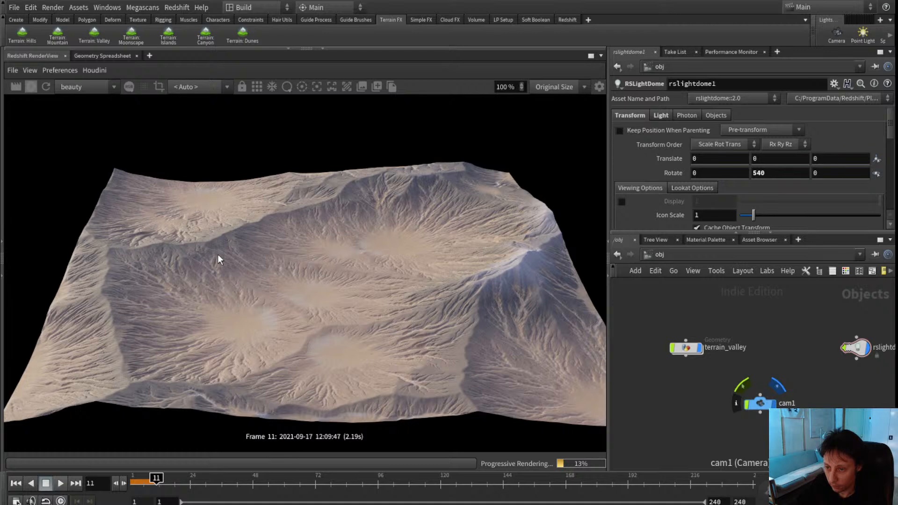
# - In the mat network, set the diffuse roughness of the landscape material to 1
pyautogui.moveTo(674, 336); pyautogui.dragTo(665, 381, button='middle')
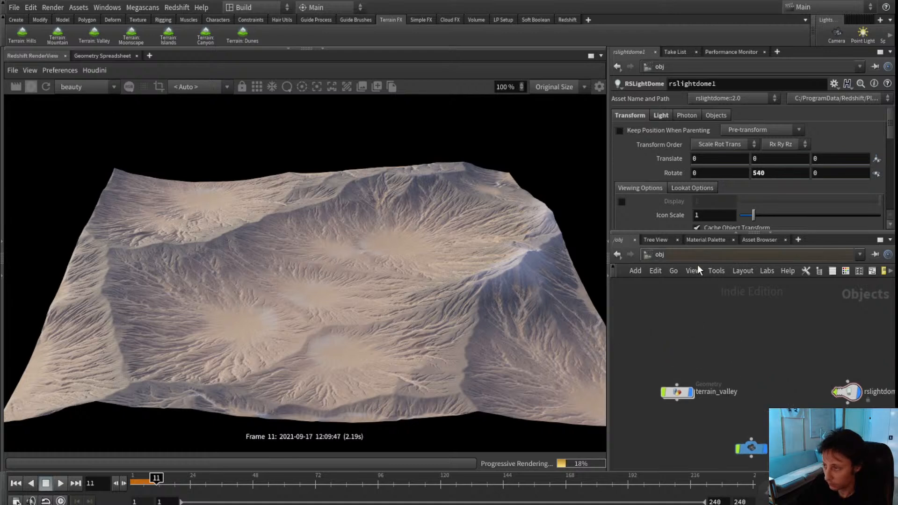
pyautogui.click(717, 289)
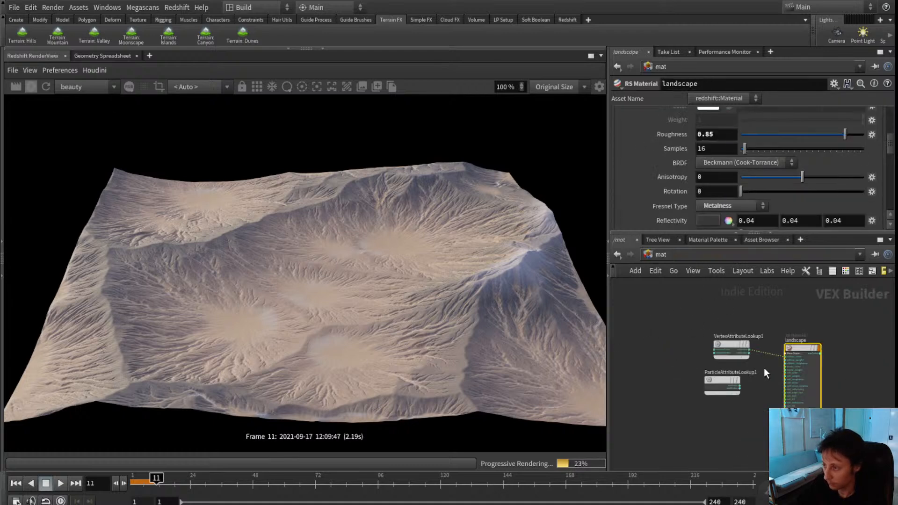
pyautogui.scroll(5, 827, 131)
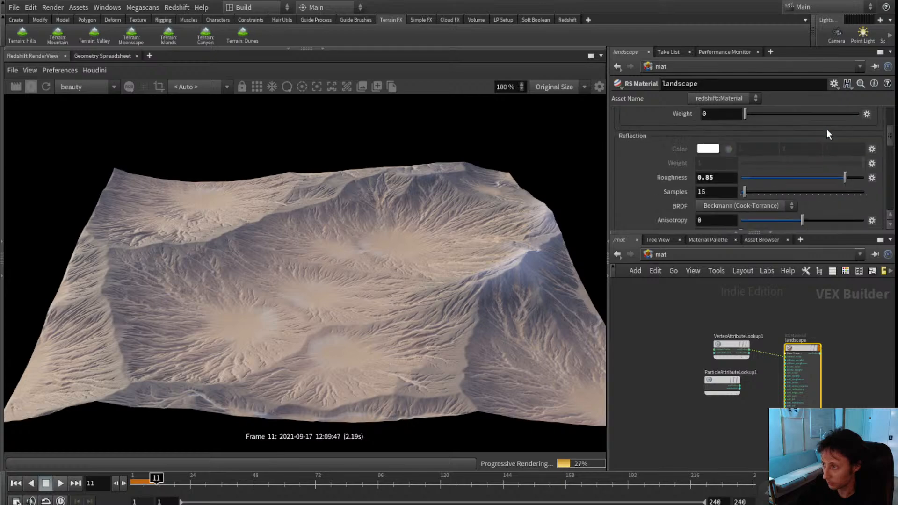
pyautogui.moveTo(787, 161); pyautogui.dragTo(863, 161)
pyautogui.moveTo(743, 294); pyautogui.dragTo(743, 312, button='middle')
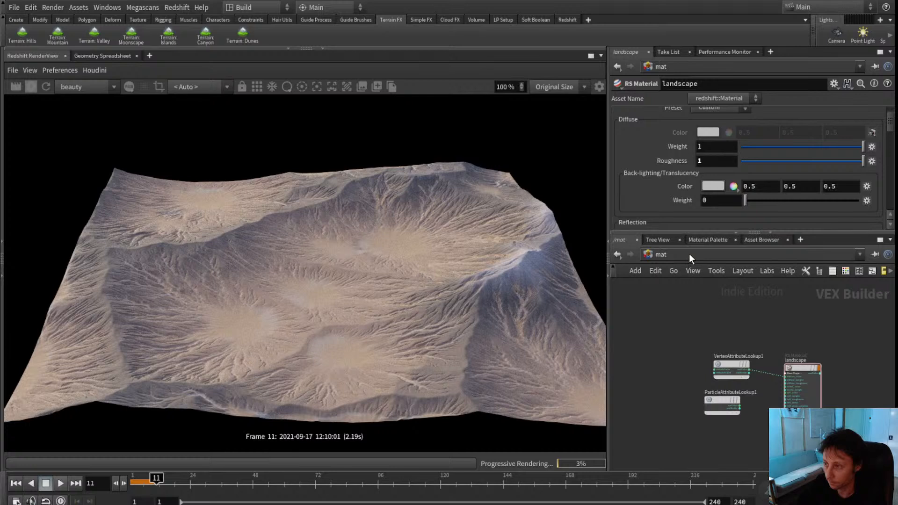
# - Add a Redshift Material below the existing shader nodes and rename it floor
pyautogui.moveTo(655, 406); pyautogui.dragTo(657, 296, button='middle')
pyautogui.scroll(-3, 719, 412)
pyautogui.press('Tab')
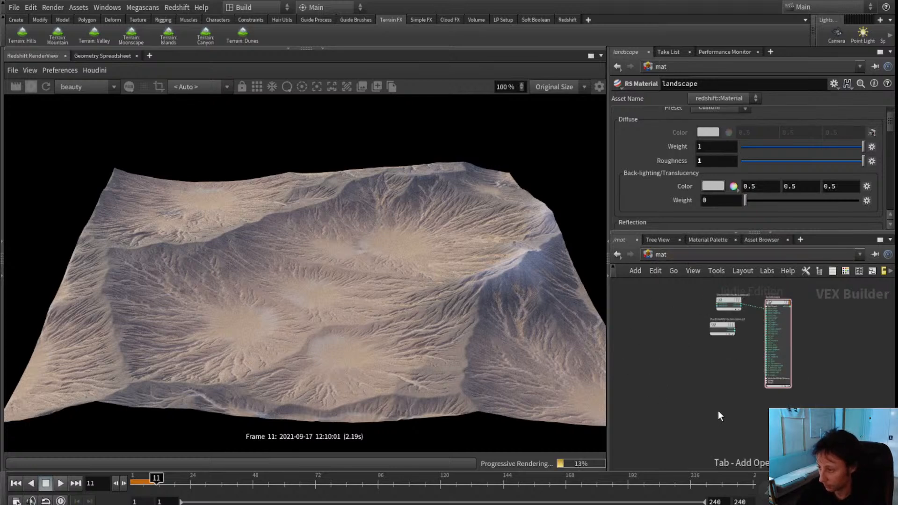
pyautogui.press('Return')
pyautogui.click(718, 410)
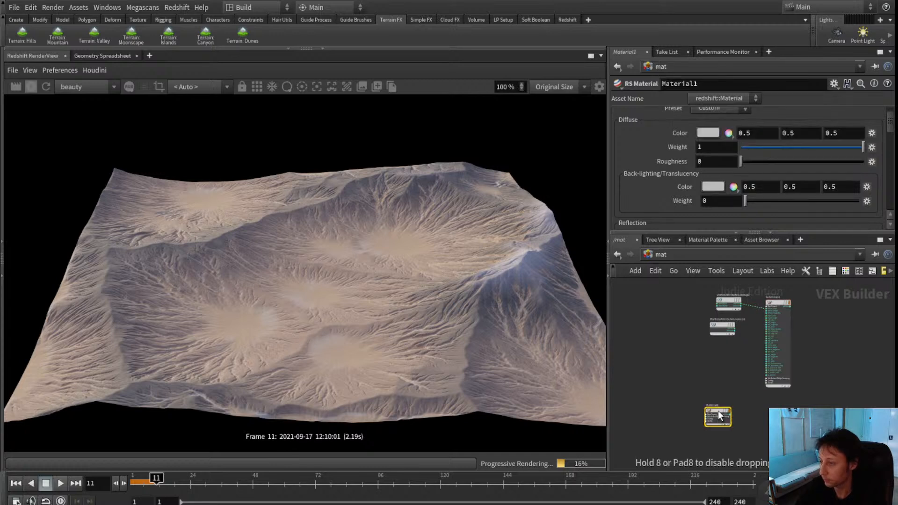
pyautogui.doubleClick(710, 405)
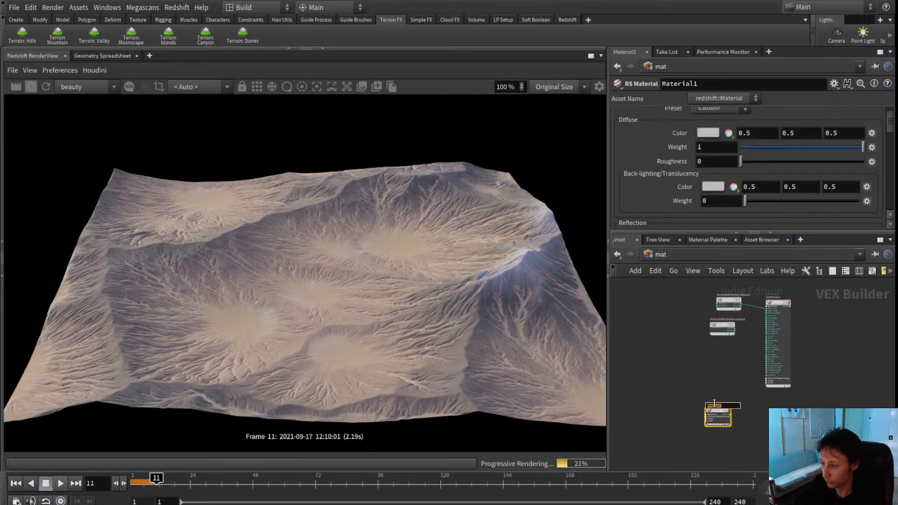
pyautogui.write('floor')
pyautogui.press('Return')
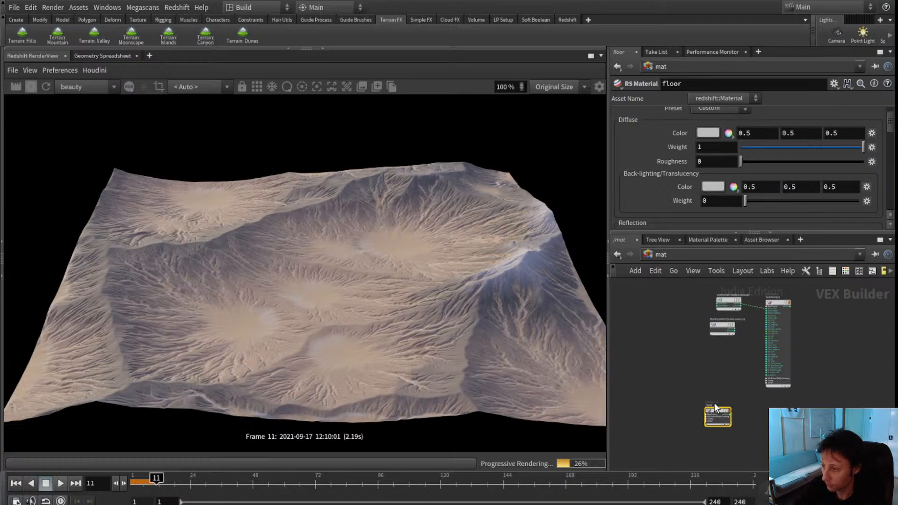
# - Set the floor material's diffuse weight to 0.045 and its reflection roughness to 0.955
pyautogui.scroll(3, 712, 403)
pyautogui.moveTo(754, 146); pyautogui.dragTo(745, 148)
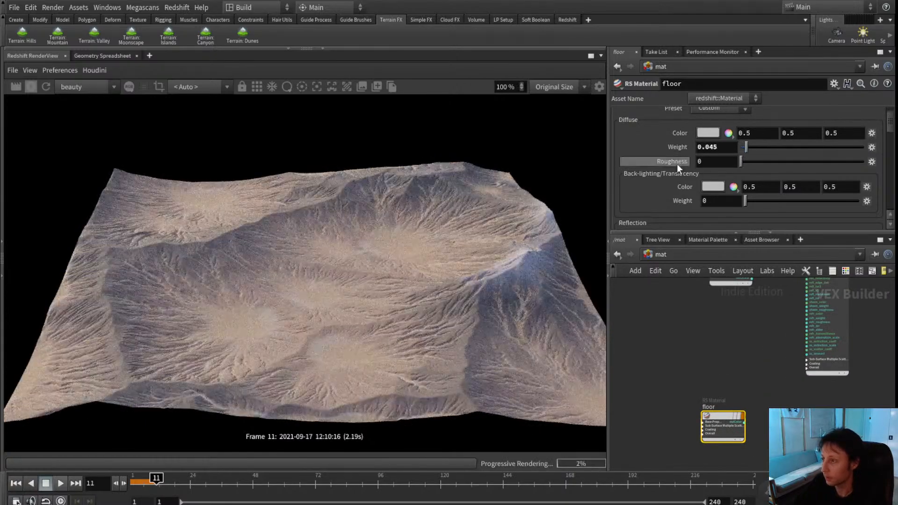
pyautogui.scroll(-5, 673, 169)
pyautogui.scroll(1, 711, 177)
pyautogui.moveTo(742, 164); pyautogui.dragTo(857, 165)
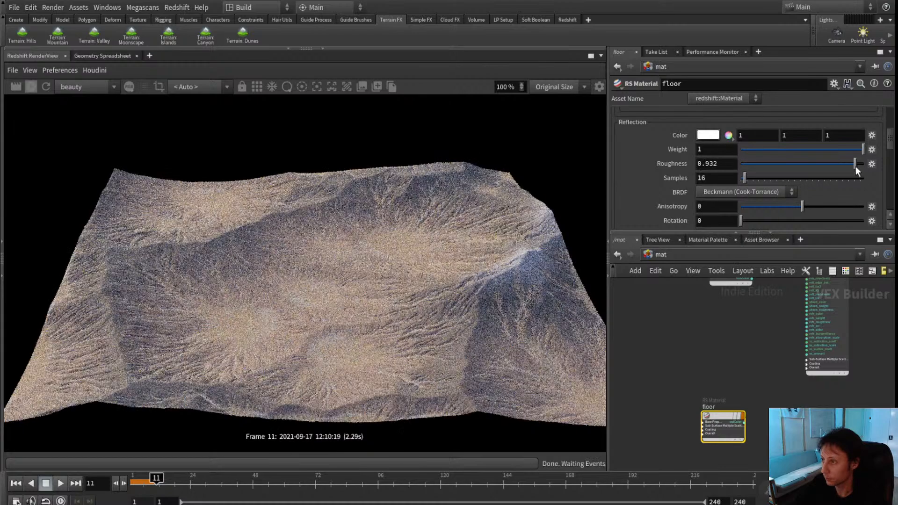
pyautogui.scroll(-2, 726, 326)
# - Replace the mat network pane with a new network view showing the object level
pyautogui.click(658, 240)
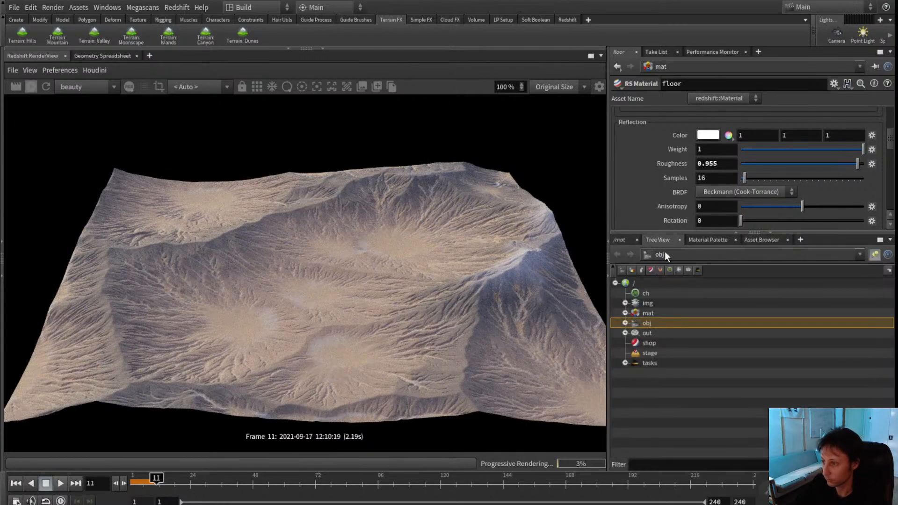
pyautogui.click(637, 242)
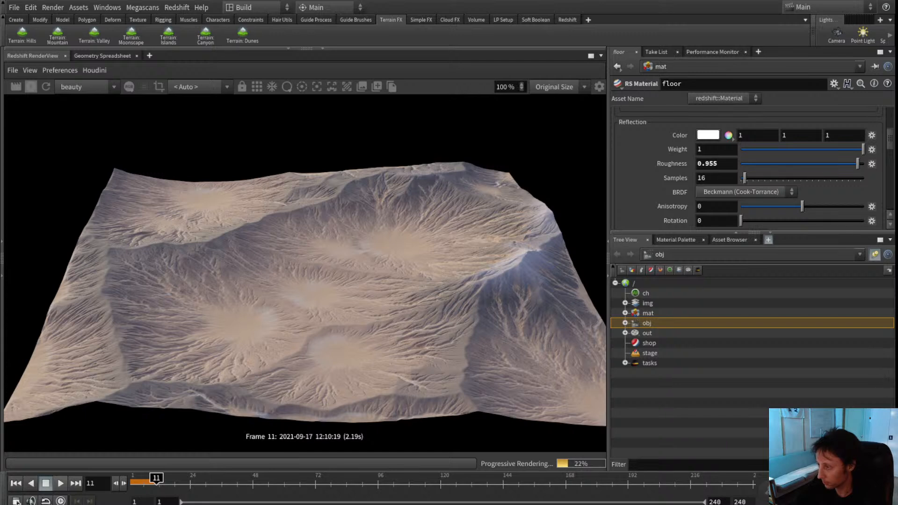
pyautogui.click(773, 345)
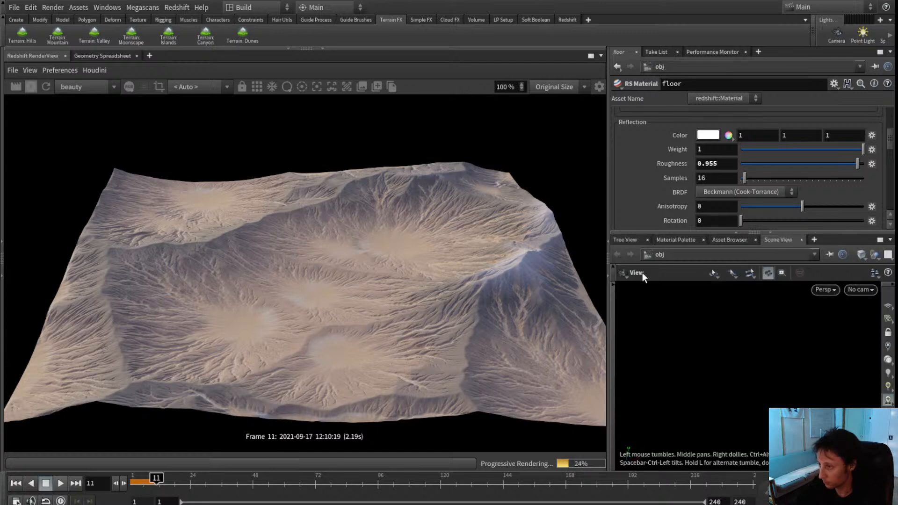
pyautogui.click(801, 240)
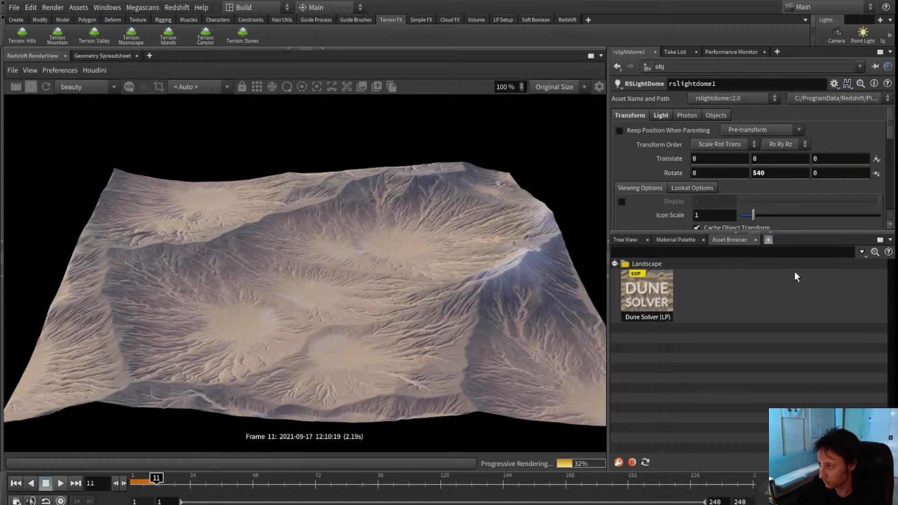
pyautogui.click(626, 240)
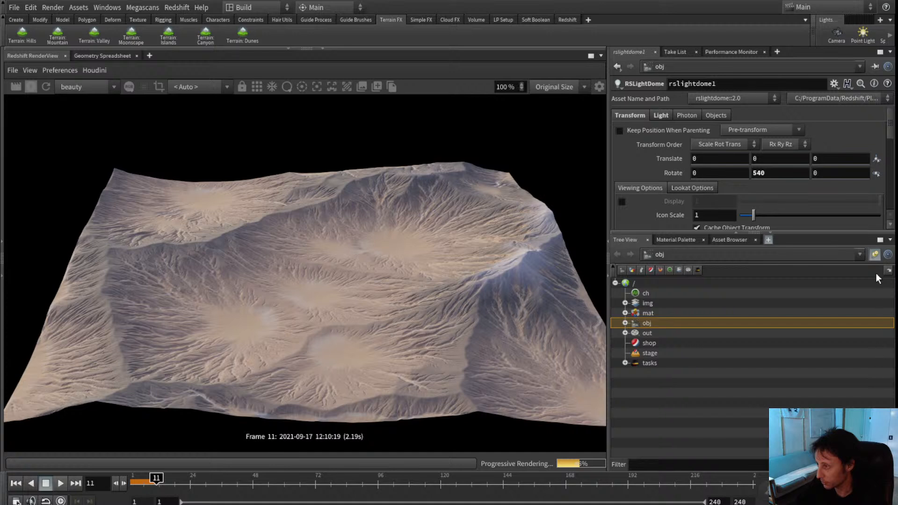
pyautogui.moveTo(702, 374); pyautogui.dragTo(718, 407, button='middle')
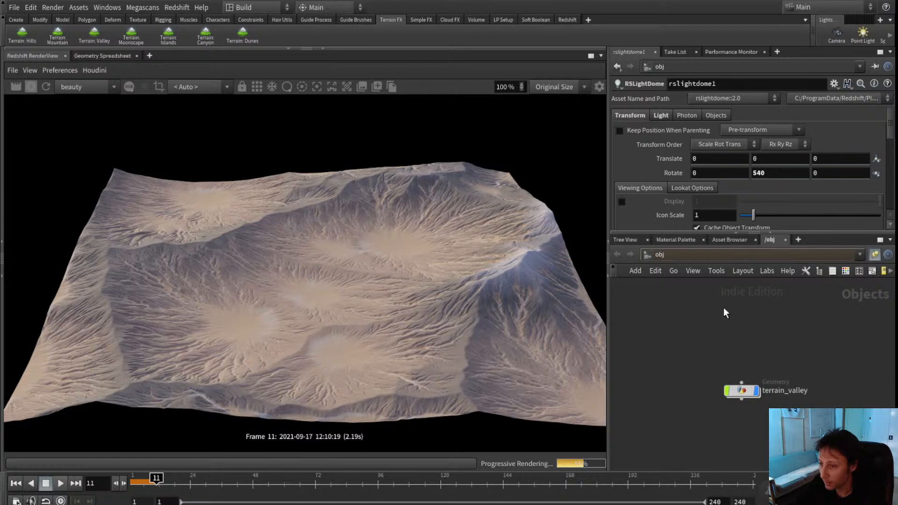
pyautogui.moveTo(682, 380); pyautogui.dragTo(677, 340, button='middle')
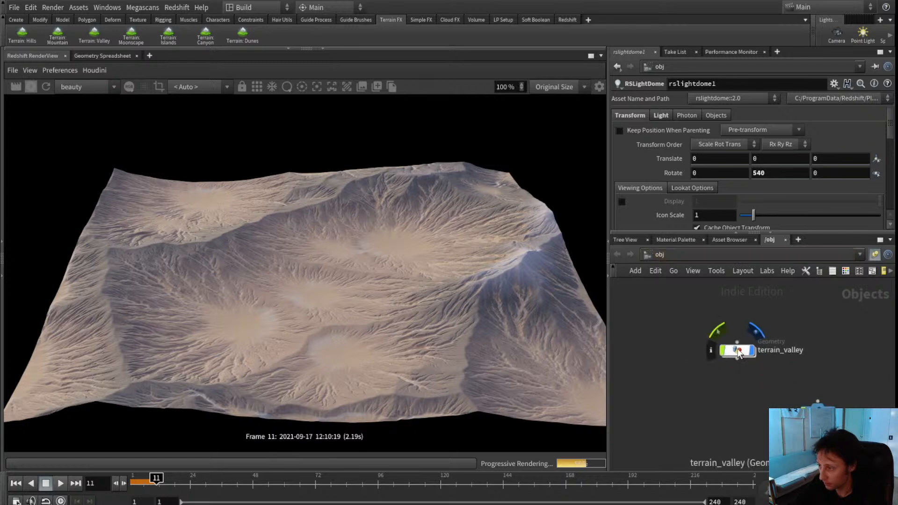
# - Add a grid object below terrain_valley and set its uniform scale to 1000
pyautogui.click(739, 353)
pyautogui.click(705, 415)
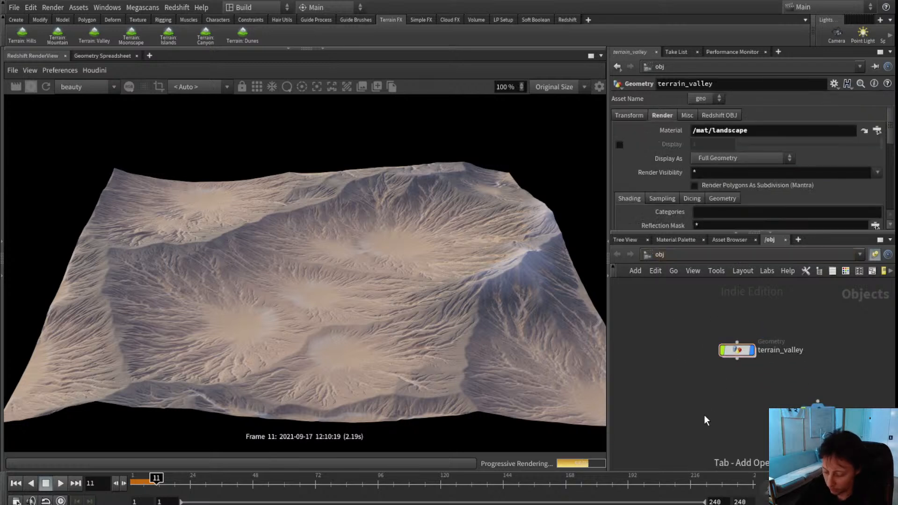
pyautogui.press('Tab')
pyautogui.write('grid')
pyautogui.press('Return')
pyautogui.click(705, 416)
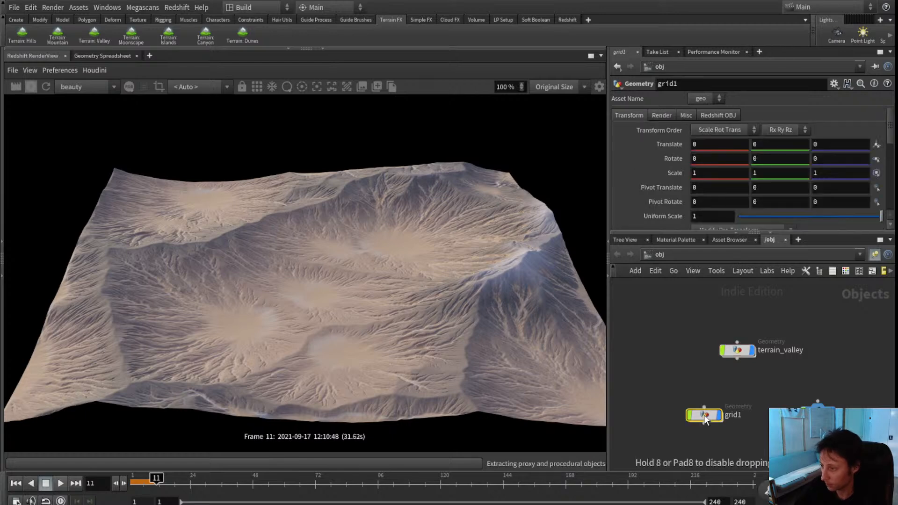
pyautogui.click(709, 216)
pyautogui.write('000')
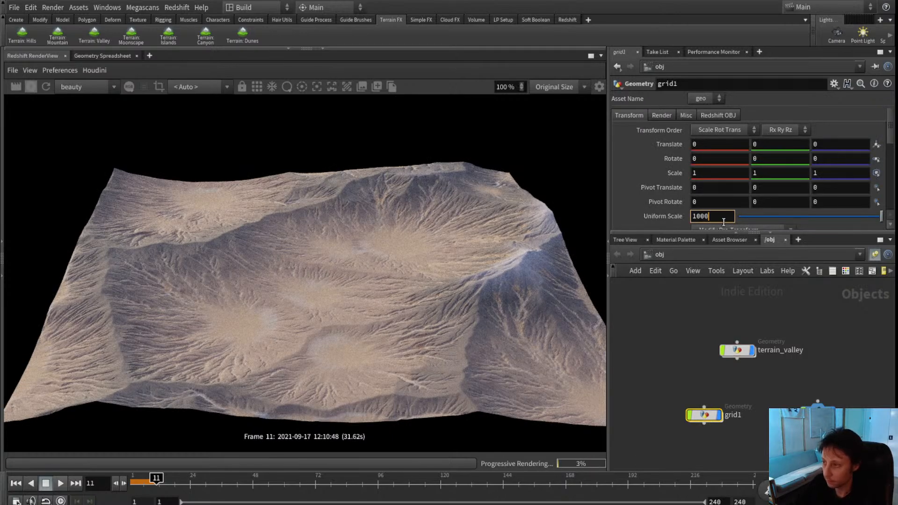
pyautogui.click(696, 325)
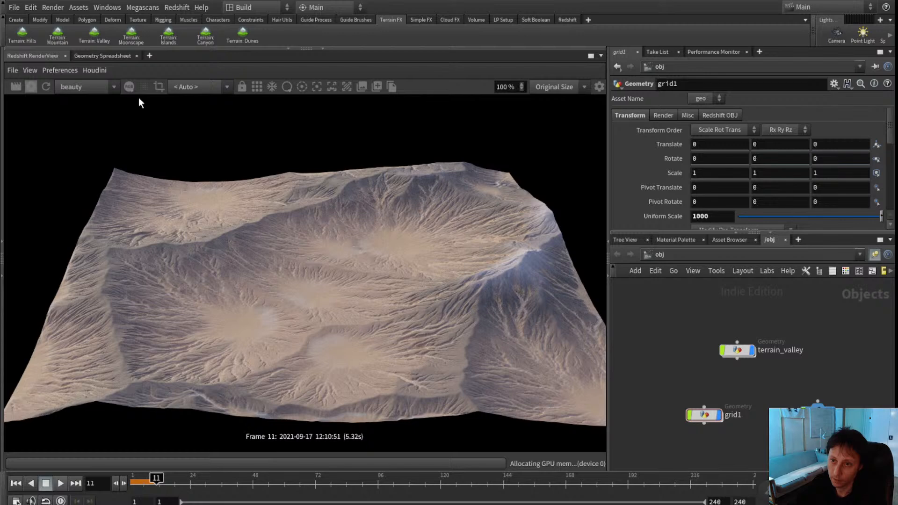
# - Assign the /mat/floor material to the grid1 object
pyautogui.scroll(-2, 667, 350)
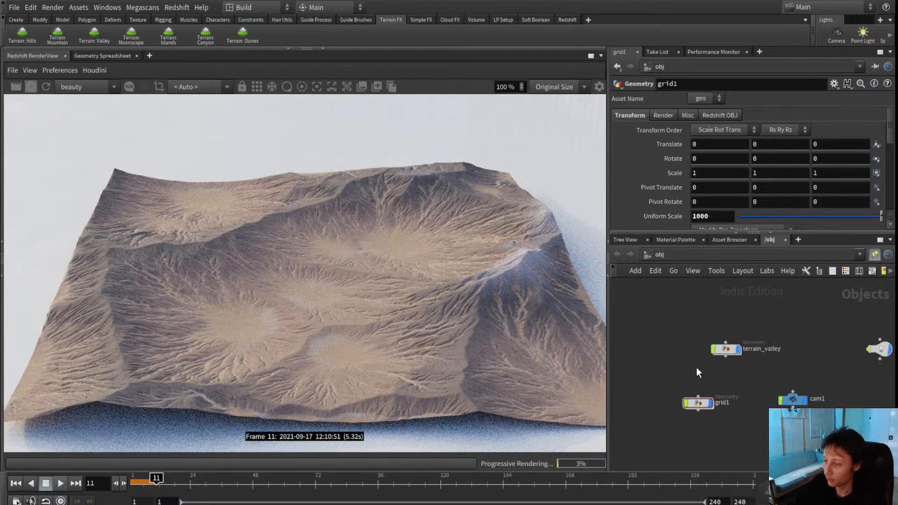
pyautogui.click(689, 114)
pyautogui.click(663, 116)
pyautogui.click(682, 115)
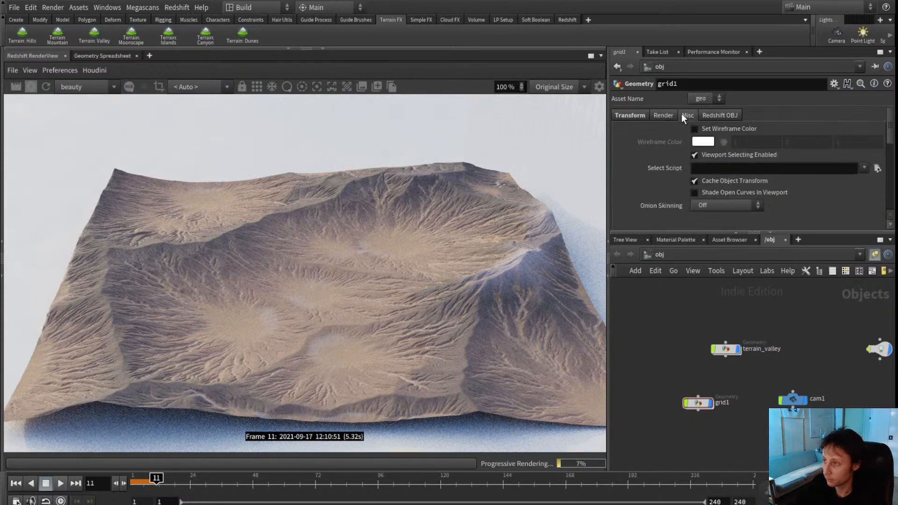
pyautogui.click(654, 116)
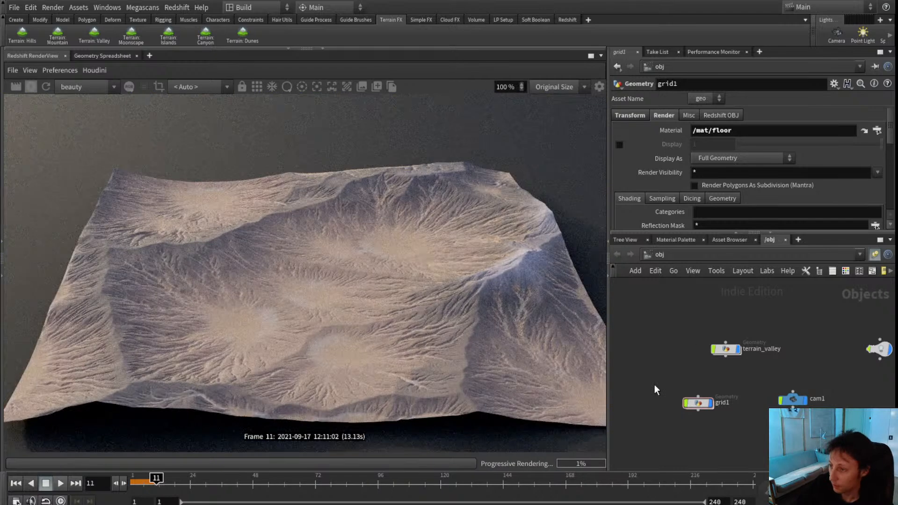
# - Stop the Redshift preview render and return to the terrain_valley network with the scene view at full size
pyautogui.moveTo(655, 386); pyautogui.dragTo(688, 303, button='middle')
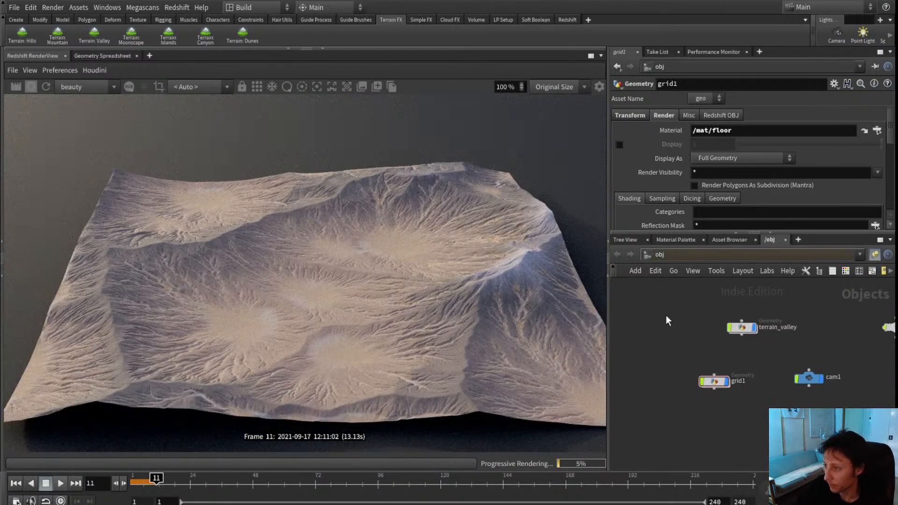
pyautogui.moveTo(693, 327); pyautogui.dragTo(646, 361, button='middle')
pyautogui.moveTo(695, 362)
pyautogui.mouseDown()
pyautogui.moveTo(684, 348)
pyautogui.moveTo(687, 357)
pyautogui.mouseUp()
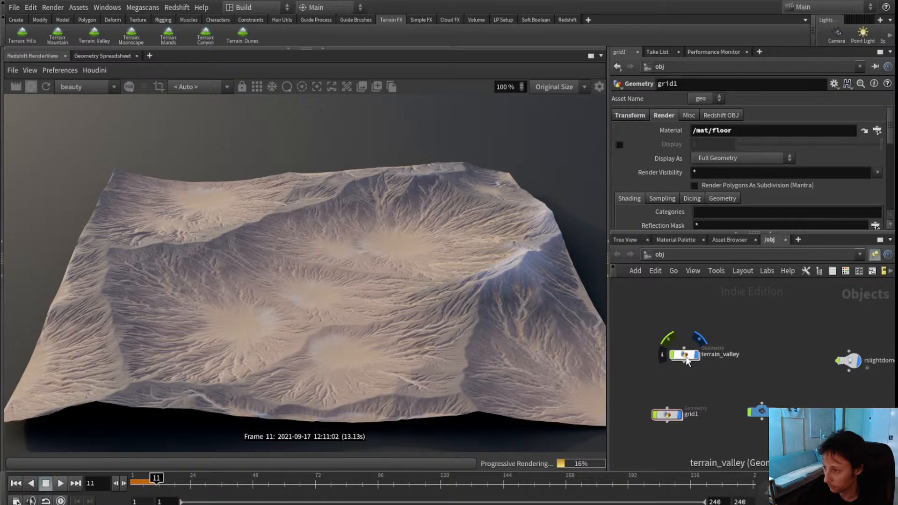
pyautogui.click(31, 86)
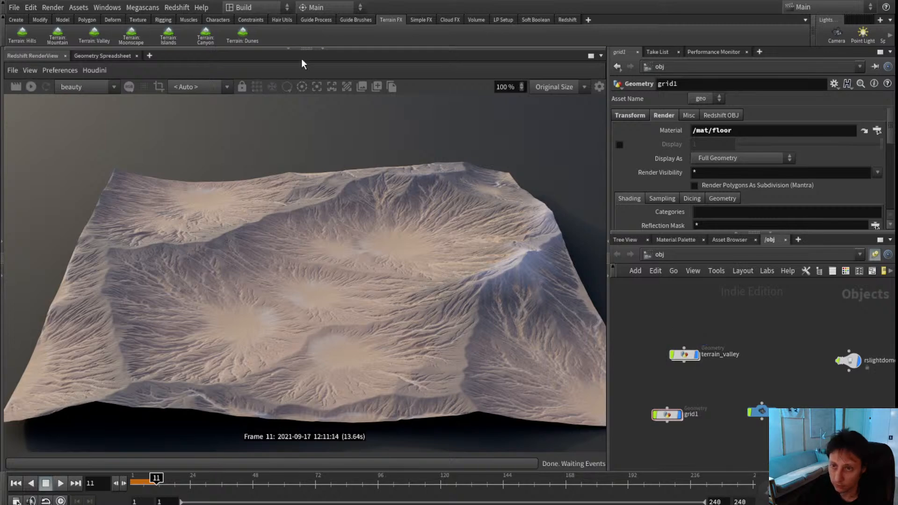
pyautogui.click(323, 49)
pyautogui.doubleClick(683, 354)
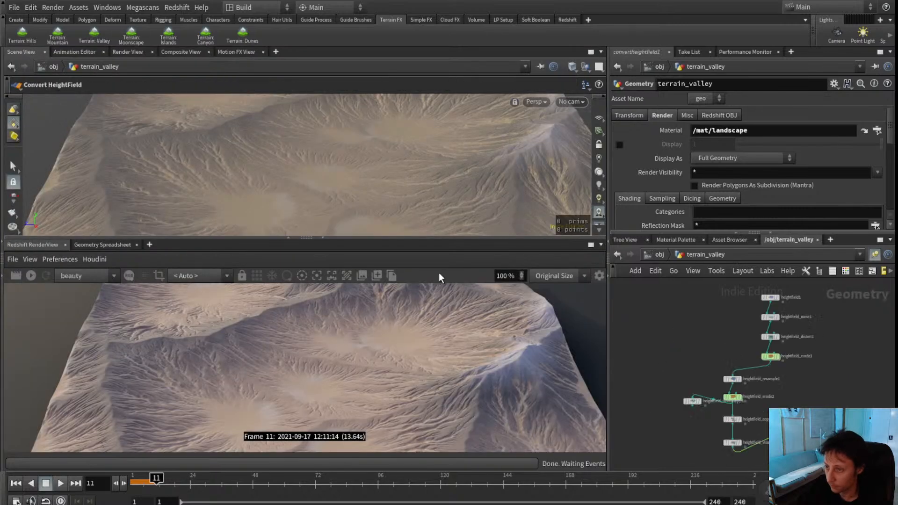
pyautogui.click(323, 238)
# - Display and select heightfield_visualize1, and view the heightfield terrain from another angle
pyautogui.moveTo(848, 383); pyautogui.dragTo(831, 346, button='middle')
pyautogui.scroll(4, 760, 441)
pyautogui.moveTo(703, 429)
pyautogui.mouseDown(button='middle')
pyautogui.moveTo(812, 381)
pyautogui.moveTo(691, 404)
pyautogui.mouseUp(button='middle')
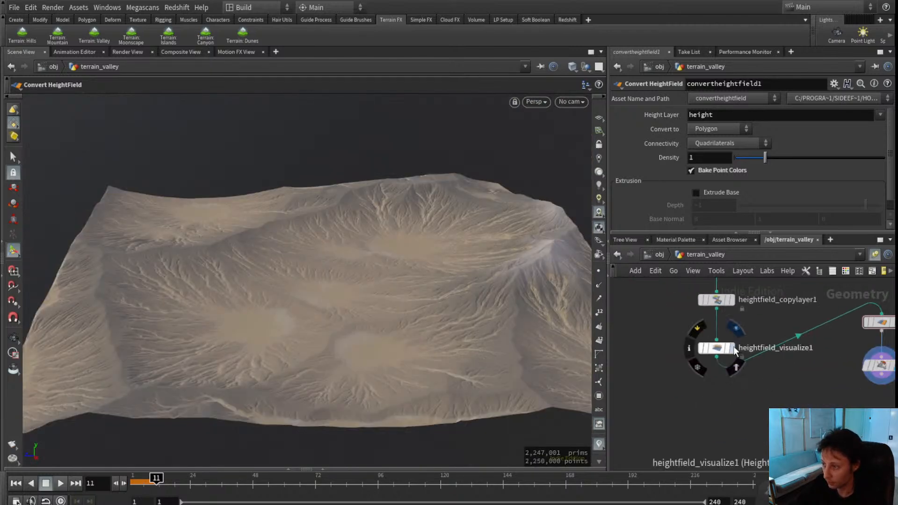
pyautogui.click(733, 348)
pyautogui.click(718, 349)
pyautogui.keyDown('alt'); pyautogui.moveTo(403, 335); pyautogui.dragTo(341, 251); pyautogui.keyUp('alt')
pyautogui.click(649, 417)
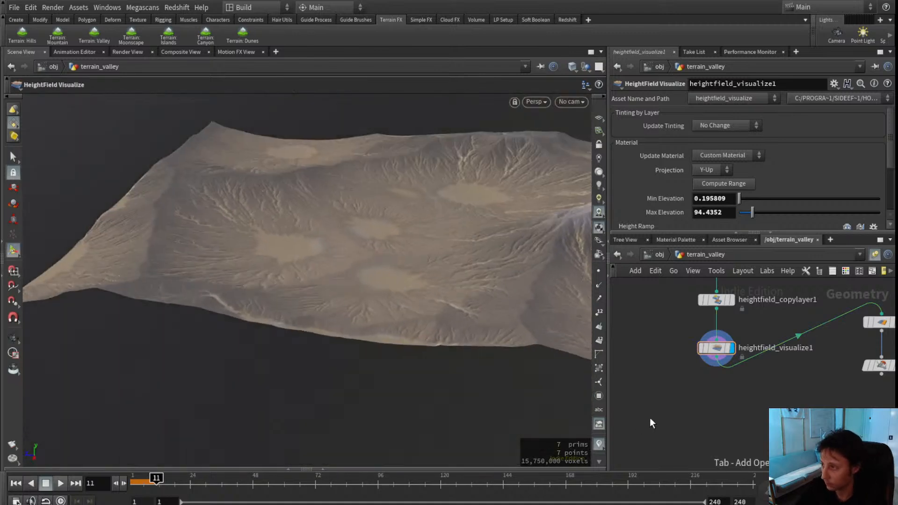
# - Add a Dune Solver fed by heightfield_visualize1, align it below that node, and display it at frame 1
pyautogui.press('Return')
pyautogui.click(650, 417)
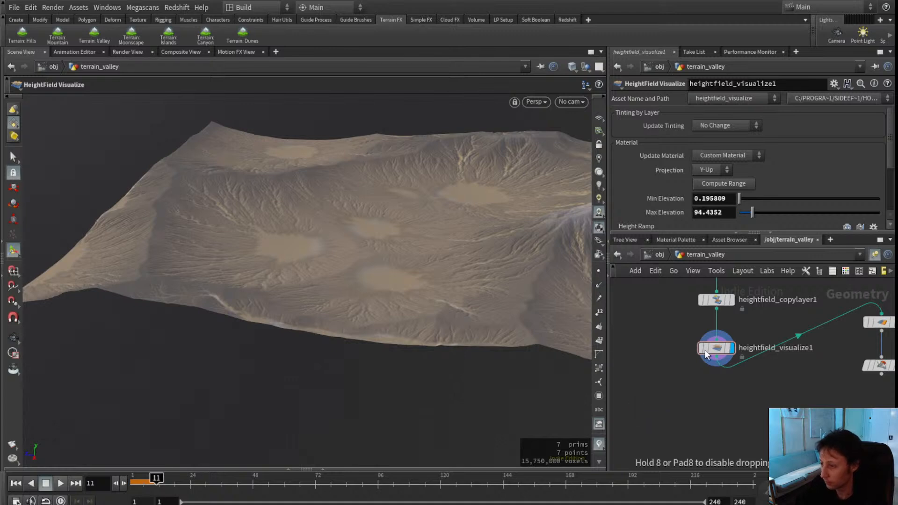
pyautogui.moveTo(713, 360); pyautogui.dragTo(649, 408)
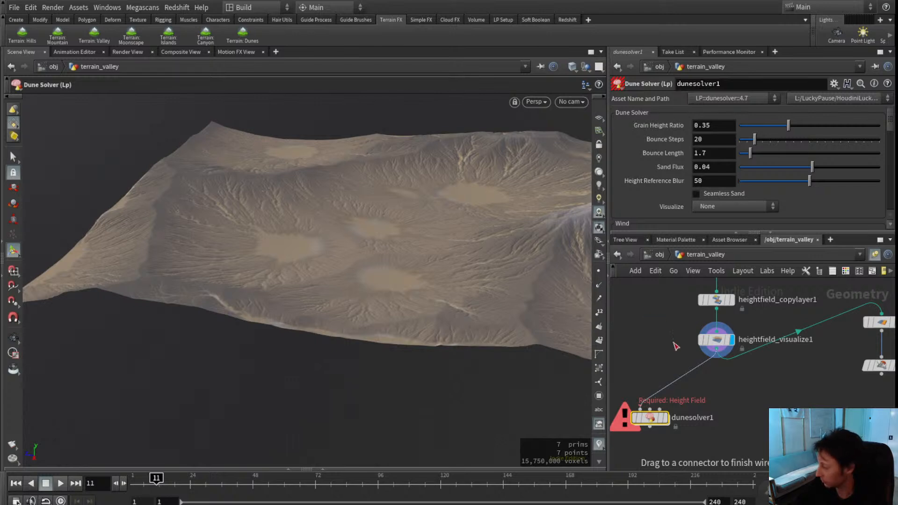
pyautogui.click(17, 488)
pyautogui.moveTo(652, 355); pyautogui.dragTo(682, 351, button='middle')
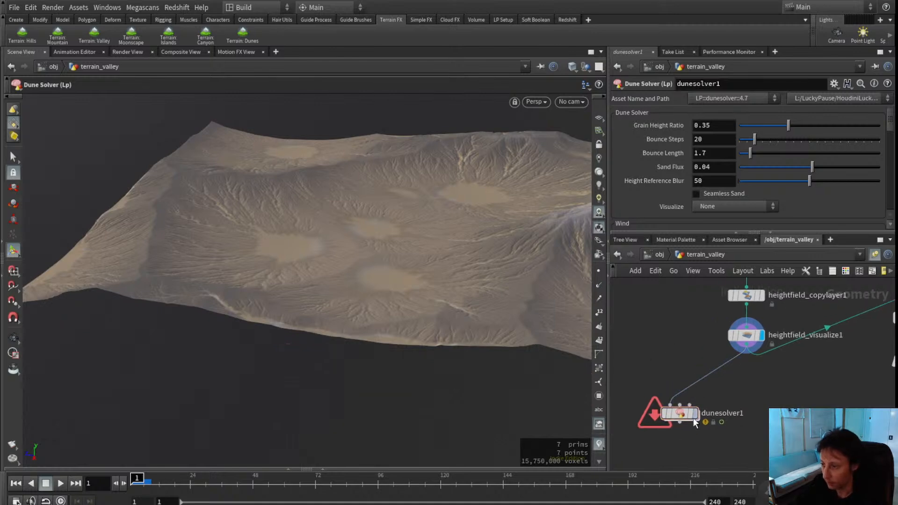
pyautogui.click(695, 413)
pyautogui.press('l')
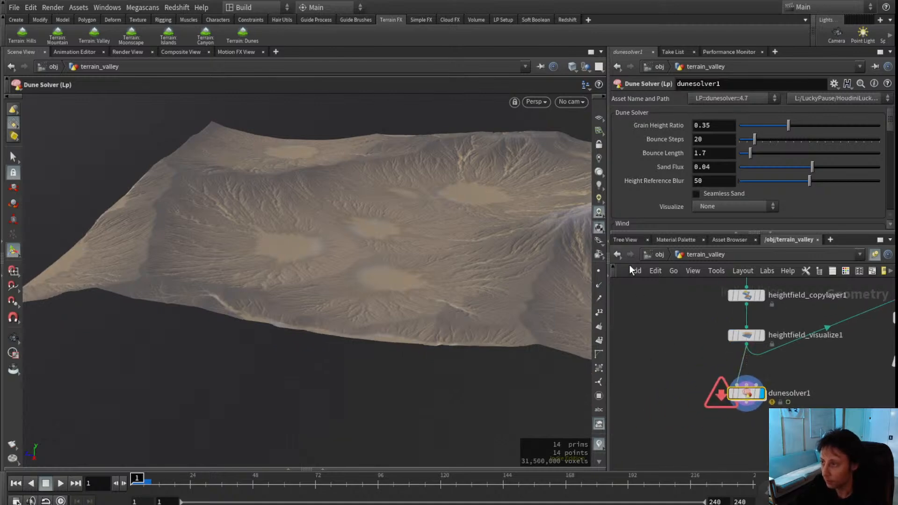
# - Play the dune simulation and examine the sand in the valley basins from several angles
pyautogui.keyDown('alt'); pyautogui.moveTo(369, 245); pyautogui.dragTo(216, 450); pyautogui.keyUp('alt')
pyautogui.press('Return')
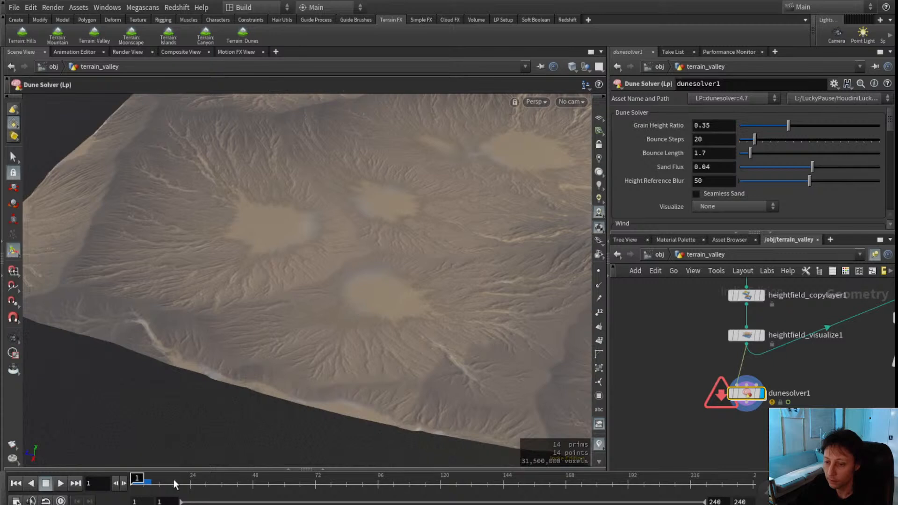
pyautogui.click(60, 483)
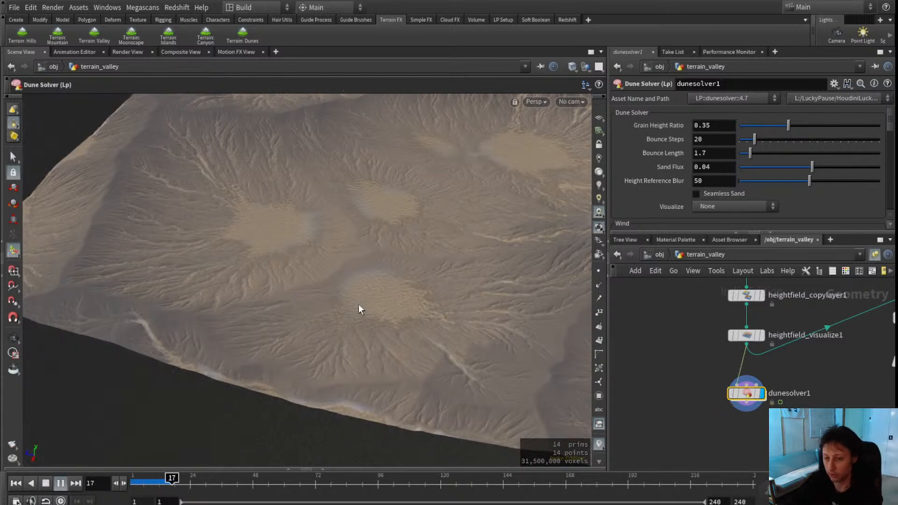
pyautogui.keyDown('alt'); pyautogui.moveTo(349, 299); pyautogui.dragTo(380, 309); pyautogui.keyUp('alt')
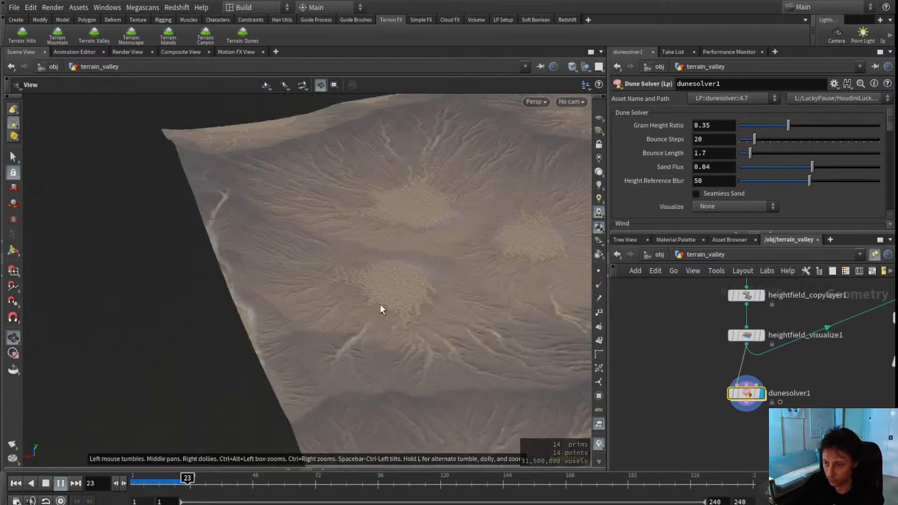
pyautogui.keyDown('alt'); pyautogui.moveTo(544, 301); pyautogui.dragTo(237, 246, button='middle'); pyautogui.keyUp('alt')
pyautogui.scroll(-4, 439, 306)
pyautogui.moveTo(297, 290); pyautogui.dragTo(350, 284, button='middle')
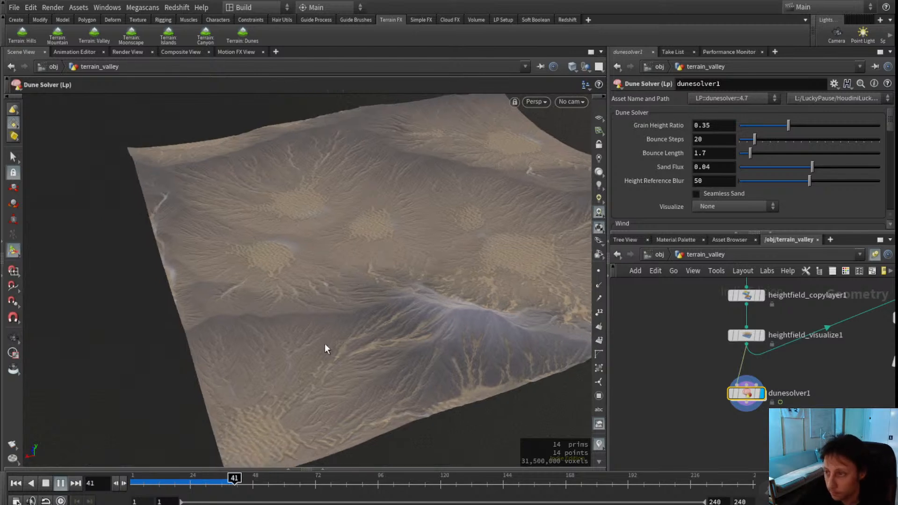
# - Stop playback at frame 45, inspect the dune ripples up close, and return to the first frame
pyautogui.moveTo(141, 482); pyautogui.dragTo(245, 482)
pyautogui.press('space')
pyautogui.moveTo(291, 267); pyautogui.dragTo(206, 303)
pyautogui.moveTo(207, 303); pyautogui.dragTo(229, 329, button='right')
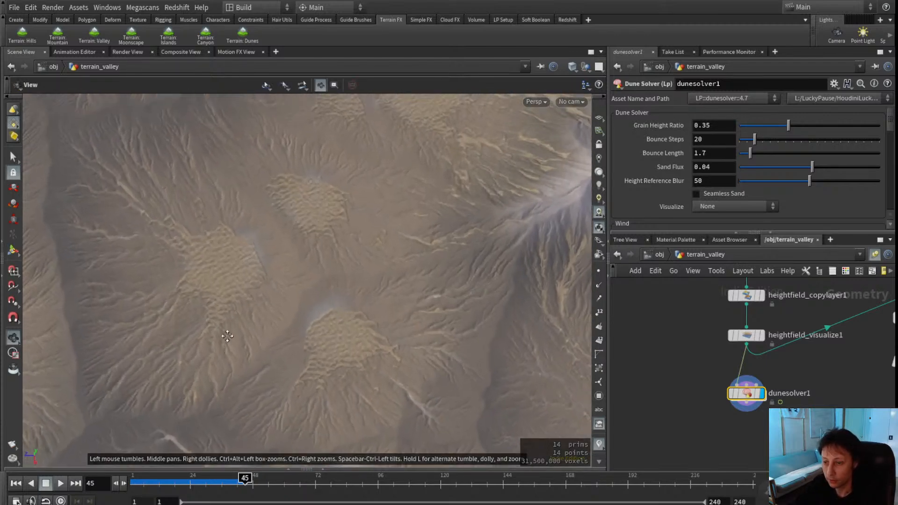
pyautogui.moveTo(229, 329); pyautogui.dragTo(210, 286)
pyautogui.click(16, 484)
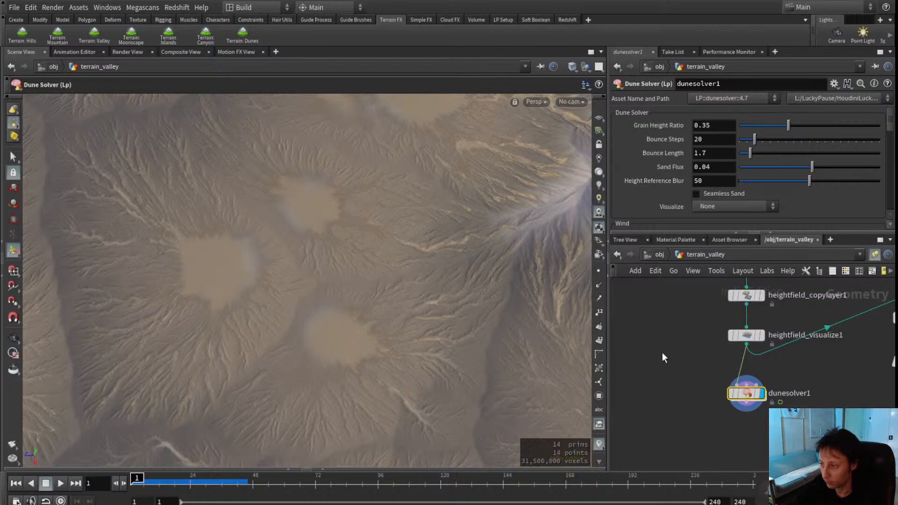
# - Insert a Volume Wrangle between heightfield_visualize1 and dunesolver1
pyautogui.scroll(-2, 673, 358)
pyautogui.moveTo(735, 393); pyautogui.dragTo(734, 424)
pyautogui.scroll(3, 709, 378)
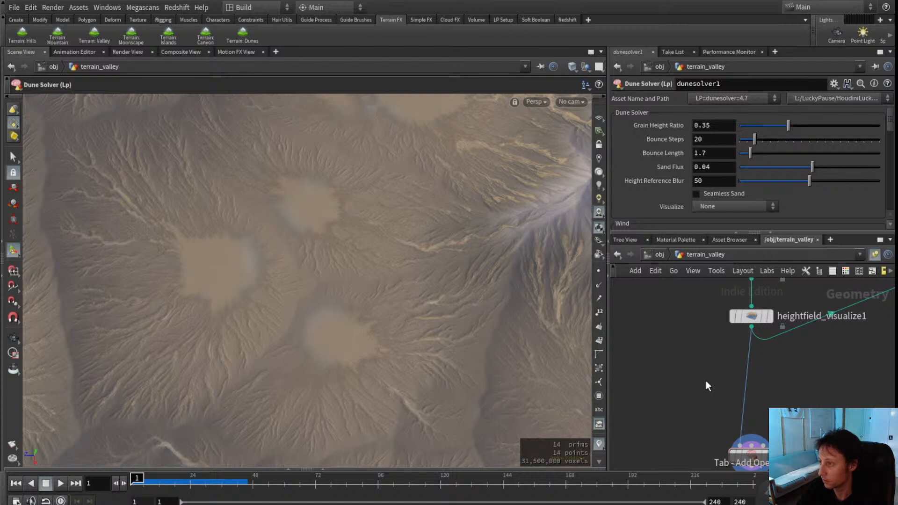
pyautogui.press('Return')
pyautogui.click(706, 381)
pyautogui.moveTo(706, 382); pyautogui.dragTo(752, 389)
# - Enter the VEXpression f@sand *= 3; in volumewrangle1 to triple the sand layer
pyautogui.click(672, 208)
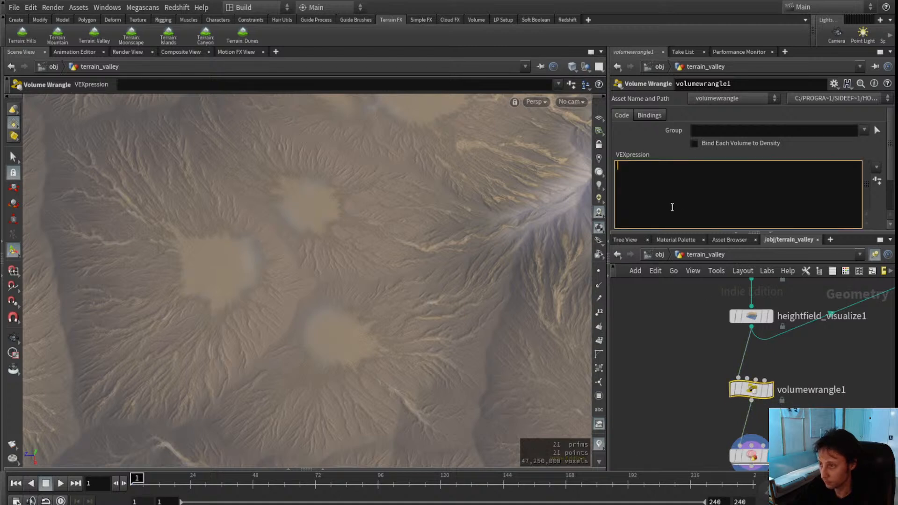
pyautogui.write('f@sand ')
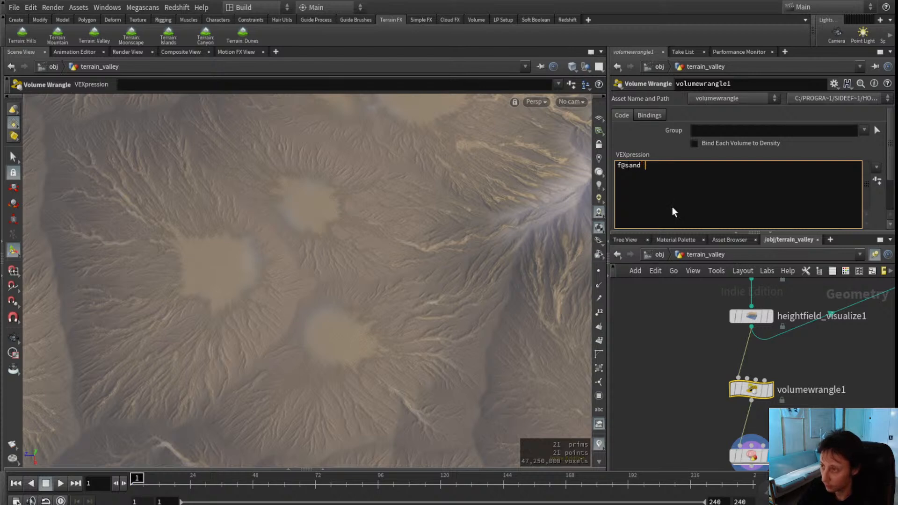
pyautogui.write('*= ')
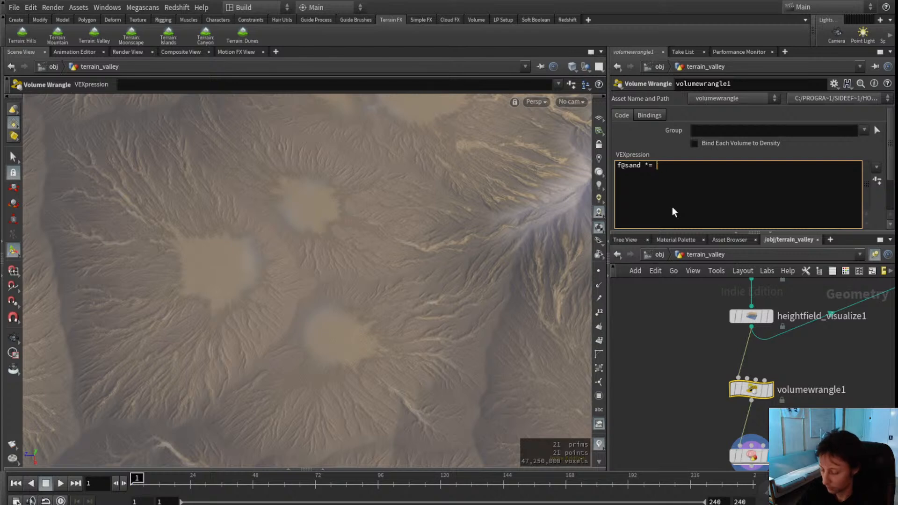
pyautogui.write('3;')
pyautogui.click(695, 367)
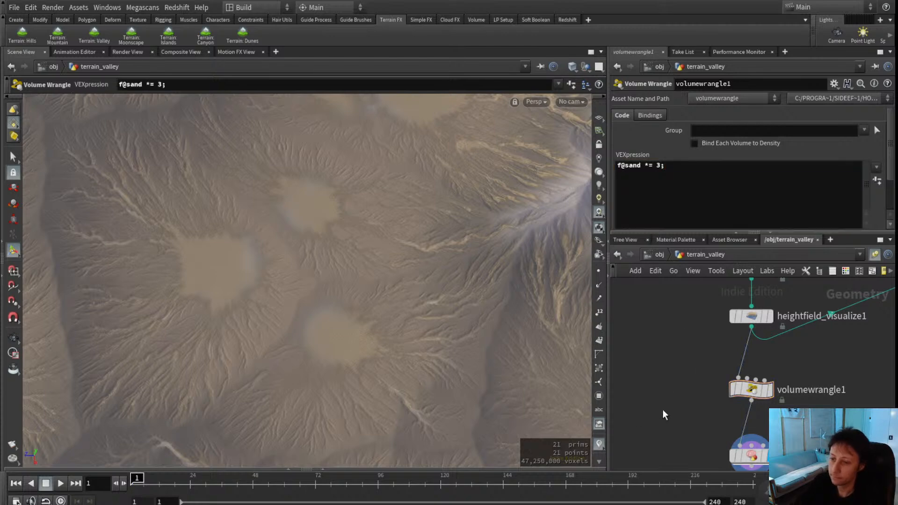
# - Play the dune simulation with the tripled sand, examine the dunes up close, and stop at frame 73
pyautogui.moveTo(656, 416); pyautogui.dragTo(672, 343, button='middle')
pyautogui.keyDown('alt'); pyautogui.moveTo(360, 266); pyautogui.dragTo(330, 271); pyautogui.keyUp('alt')
pyautogui.click(60, 483)
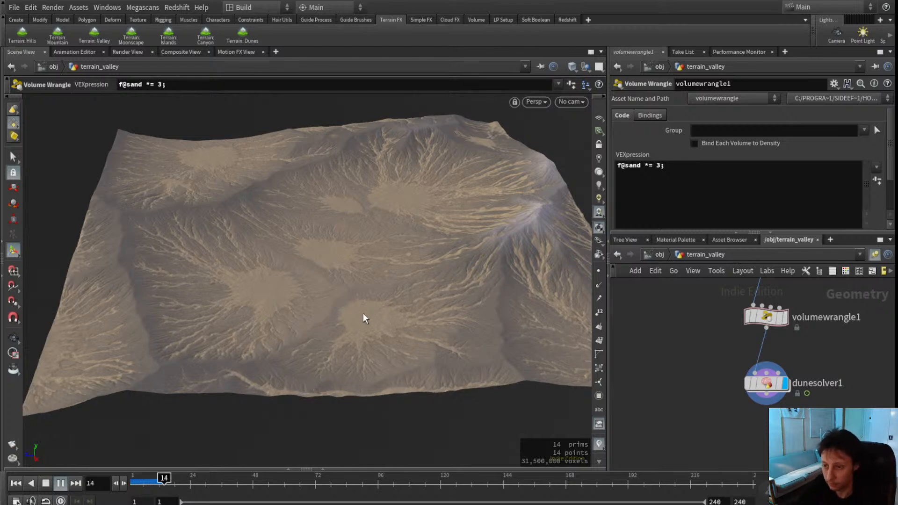
pyautogui.keyDown('alt'); pyautogui.moveTo(337, 324); pyautogui.dragTo(337, 324); pyautogui.keyUp('alt')
pyautogui.keyDown('alt'); pyautogui.moveTo(349, 321); pyautogui.dragTo(393, 303, button='right'); pyautogui.keyUp('alt')
pyautogui.moveTo(278, 324); pyautogui.dragTo(199, 348, button='right')
pyautogui.moveTo(330, 409); pyautogui.dragTo(228, 335, button='middle')
pyautogui.moveTo(228, 336); pyautogui.dragTo(321, 373)
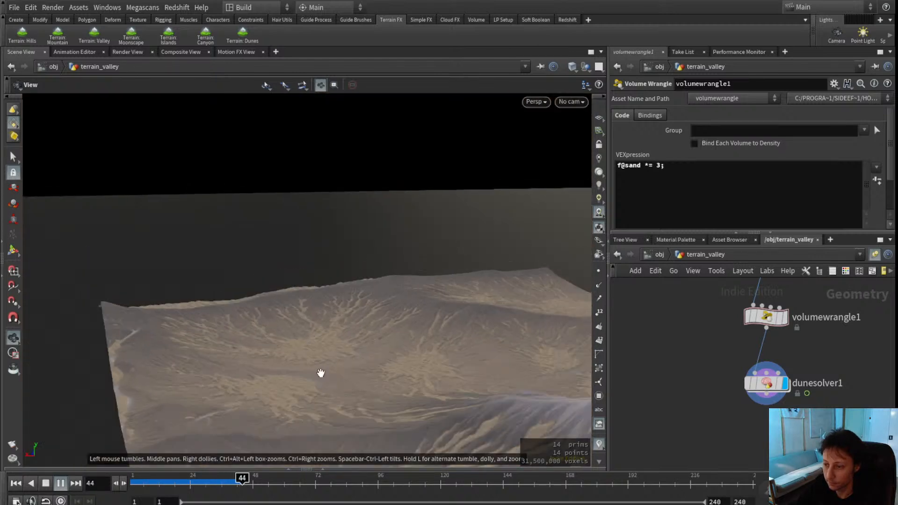
pyautogui.moveTo(306, 348); pyautogui.dragTo(292, 313, button='middle')
pyautogui.moveTo(293, 313); pyautogui.dragTo(307, 345)
pyautogui.moveTo(306, 345); pyautogui.dragTo(399, 406, button='middle')
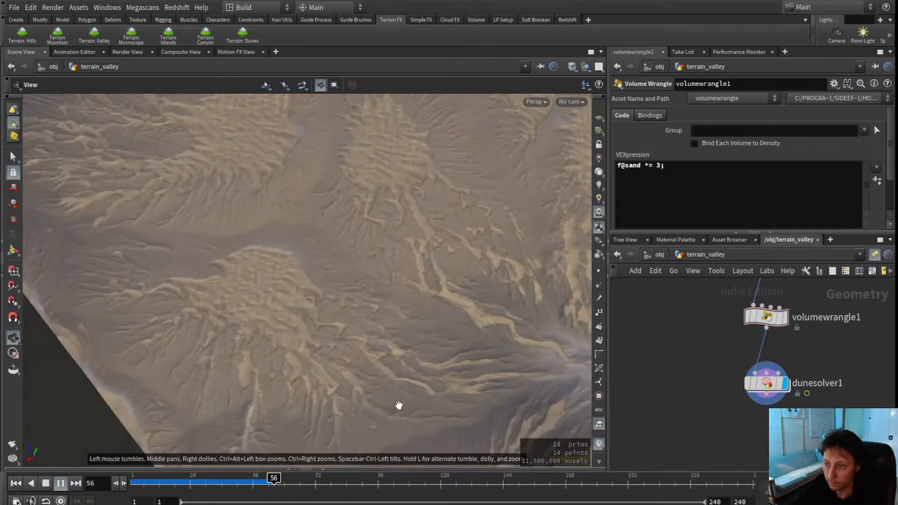
pyautogui.press('Return')
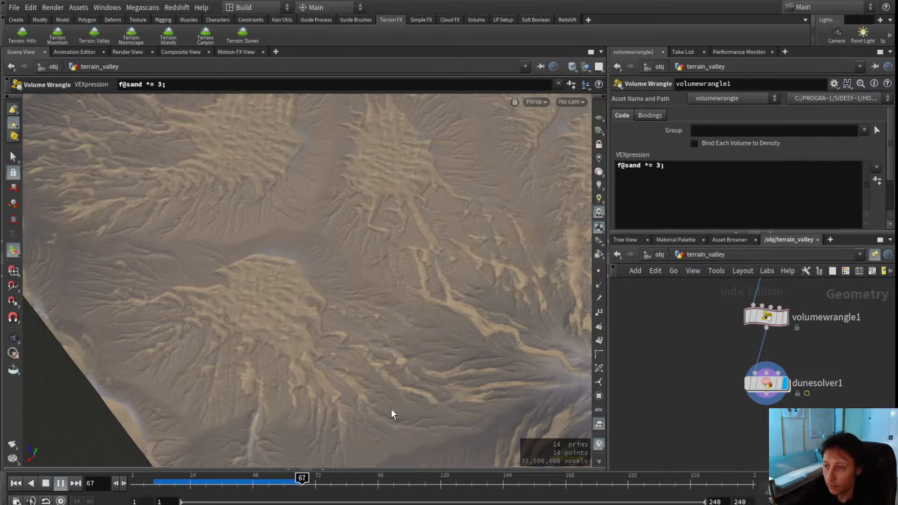
pyautogui.click(57, 487)
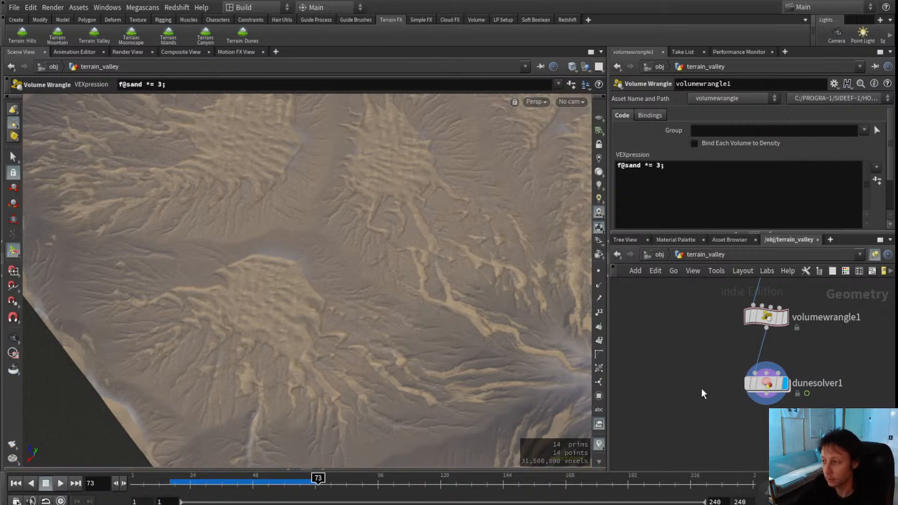
# - Connect the dunesolver1 output to convertheightfield1 in place of heightfield_visualize1, and display attribpromote1
pyautogui.moveTo(729, 352); pyautogui.dragTo(646, 406, button='middle')
pyautogui.scroll(-3, 647, 406)
pyautogui.scroll(-2, 646, 410)
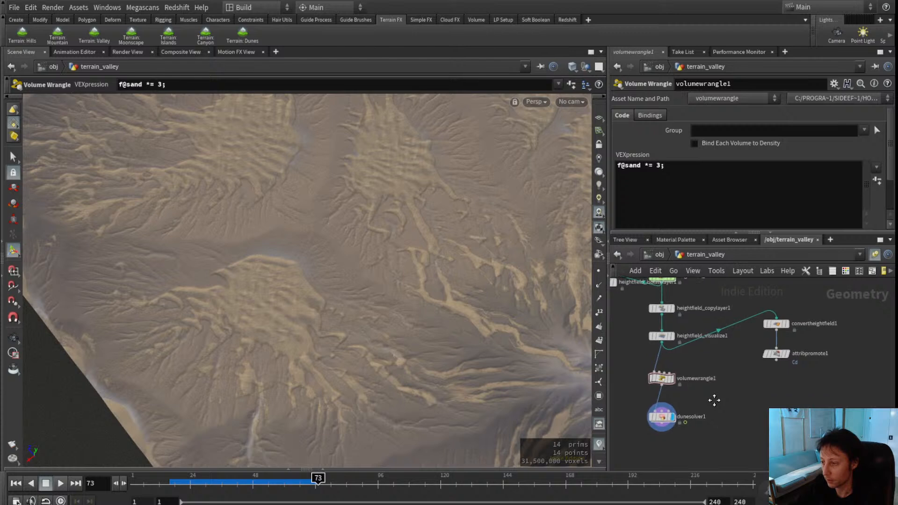
pyautogui.click(661, 422)
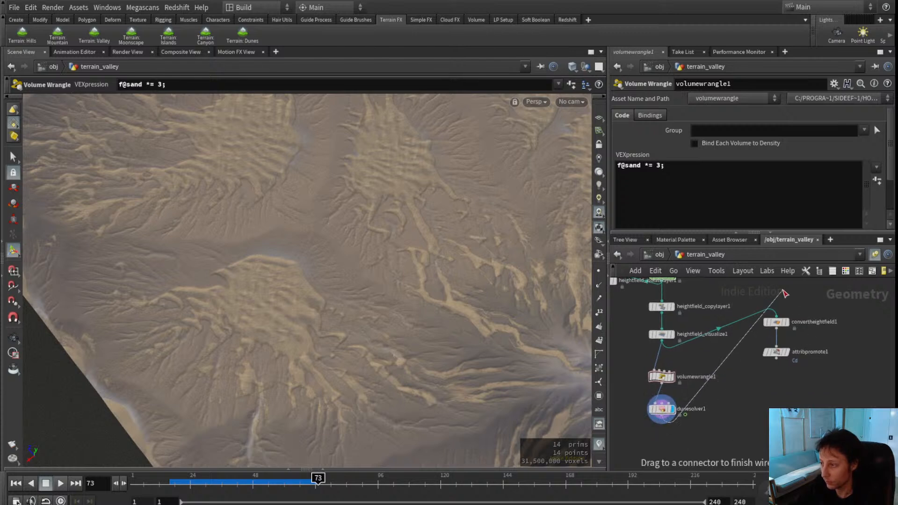
pyautogui.click(776, 316)
pyautogui.moveTo(789, 354)
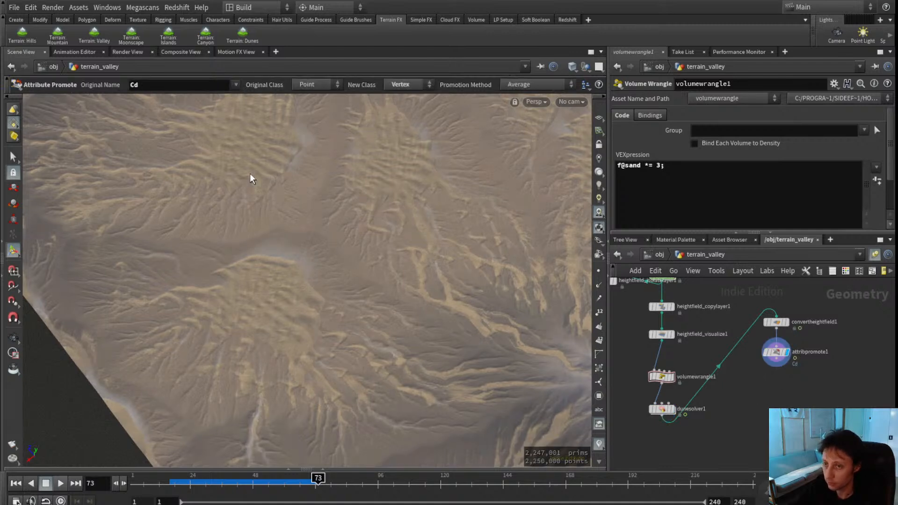
# - Bring up the Redshift RenderView at full size and start a preview render of frame 73
pyautogui.click(322, 469)
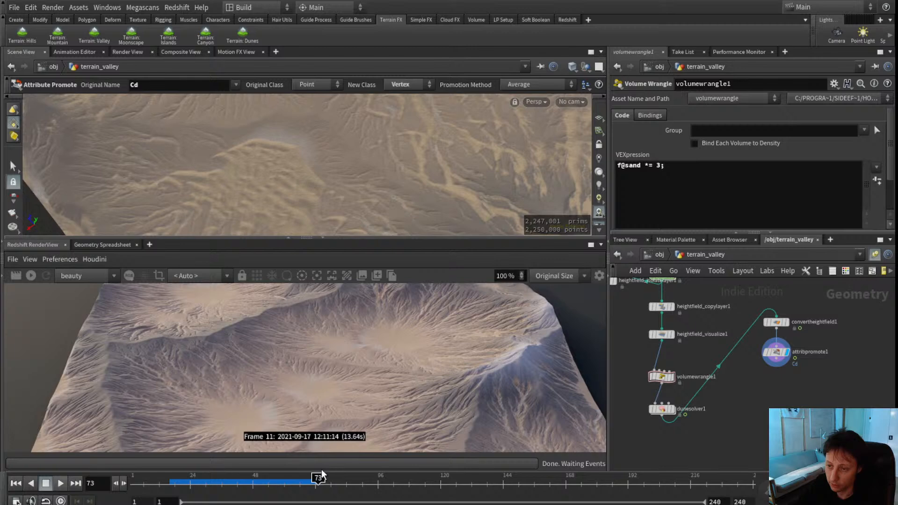
pyautogui.click(287, 235)
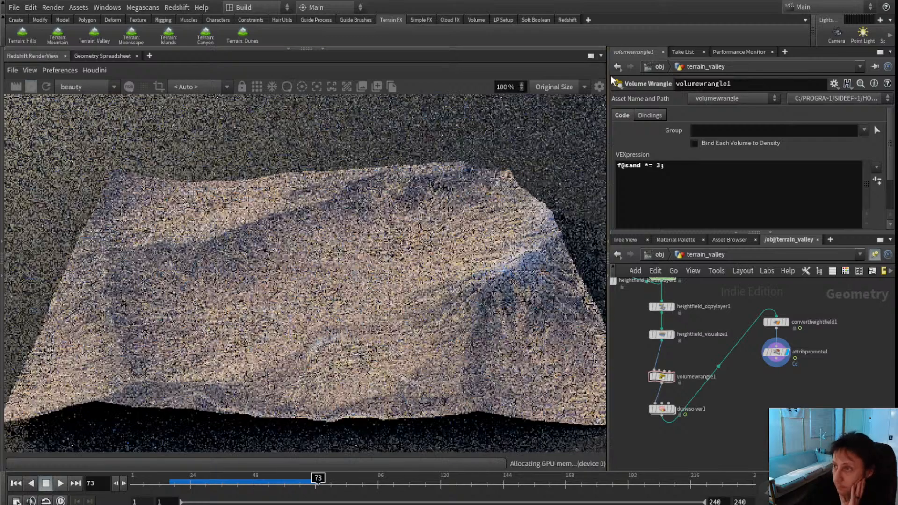
pyautogui.click(609, 277)
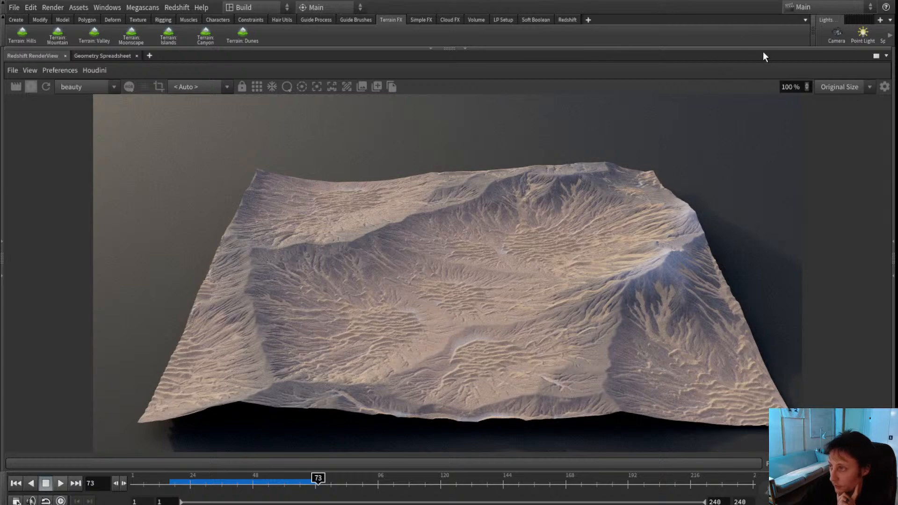
# - Show the RenderView display settings and enable Photographic Exposure
pyautogui.click(885, 87)
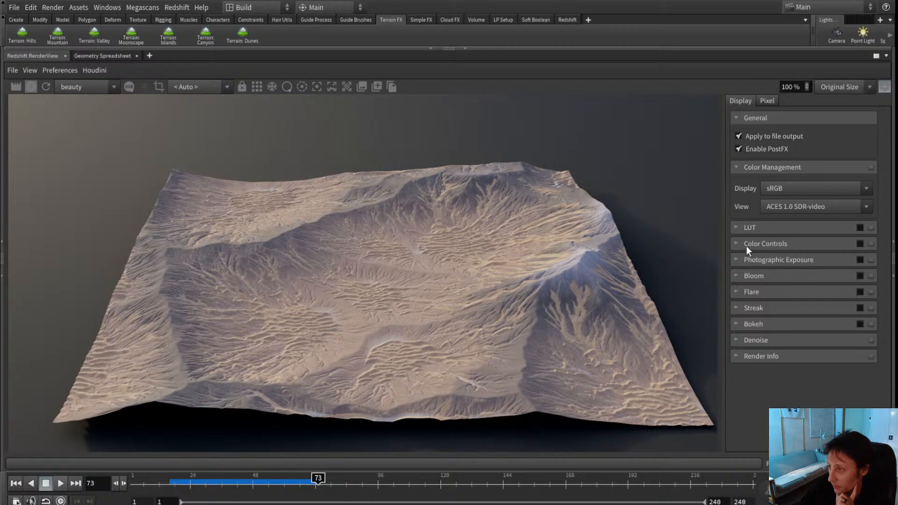
pyautogui.click(736, 260)
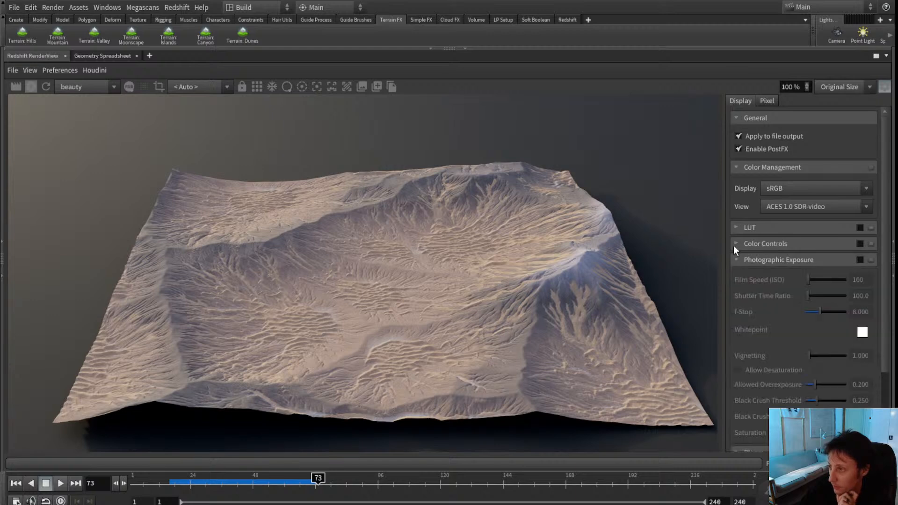
pyautogui.click(859, 260)
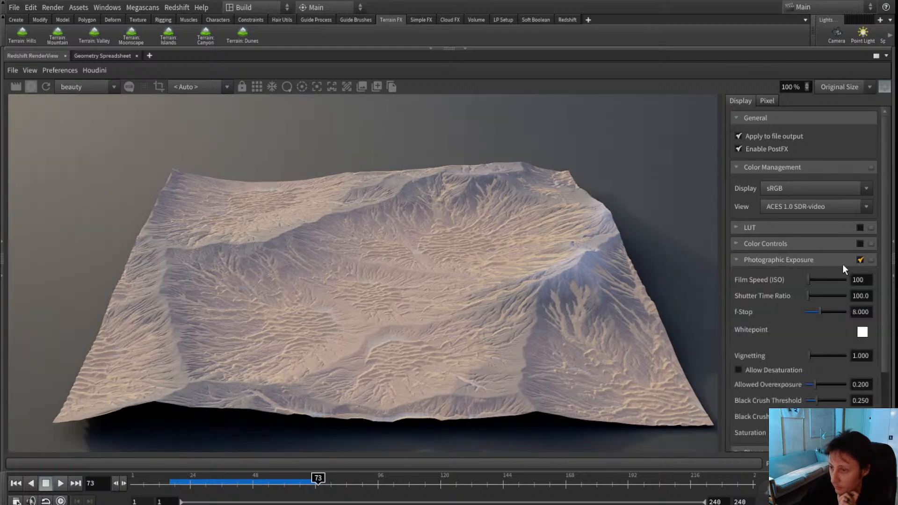
# - Enable Color Controls with an exposure of -0.71, and stop the Redshift preview render
pyautogui.click(736, 244)
pyautogui.click(860, 243)
pyautogui.moveTo(807, 264); pyautogui.dragTo(799, 265)
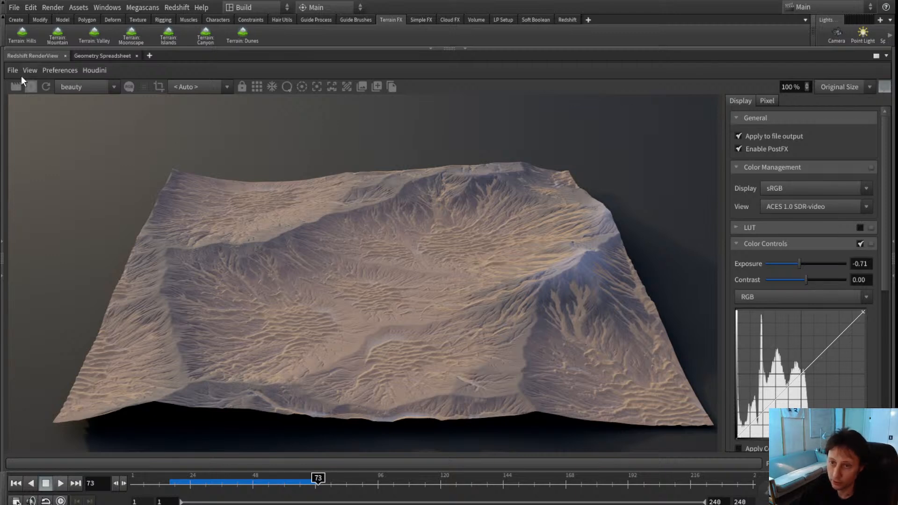
pyautogui.click(30, 87)
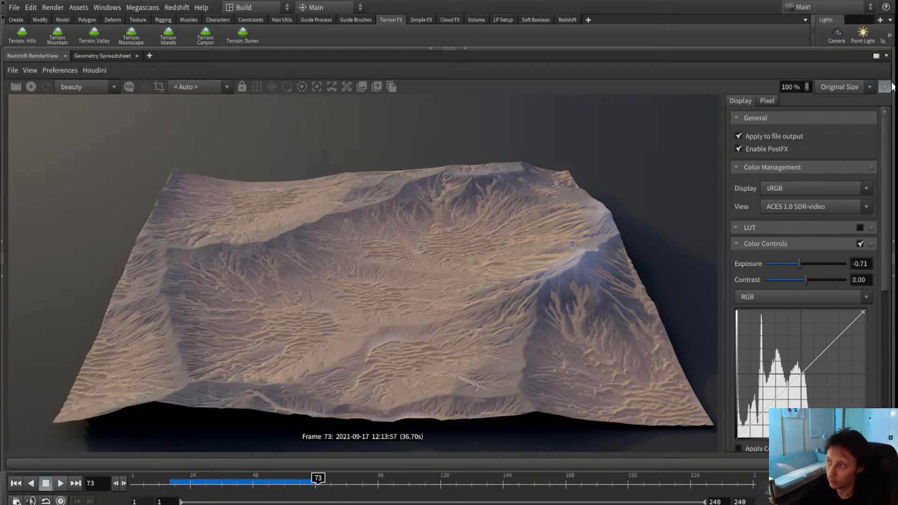
# - Restore the split pane layout and go up from terrain_valley to the /mat material network
pyautogui.click(892, 243)
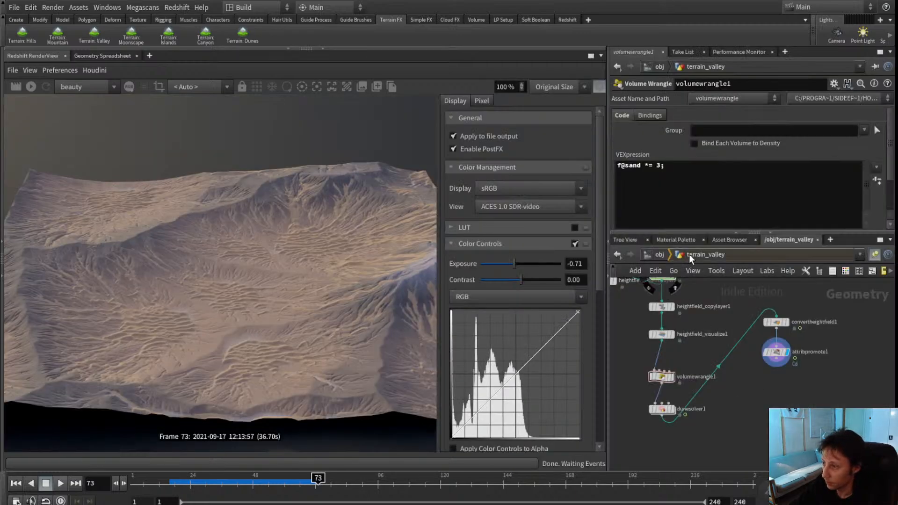
pyautogui.click(663, 255)
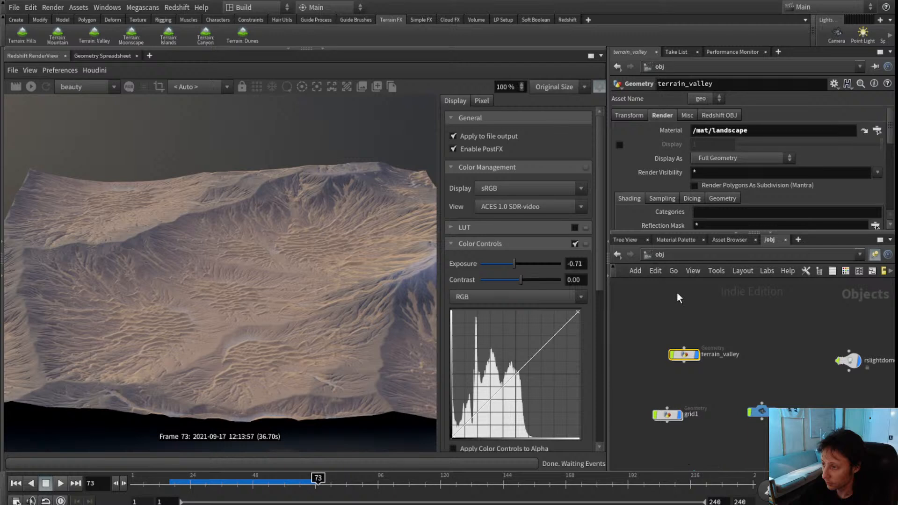
pyautogui.scroll(2, 737, 355)
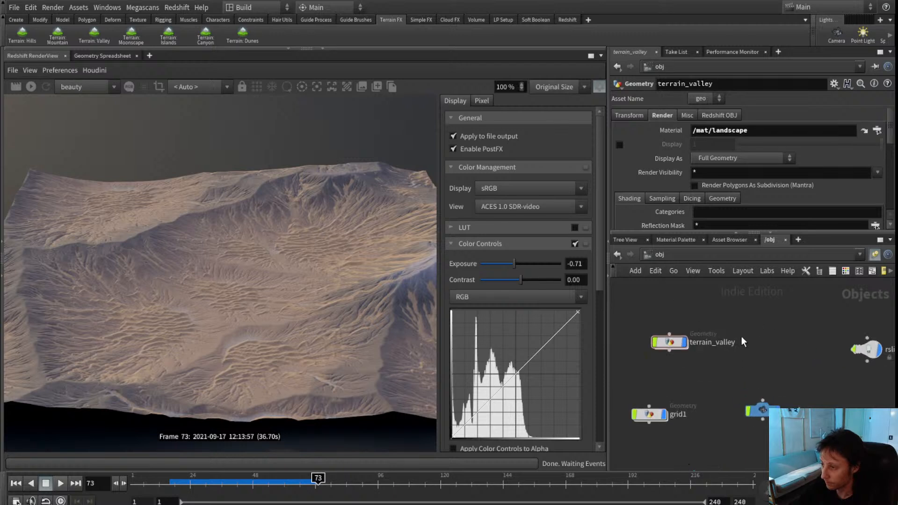
pyautogui.click(739, 296)
pyautogui.moveTo(696, 388); pyautogui.dragTo(698, 459, button='middle')
pyautogui.scroll(4, 729, 391)
pyautogui.scroll(-5, 730, 391)
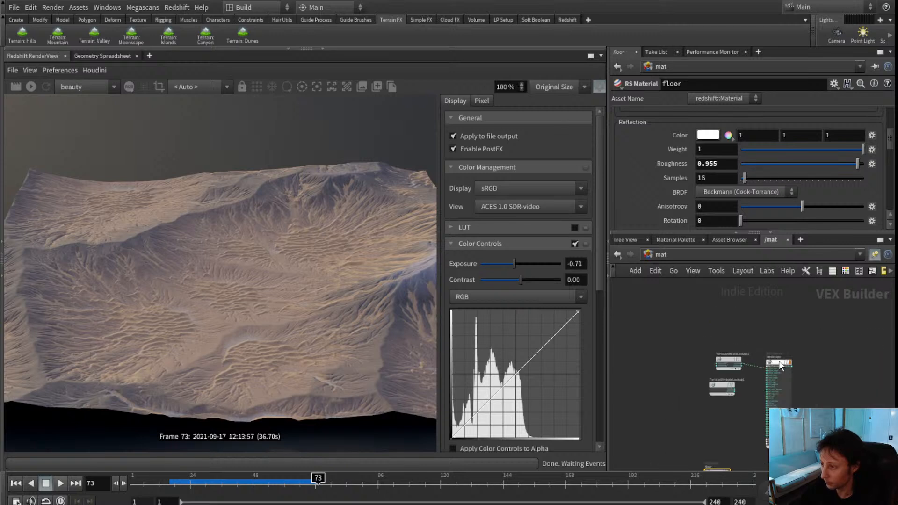
pyautogui.scroll(3, 804, 351)
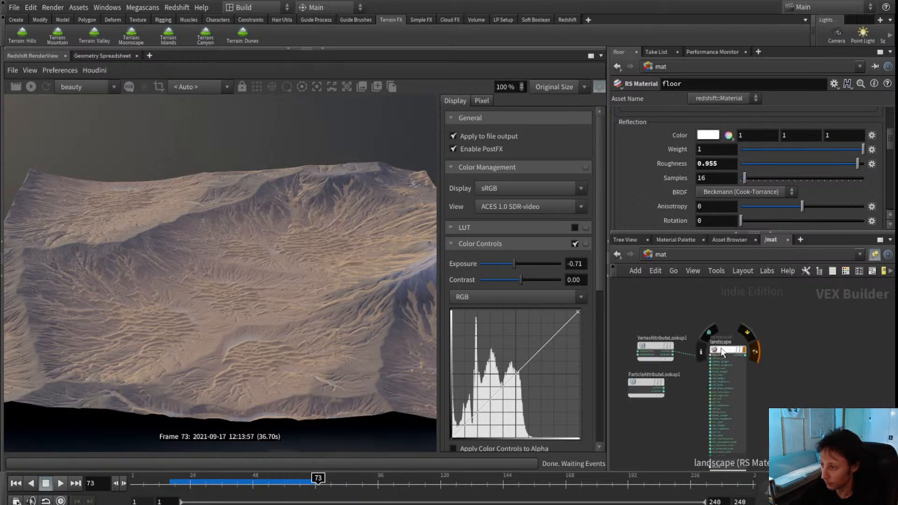
# - Inspect the attribute names of VertexAttributeLookup1 and ParticleAttributeLookup1 beside the landscape material
pyautogui.moveTo(653, 354); pyautogui.dragTo(658, 327)
pyautogui.scroll(4, 684, 319)
pyautogui.moveTo(802, 329); pyautogui.dragTo(794, 355, button='middle')
pyautogui.scroll(-2, 794, 357)
pyautogui.click(709, 358)
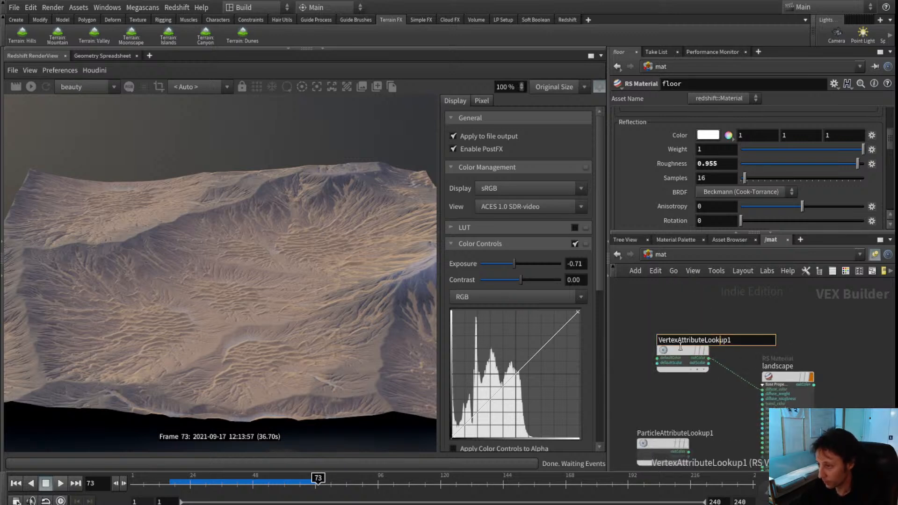
pyautogui.click(685, 360)
pyautogui.moveTo(700, 373); pyautogui.dragTo(706, 349, button='middle')
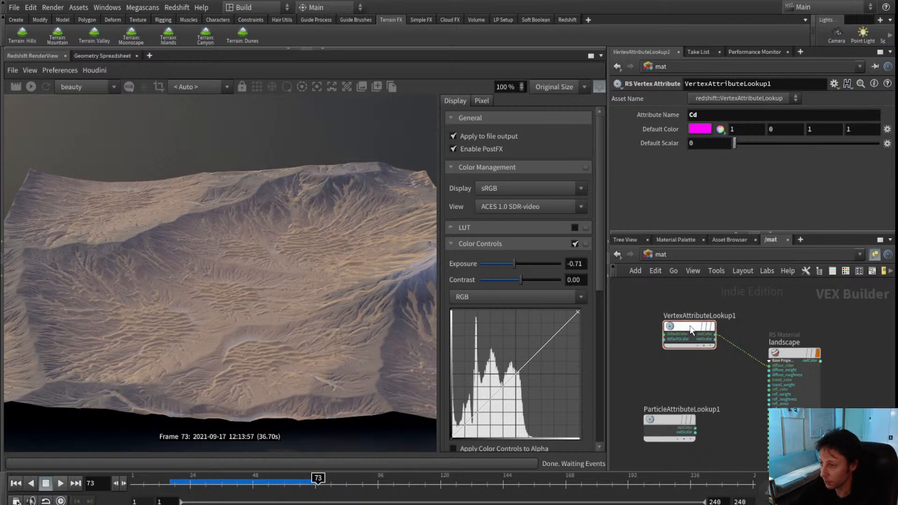
pyautogui.moveTo(652, 395); pyautogui.dragTo(692, 351, button='middle')
pyautogui.moveTo(705, 376); pyautogui.dragTo(711, 357)
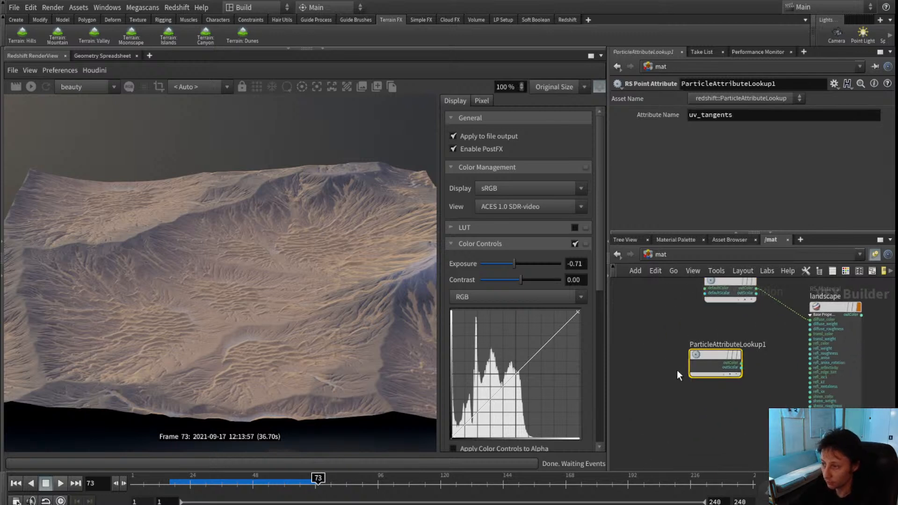
# - Examine the terrain's point attributes in the Geometry Spreadsheet, including the height, sand, sediment and water columns
pyautogui.click(116, 58)
pyautogui.click(136, 87)
pyautogui.click(114, 90)
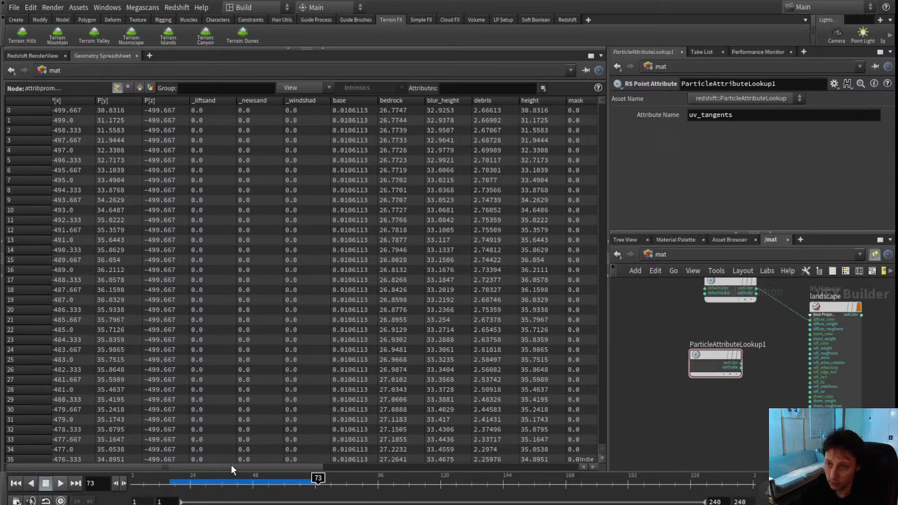
pyautogui.moveTo(220, 466); pyautogui.dragTo(355, 473)
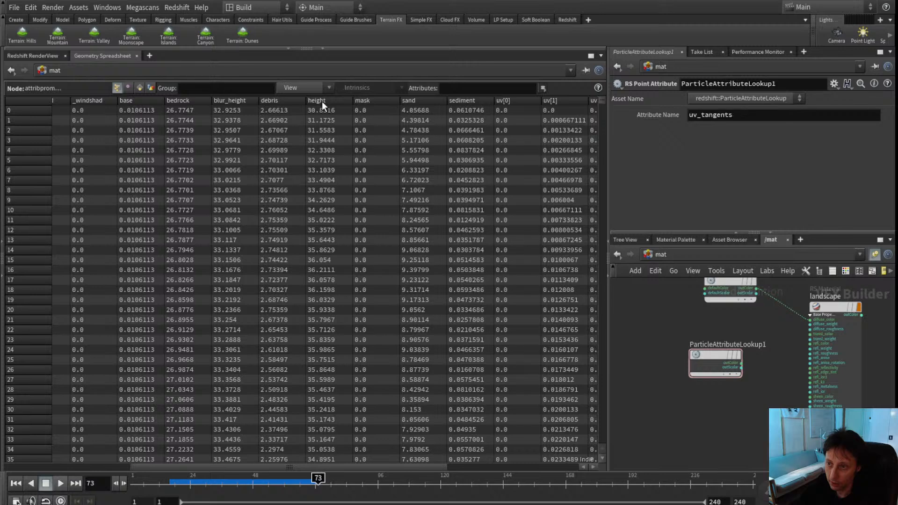
pyautogui.moveTo(287, 463); pyautogui.dragTo(329, 470)
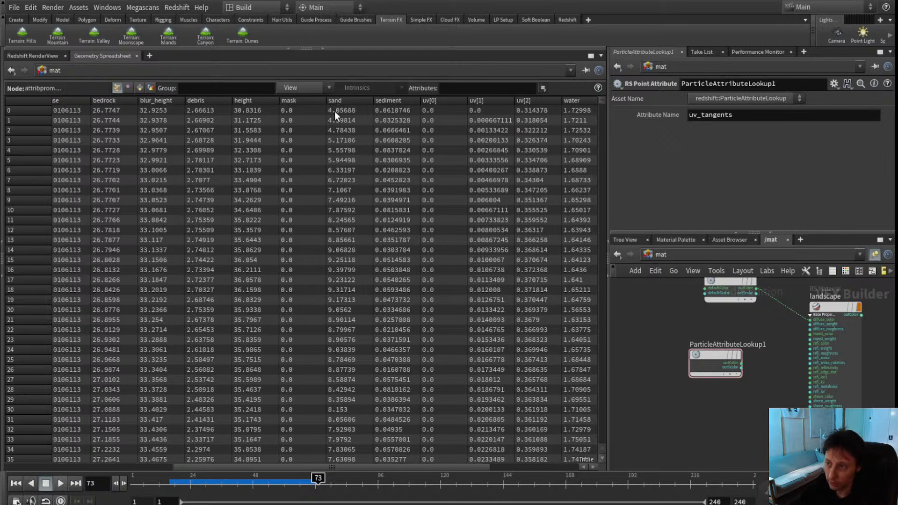
pyautogui.scroll(-5, 772, 398)
pyautogui.scroll(5, 707, 385)
# - Spread out the nodes around the landscape material, placing ParticleAttributeLookup1 below and to the left of it
pyautogui.moveTo(748, 433); pyautogui.dragTo(562, 387, button='middle')
pyautogui.scroll(-1, 562, 387)
pyautogui.scroll(-3, 745, 351)
pyautogui.moveTo(812, 353); pyautogui.dragTo(804, 375, button='middle')
pyautogui.moveTo(804, 382); pyautogui.dragTo(698, 308)
pyautogui.moveTo(742, 324); pyautogui.dragTo(737, 291, button='middle')
pyautogui.click(809, 367)
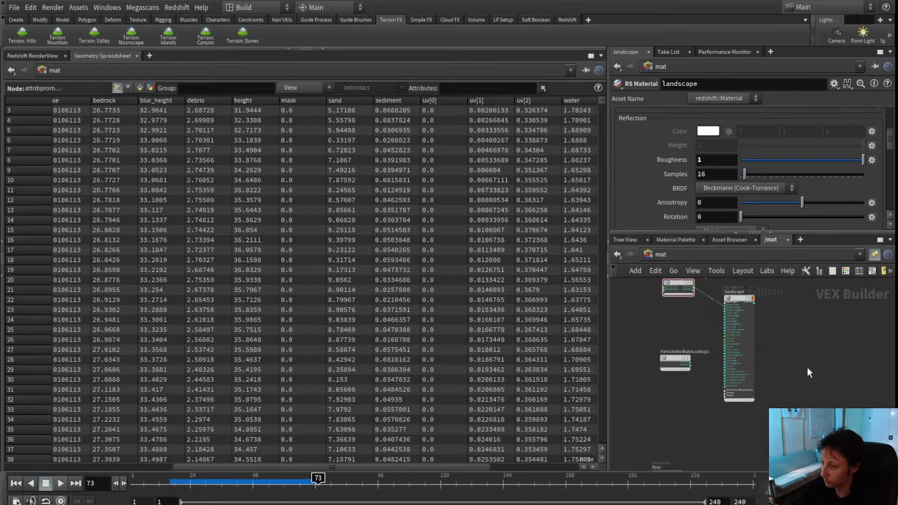
pyautogui.moveTo(673, 366); pyautogui.dragTo(732, 431)
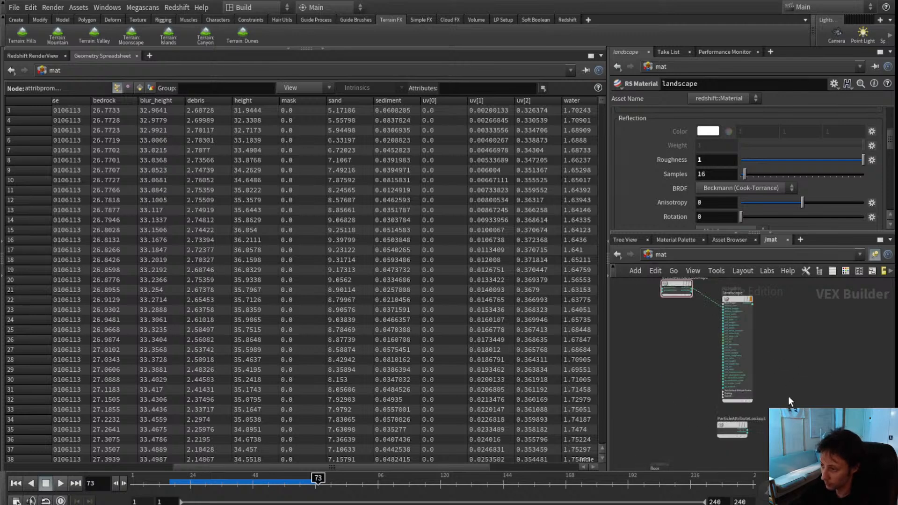
pyautogui.moveTo(787, 394); pyautogui.dragTo(758, 405, button='middle')
pyautogui.moveTo(720, 365); pyautogui.dragTo(756, 352)
pyautogui.scroll(1, 796, 355)
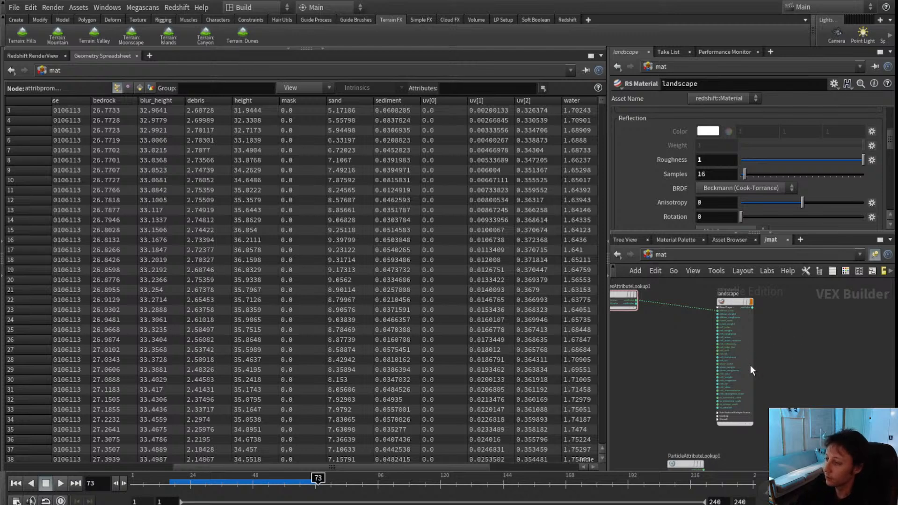
pyautogui.moveTo(744, 427); pyautogui.dragTo(775, 392, button='middle')
pyautogui.moveTo(712, 431); pyautogui.dragTo(686, 407)
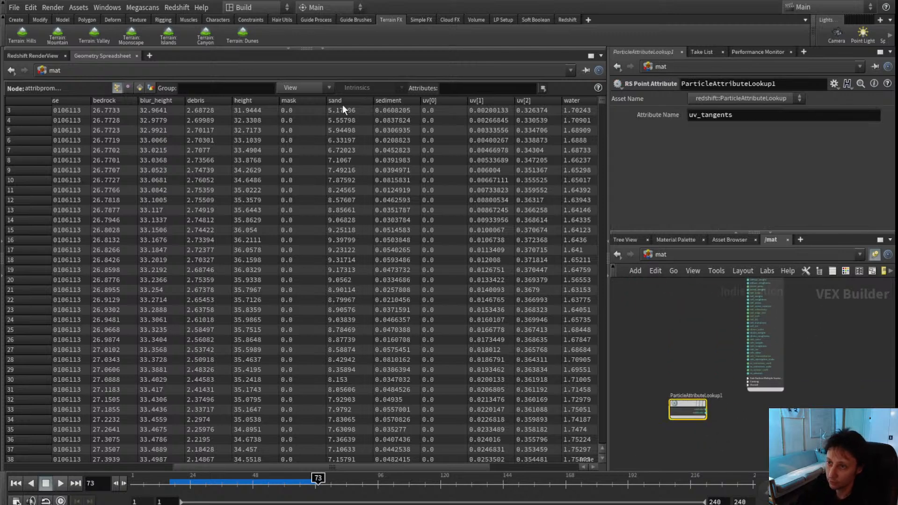
# - Set the attribute name of ParticleAttributeLookup1 to sand
pyautogui.click(753, 116)
pyautogui.doubleClick(753, 117)
pyautogui.write('sand')
pyautogui.press('Return')
pyautogui.scroll(3, 709, 397)
pyautogui.scroll(2, 709, 396)
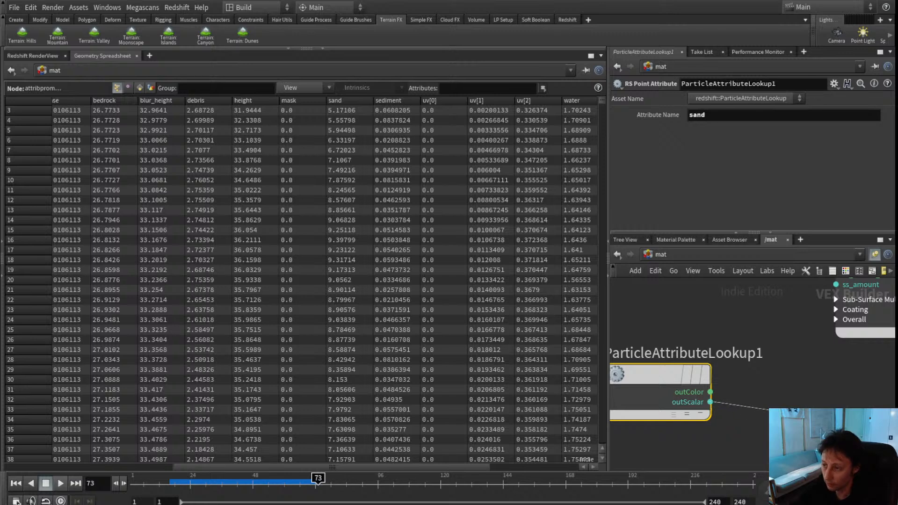
# - Move ParticleAttributeLookup1 up beneath VertexAttributeLookup1, leaving free space before the landscape material
pyautogui.scroll(-5, 786, 407)
pyautogui.moveTo(781, 400); pyautogui.dragTo(779, 427, button='middle')
pyautogui.moveTo(749, 436); pyautogui.dragTo(701, 391)
pyautogui.scroll(3, 705, 331)
pyautogui.scroll(-3, 708, 384)
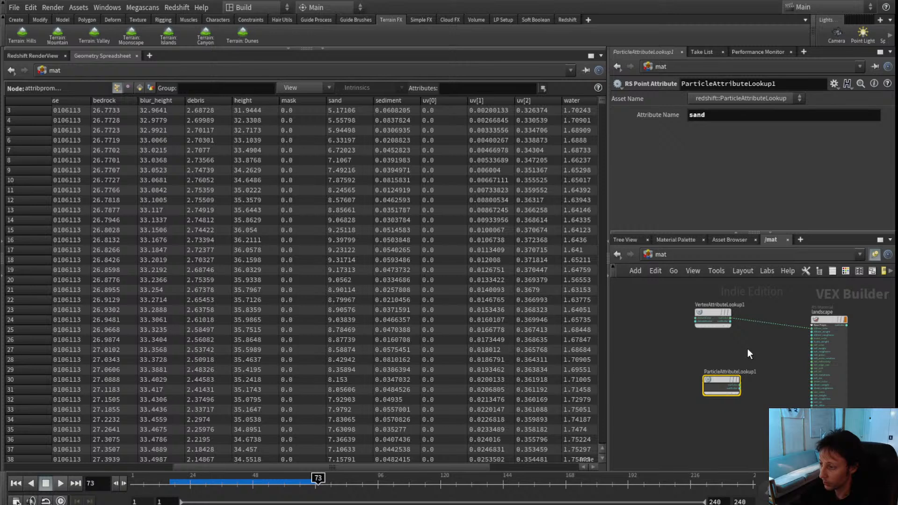
pyautogui.scroll(2, 775, 358)
pyautogui.moveTo(774, 357); pyautogui.dragTo(812, 371, button='middle')
pyautogui.scroll(2, 795, 368)
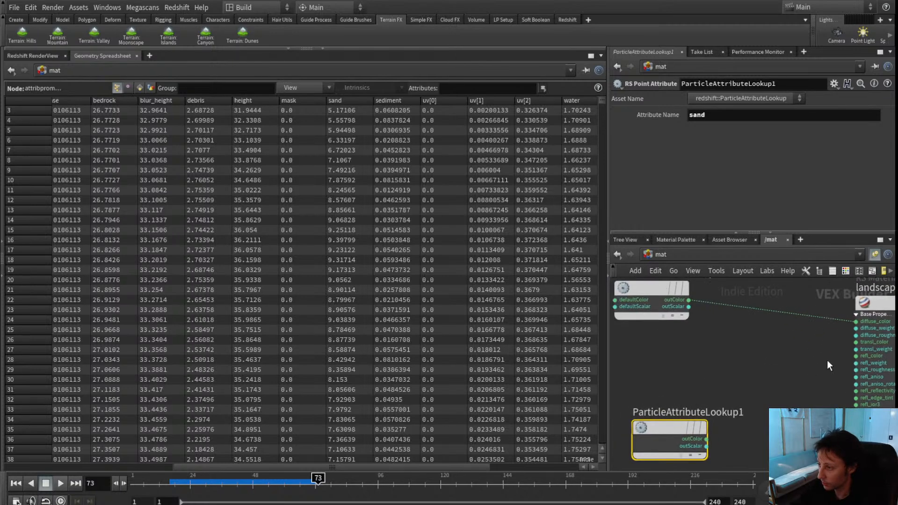
pyautogui.scroll(-2, 825, 363)
pyautogui.scroll(1, 827, 366)
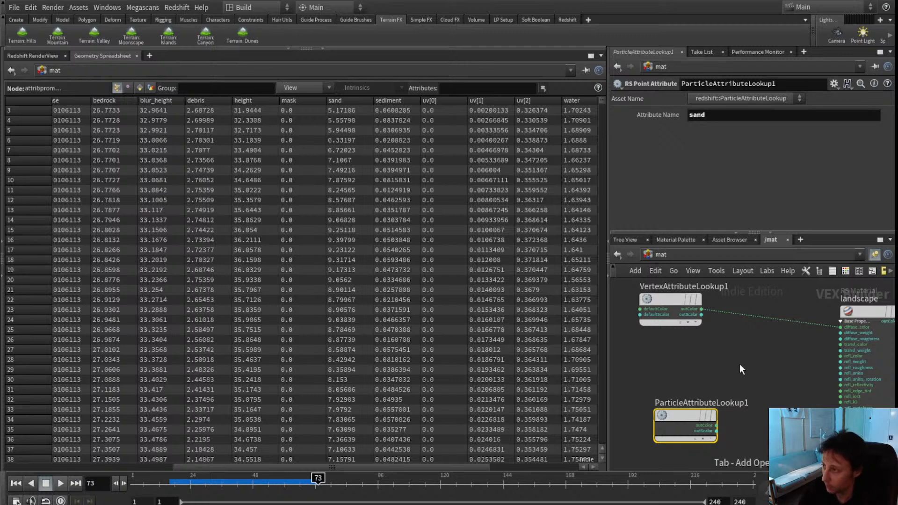
# - Add an RS Mix node and connect the outScalar output of ParticleAttributeLookup1 to its mixAmount input
pyautogui.click(859, 226)
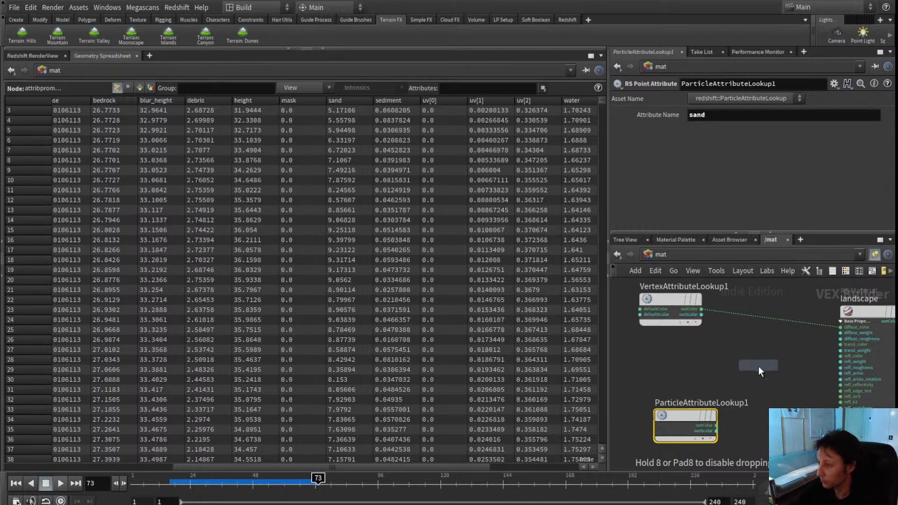
pyautogui.click(756, 375)
pyautogui.scroll(3, 763, 429)
pyautogui.scroll(-2, 752, 431)
pyautogui.scroll(2, 720, 431)
pyautogui.moveTo(715, 428); pyautogui.dragTo(727, 396)
pyautogui.press('Delete')
pyautogui.moveTo(714, 429); pyautogui.dragTo(728, 373)
# - Set Input 1 of RSMathMix1 to -0.29 and move ParticleAttributeLookup1 farther away from it
pyautogui.click(793, 364)
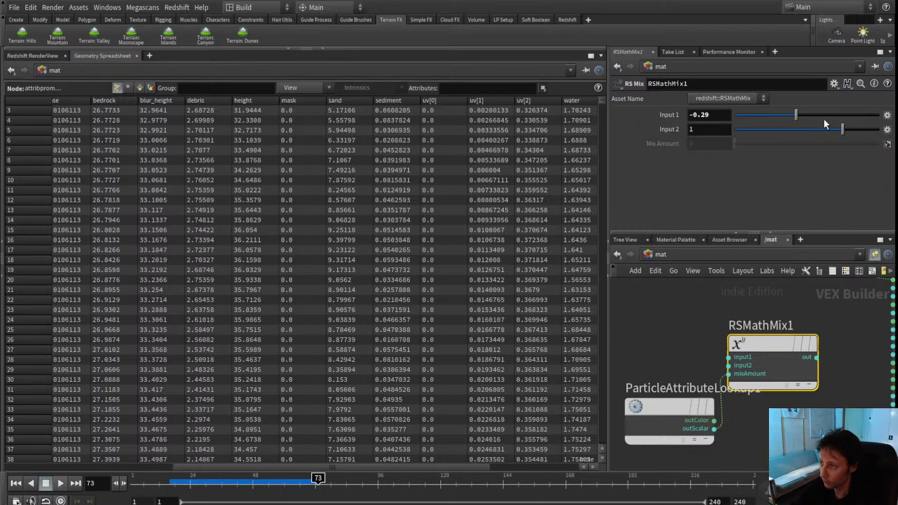
pyautogui.scroll(-2, 673, 371)
pyautogui.moveTo(673, 369); pyautogui.dragTo(796, 363, button='middle')
pyautogui.moveTo(773, 388); pyautogui.dragTo(682, 387)
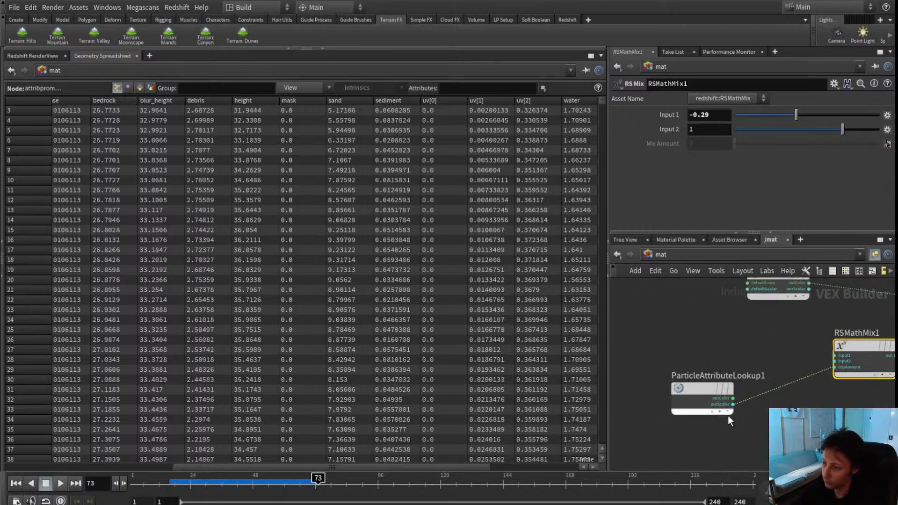
pyautogui.moveTo(733, 404); pyautogui.dragTo(811, 433)
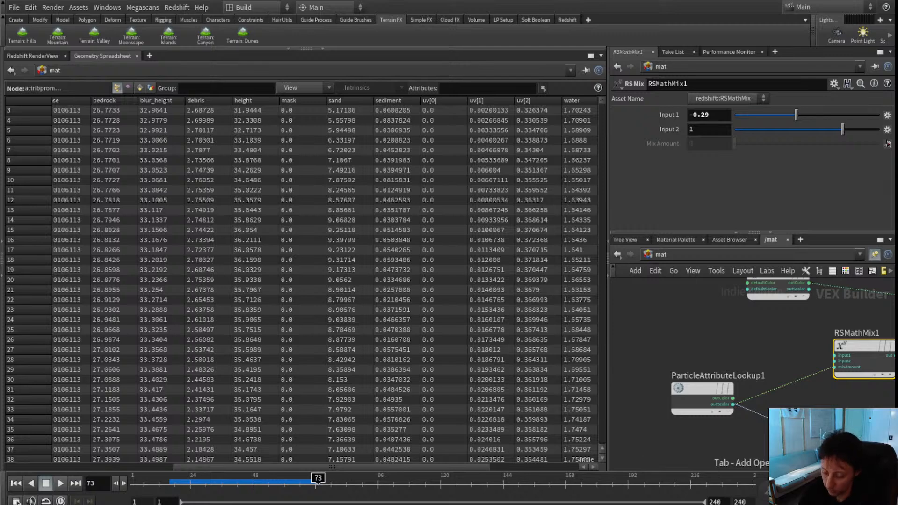
pyautogui.click(842, 419)
pyautogui.moveTo(870, 371); pyautogui.dragTo(755, 366, button='middle')
pyautogui.scroll(-4, 718, 386)
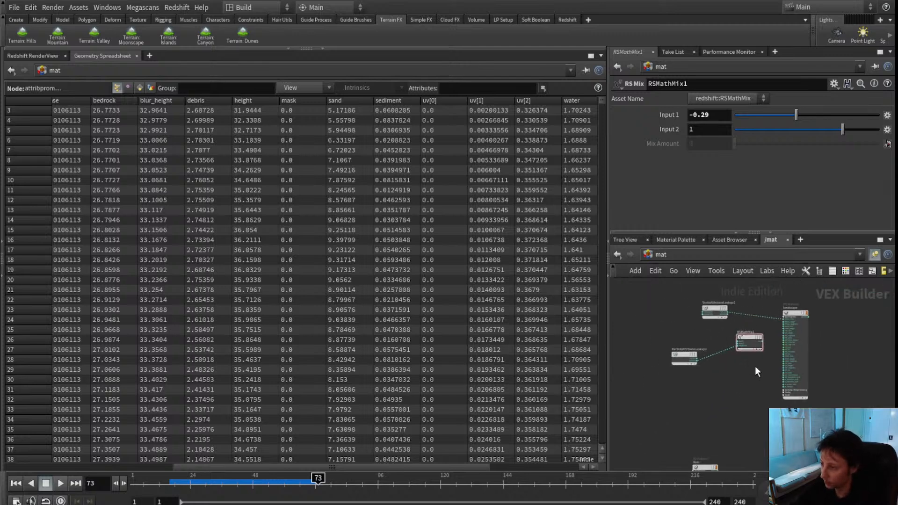
# - Show the Redshift RenderView without its display settings and open the terrain_valley geometry network
pyautogui.click(33, 56)
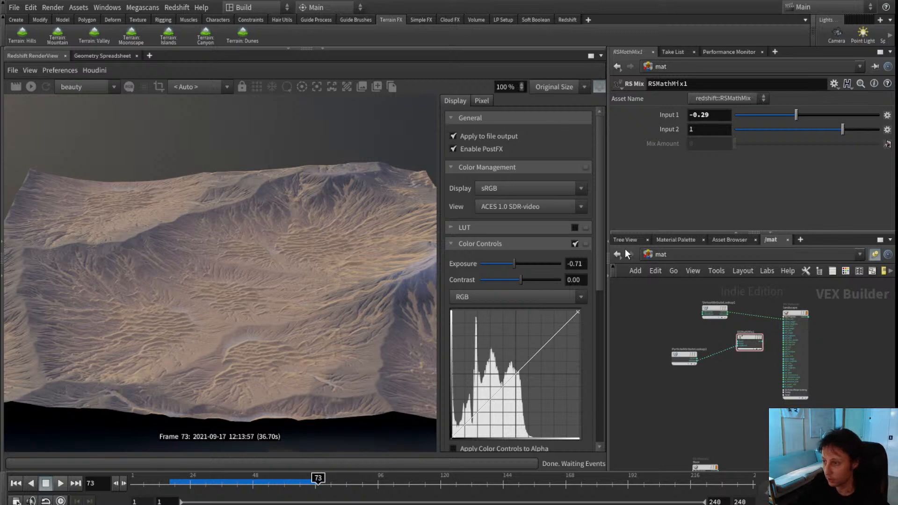
pyautogui.click(696, 312)
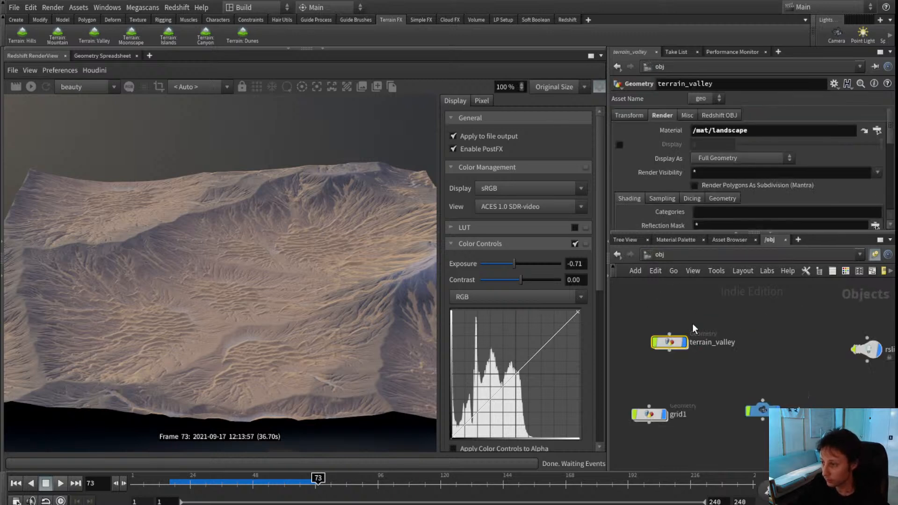
pyautogui.moveTo(726, 354); pyautogui.dragTo(794, 318, button='middle')
pyautogui.doubleClick(738, 307)
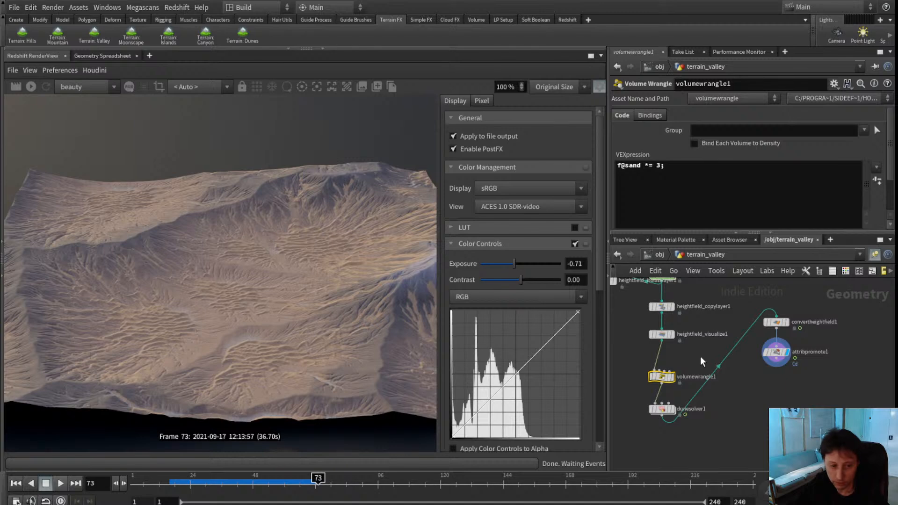
pyautogui.moveTo(770, 400); pyautogui.dragTo(783, 362, button='middle')
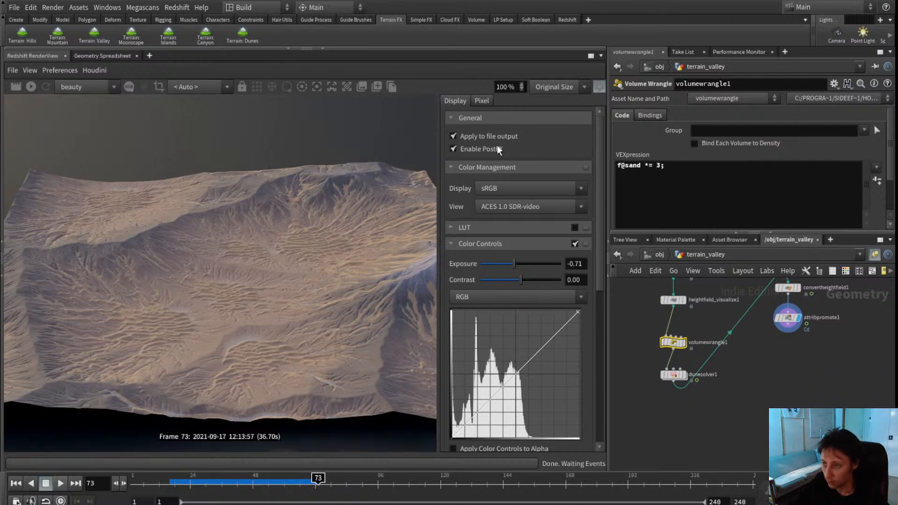
pyautogui.click(599, 87)
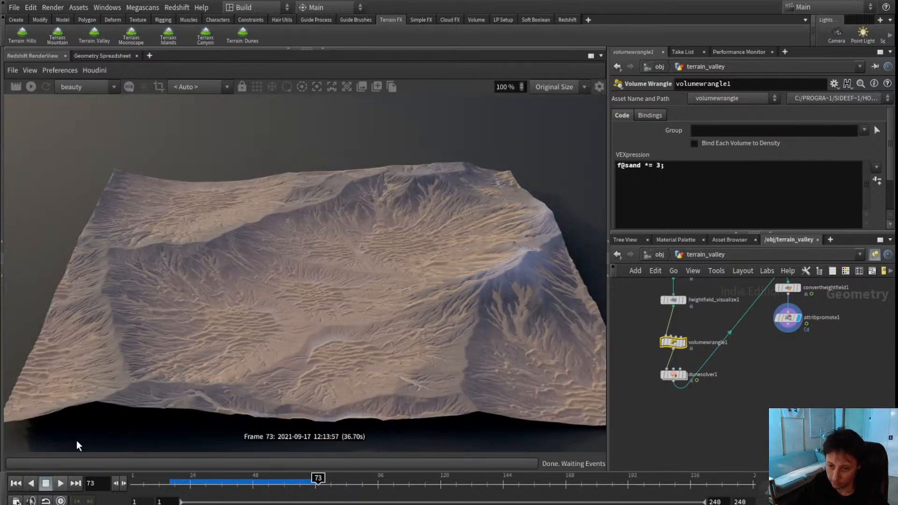
# - Look over the terrain_valley node chain from the erosion nodes down to dunesolver1 and attribpromote1
pyautogui.click(743, 364)
pyautogui.moveTo(743, 364); pyautogui.dragTo(743, 387, button='middle')
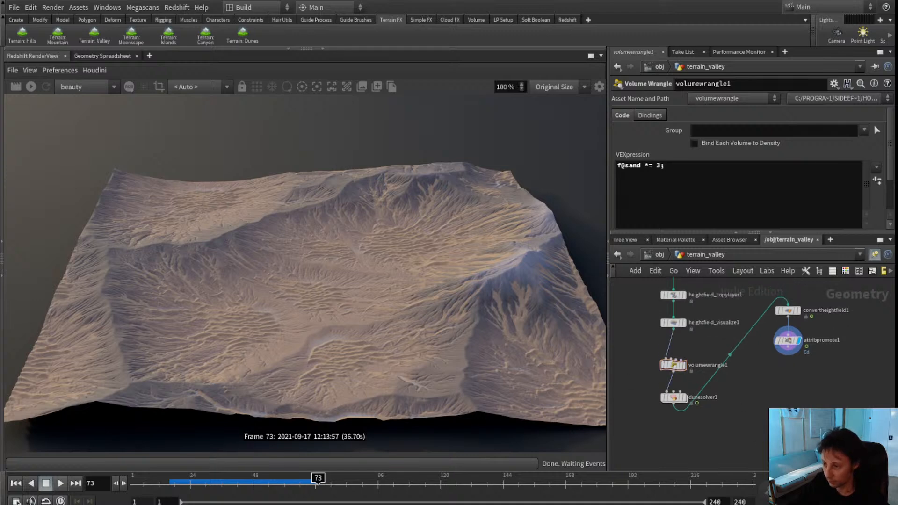
pyautogui.moveTo(740, 329); pyautogui.dragTo(722, 378, button='middle')
pyautogui.scroll(-3, 726, 339)
pyautogui.moveTo(678, 324); pyautogui.dragTo(728, 340, button='middle')
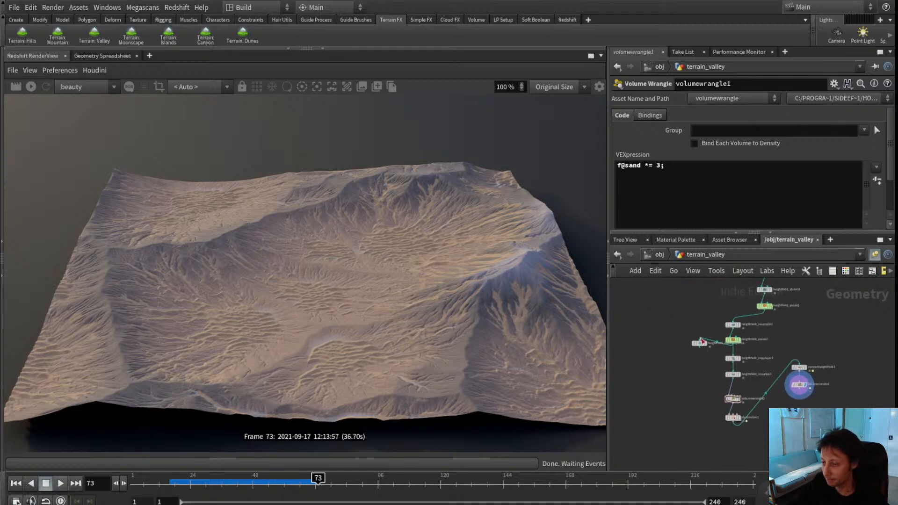
pyautogui.scroll(2, 694, 337)
pyautogui.moveTo(709, 411); pyautogui.dragTo(638, 332, button='middle')
pyautogui.scroll(2, 768, 372)
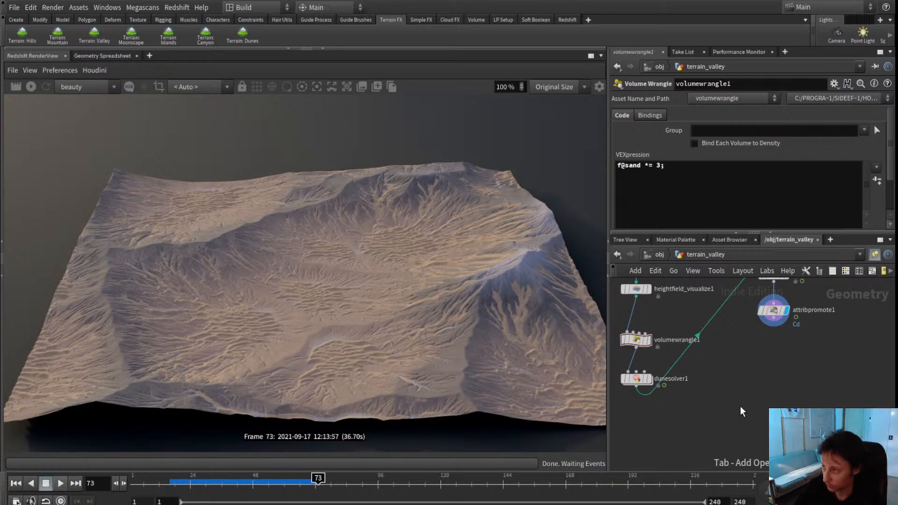
# - Add a PolyExtrude node beneath attribpromote1 and connect it to the attribpromote1 output
pyautogui.click(834, 334)
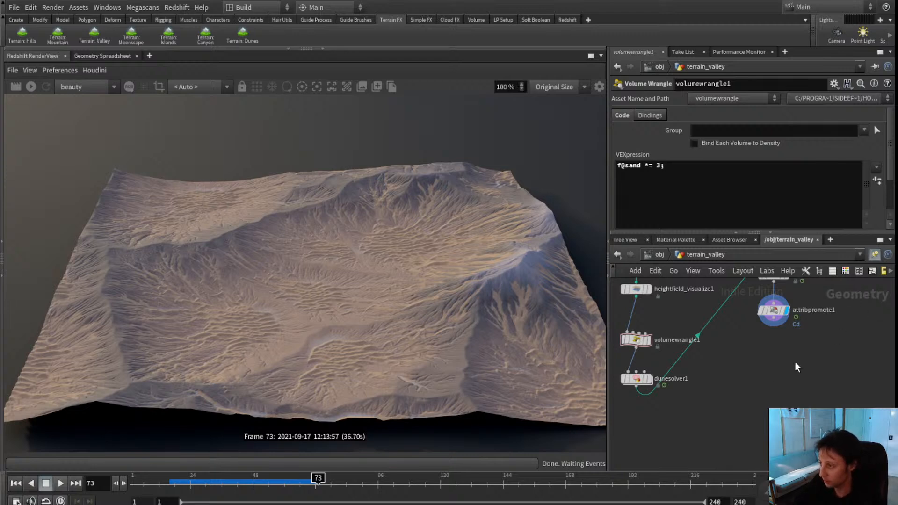
pyautogui.scroll(5, 768, 376)
pyautogui.scroll(-4, 774, 378)
pyautogui.moveTo(773, 378); pyautogui.dragTo(830, 469, button='middle')
pyautogui.scroll(-4, 766, 393)
pyautogui.moveTo(731, 317); pyautogui.dragTo(819, 441)
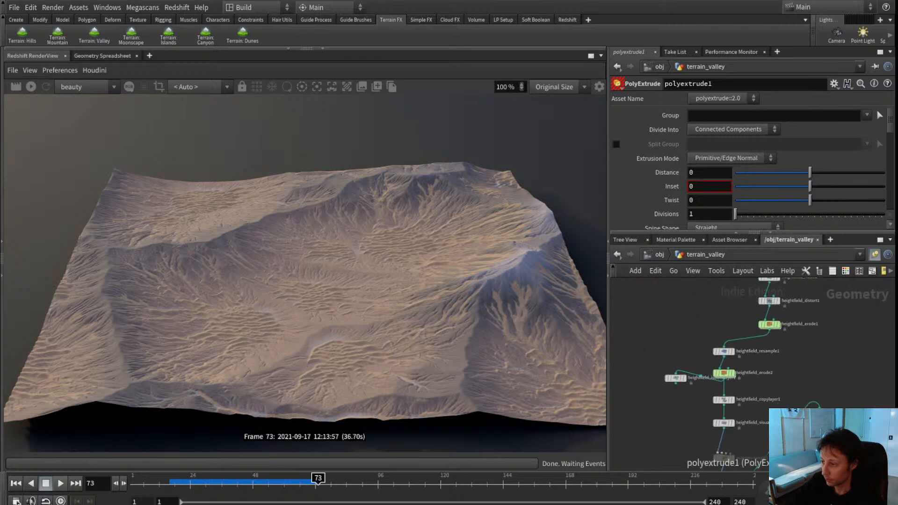
pyautogui.moveTo(818, 440); pyautogui.dragTo(787, 366, button='middle')
pyautogui.scroll(4, 788, 365)
pyautogui.moveTo(787, 360)
pyautogui.mouseDown()
pyautogui.moveTo(781, 424)
pyautogui.moveTo(775, 416)
pyautogui.mouseUp()
pyautogui.moveTo(721, 420); pyautogui.dragTo(759, 357, button='middle')
pyautogui.moveTo(824, 364); pyautogui.dragTo(824, 388)
pyautogui.click(824, 388)
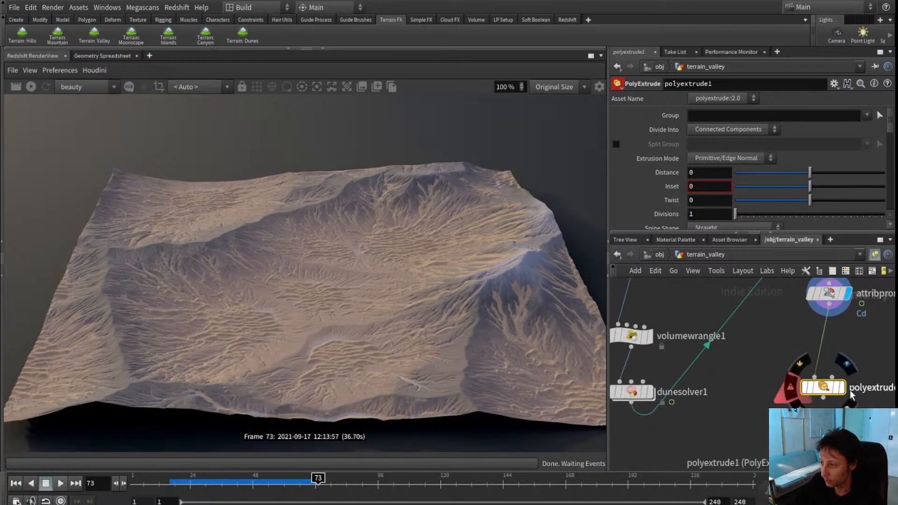
# - Show the Scene View in place of the Redshift RenderView and display polyextrude1, placed directly beneath attribpromote1
pyautogui.click(313, 48)
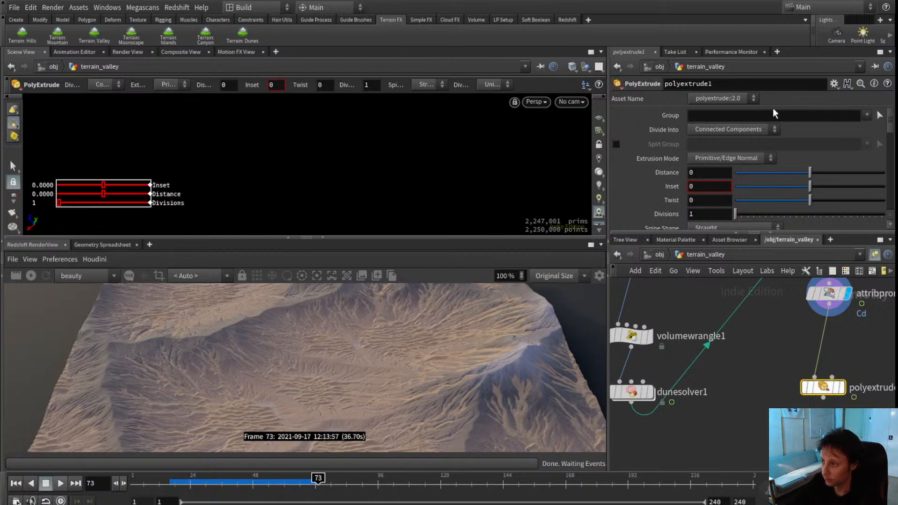
pyautogui.scroll(-2, 702, 219)
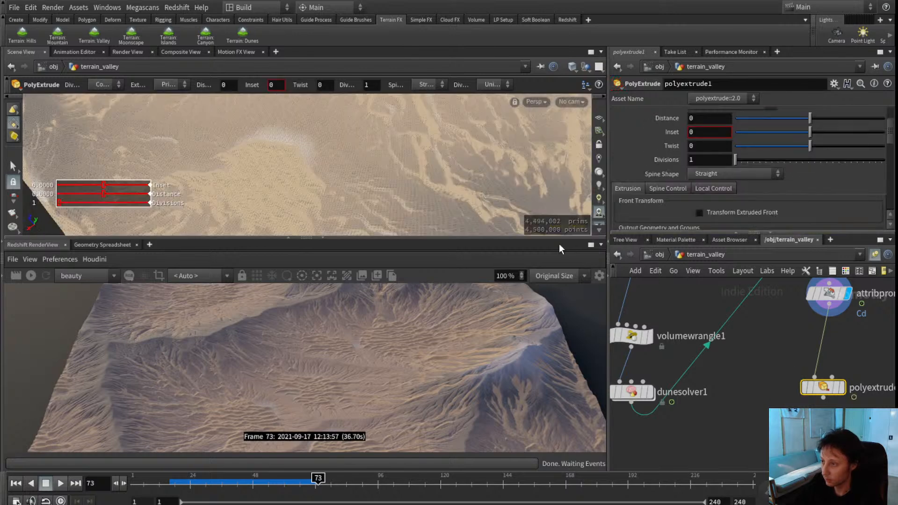
pyautogui.click(324, 238)
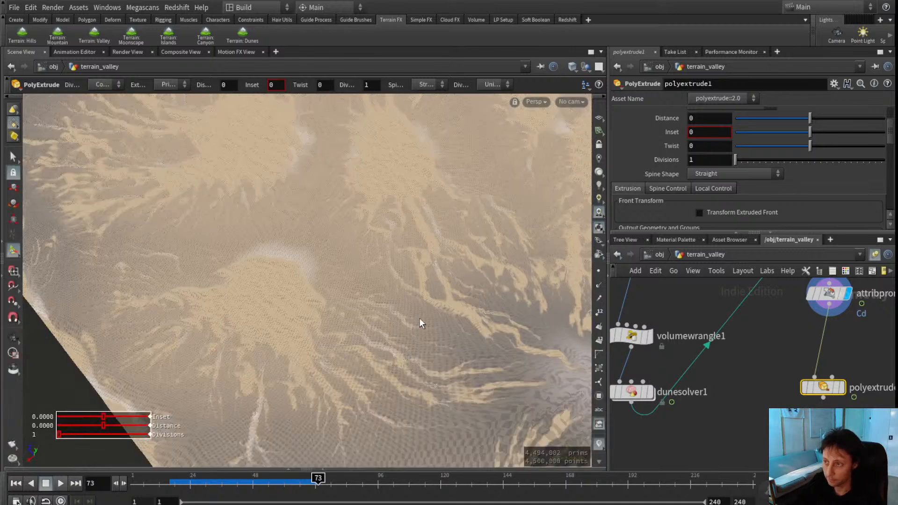
pyautogui.press('Escape')
pyautogui.moveTo(401, 325); pyautogui.dragTo(311, 386)
pyautogui.press('Return')
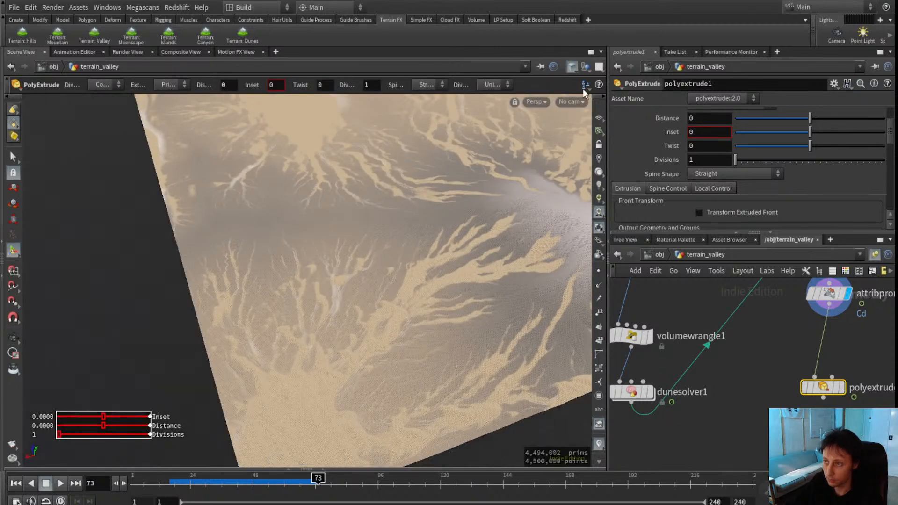
pyautogui.press('Escape')
pyautogui.moveTo(361, 390); pyautogui.dragTo(343, 363)
pyautogui.press('Return')
pyautogui.click(842, 388)
pyautogui.moveTo(816, 389); pyautogui.dragTo(823, 366)
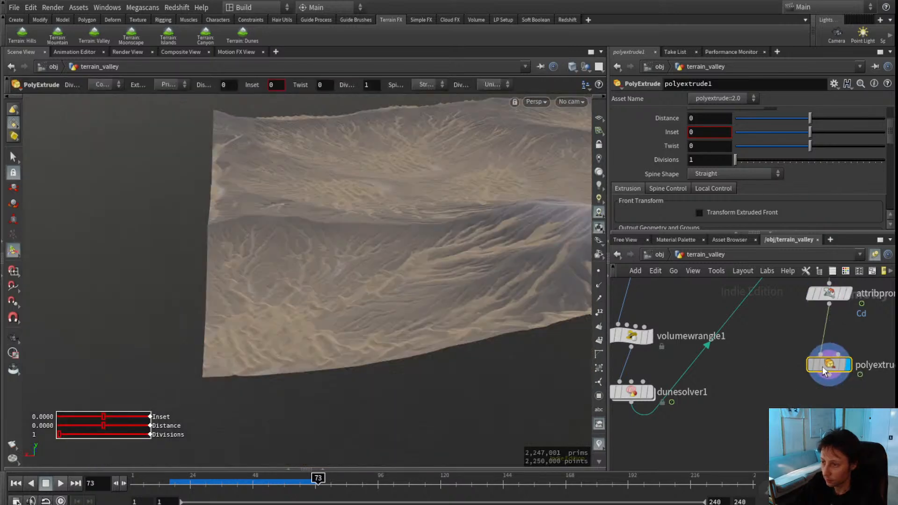
# - Enable Transform Extruded Front on polyextrude1, set its transform space to Global and its Y scale to 0
pyautogui.scroll(-2, 652, 175)
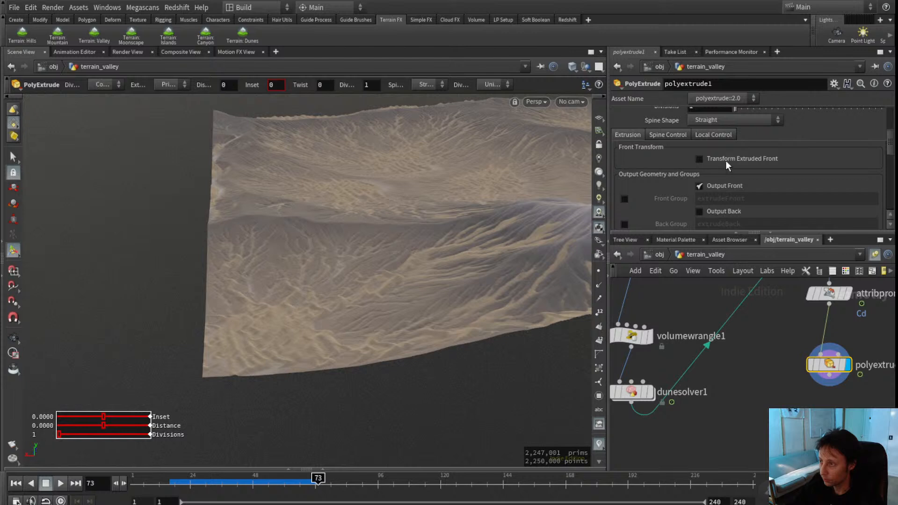
pyautogui.click(733, 158)
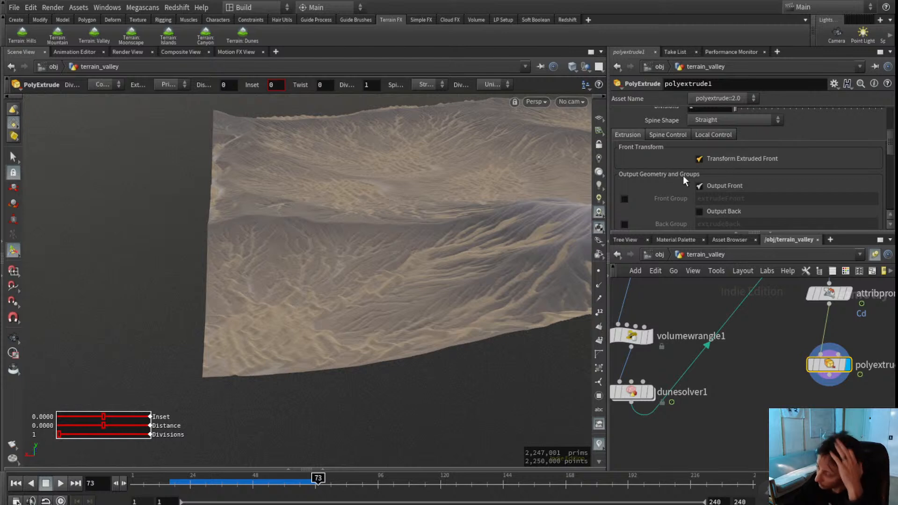
pyautogui.scroll(-2, 658, 177)
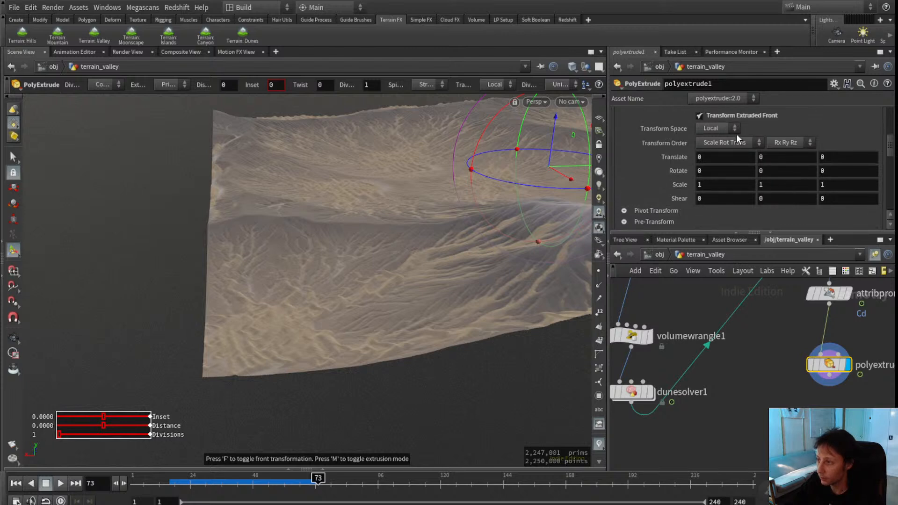
pyautogui.click(778, 184)
pyautogui.press('Return')
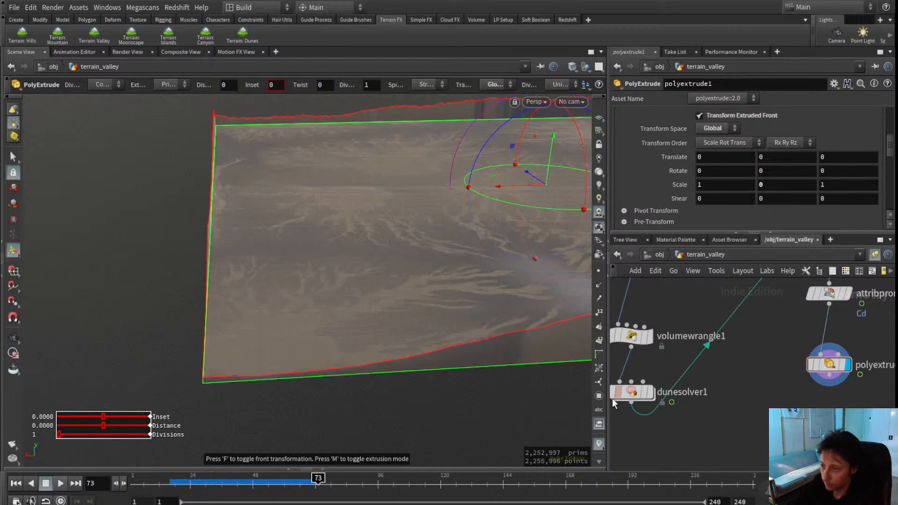
# - Hide the other objects in the viewport and view the flattened extrusion from a corner of the terrain
pyautogui.press('Escape')
pyautogui.moveTo(330, 286); pyautogui.dragTo(314, 343)
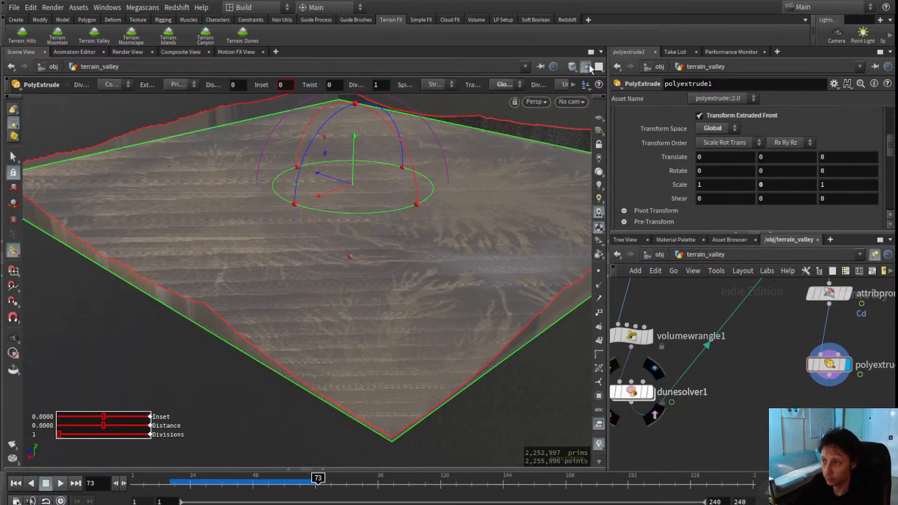
pyautogui.click(586, 66)
pyautogui.moveTo(443, 311)
pyautogui.keyDown('alt'); pyautogui.mouseDown()
pyautogui.moveTo(421, 289)
pyautogui.moveTo(443, 309)
pyautogui.mouseUp(); pyautogui.keyUp('alt')
# - Turn off Output Front, turn on Output Back and enable the extrudeSide side group on polyextrude1, checking the terrain's walls
pyautogui.scroll(-5, 667, 190)
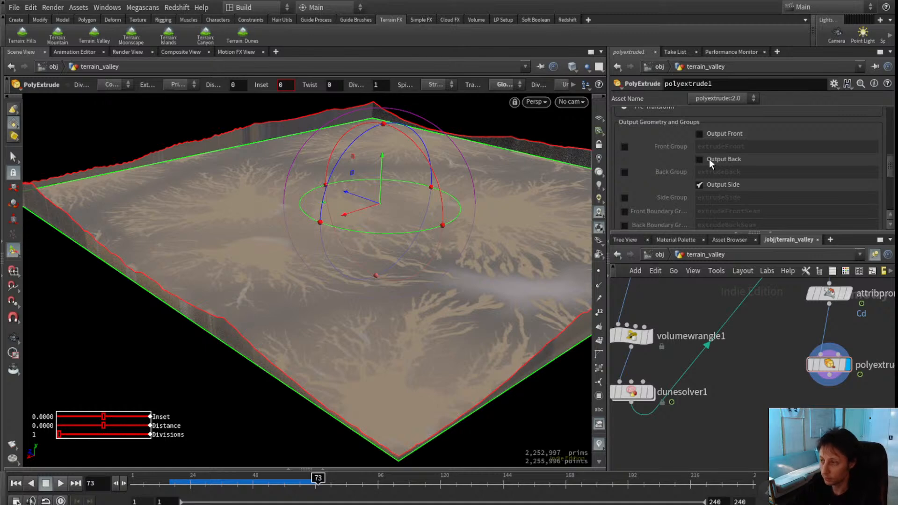
pyautogui.click(709, 159)
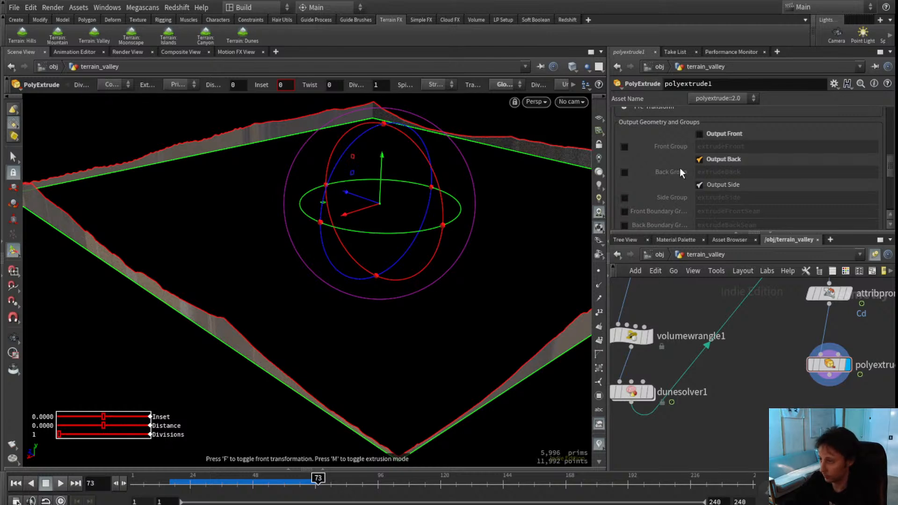
pyautogui.click(625, 197)
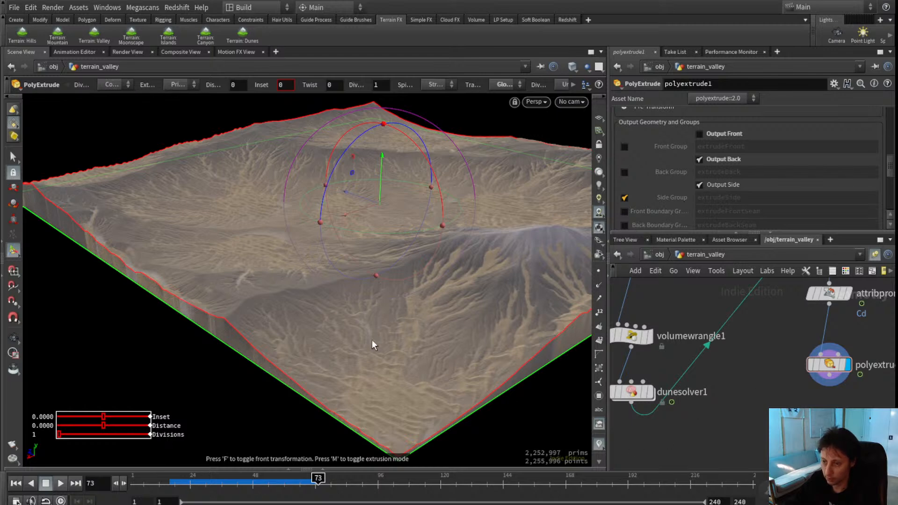
pyautogui.moveTo(194, 324)
pyautogui.keyDown('alt'); pyautogui.mouseDown()
pyautogui.moveTo(208, 299)
pyautogui.moveTo(205, 324)
pyautogui.mouseUp(); pyautogui.keyUp('alt')
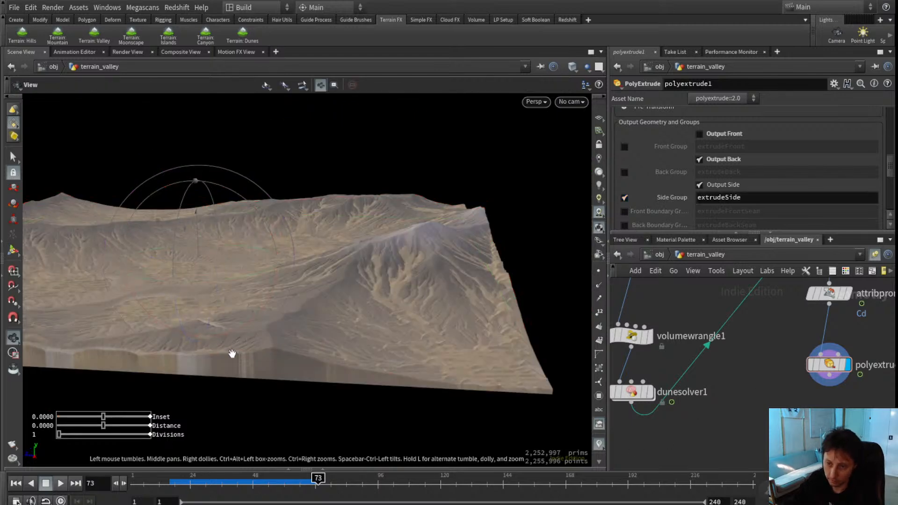
pyautogui.keyDown('alt'); pyautogui.moveTo(237, 349); pyautogui.dragTo(472, 352, button='middle'); pyautogui.keyUp('alt')
pyautogui.keyDown('alt'); pyautogui.moveTo(472, 352); pyautogui.dragTo(401, 381); pyautogui.keyUp('alt')
pyautogui.keyDown('alt'); pyautogui.moveTo(400, 380); pyautogui.dragTo(234, 355, button='right'); pyautogui.keyUp('alt')
pyautogui.keyDown('alt'); pyautogui.moveTo(234, 355); pyautogui.dragTo(294, 369); pyautogui.keyUp('alt')
# - Add a Color node beneath polyextrude1, connect it to the polyextrude1 output and display it
pyautogui.moveTo(766, 395); pyautogui.dragTo(717, 400, button='middle')
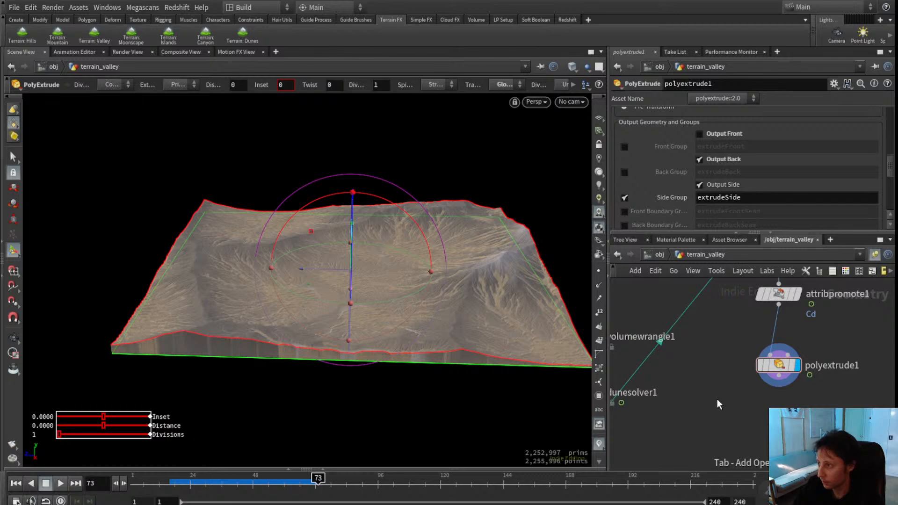
pyautogui.press('Tab')
pyautogui.click(717, 400)
pyautogui.moveTo(718, 401); pyautogui.dragTo(759, 412)
pyautogui.moveTo(779, 376); pyautogui.dragTo(758, 401)
pyautogui.click(776, 410)
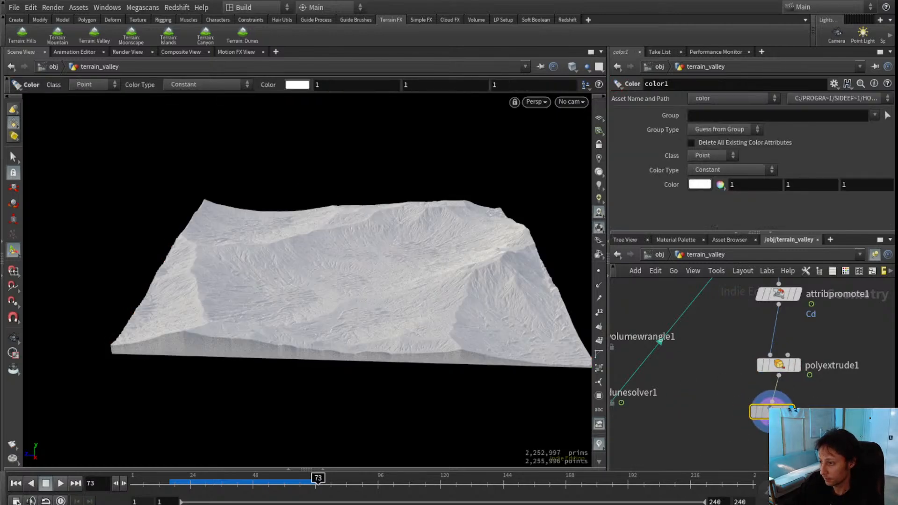
# - Set color1 to a dark grey of 0.047 with class Vertex and limit it to the extrudeSide group
pyautogui.moveTo(727, 251); pyautogui.dragTo(718, 252)
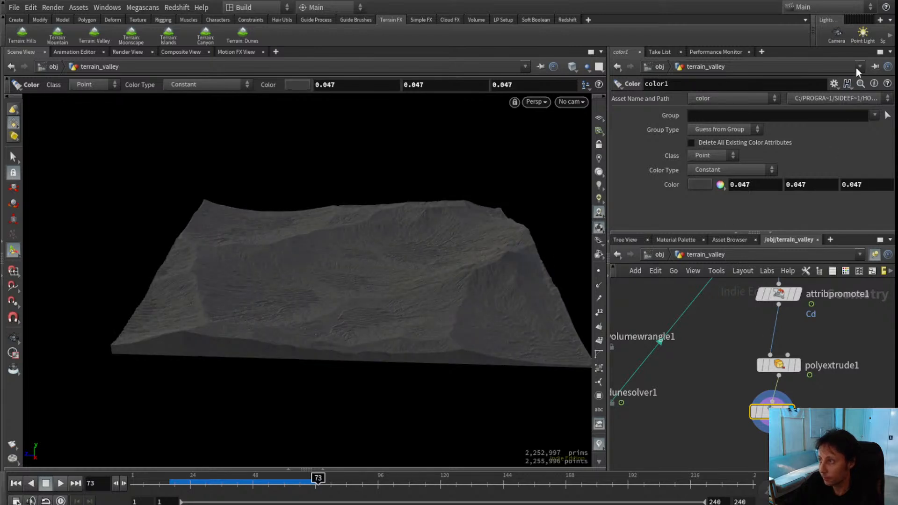
pyautogui.click(710, 205)
pyautogui.click(715, 393)
pyautogui.moveTo(717, 393); pyautogui.dragTo(713, 422, button='middle')
pyautogui.moveTo(773, 439); pyautogui.dragTo(778, 437)
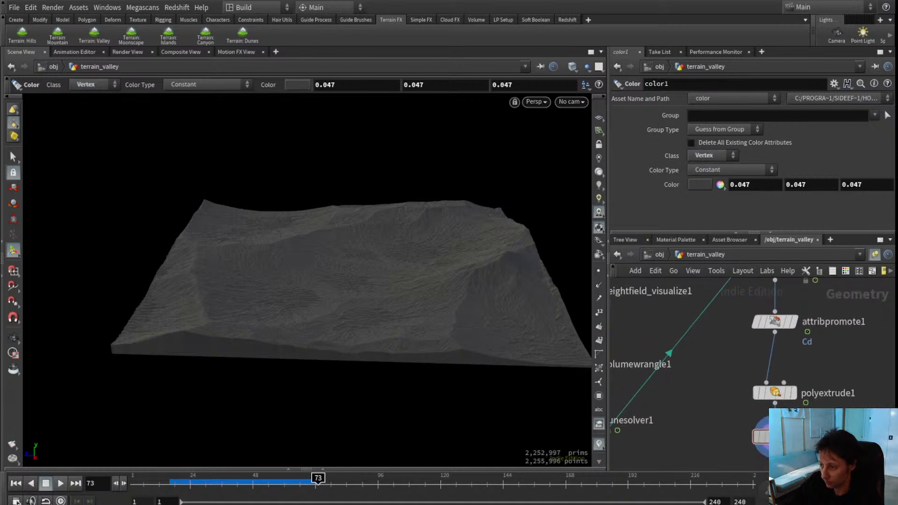
pyautogui.click(761, 436)
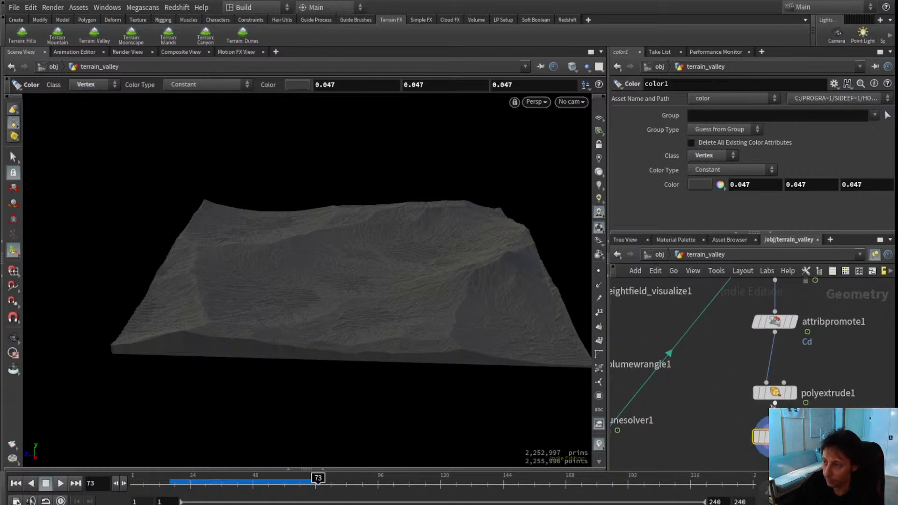
pyautogui.click(884, 127)
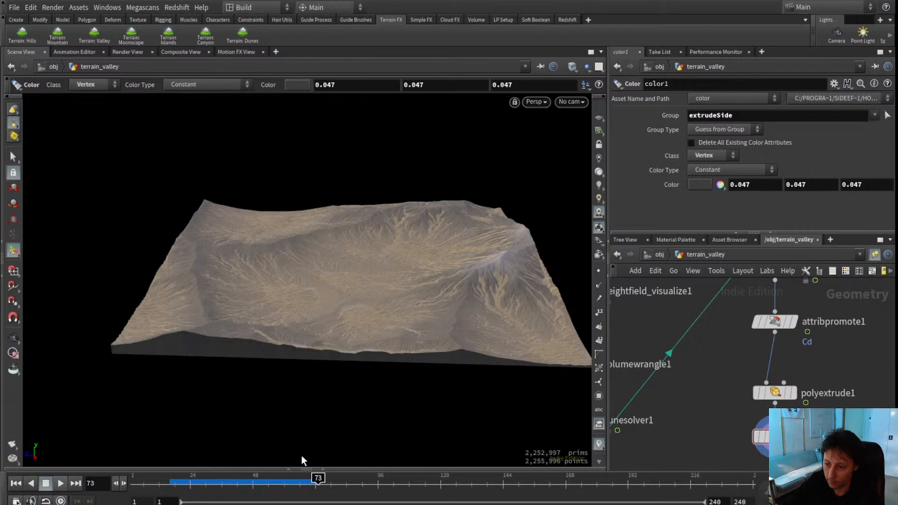
# - Hide the Scene View, start the interactive Redshift render and view it briefly at full window size
pyautogui.click(323, 469)
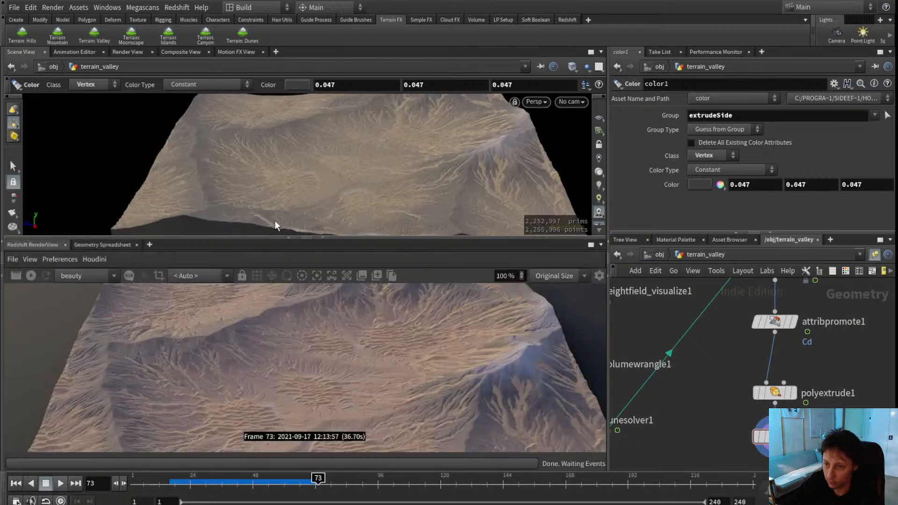
pyautogui.click(289, 237)
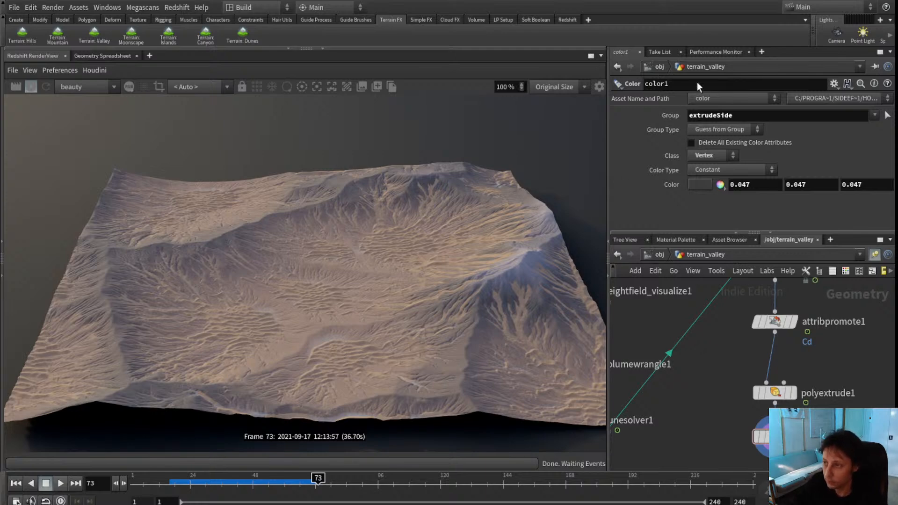
pyautogui.click(589, 56)
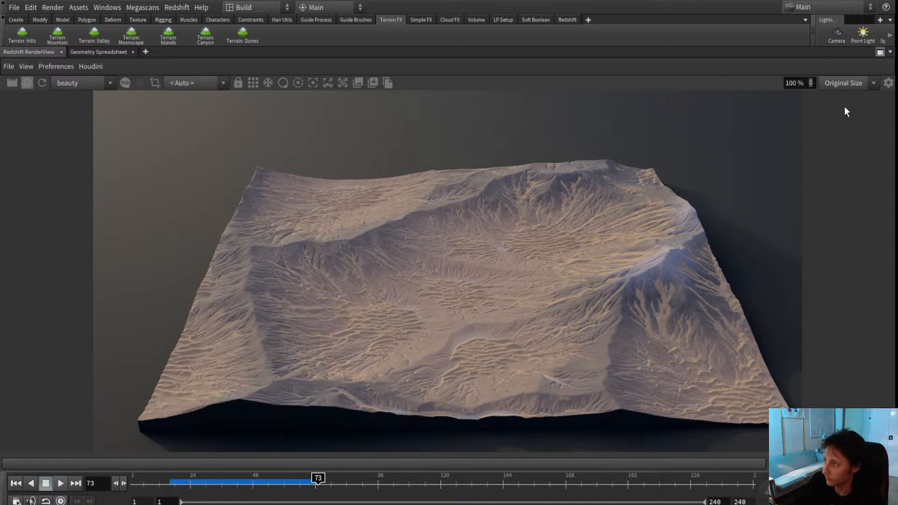
pyautogui.click(879, 51)
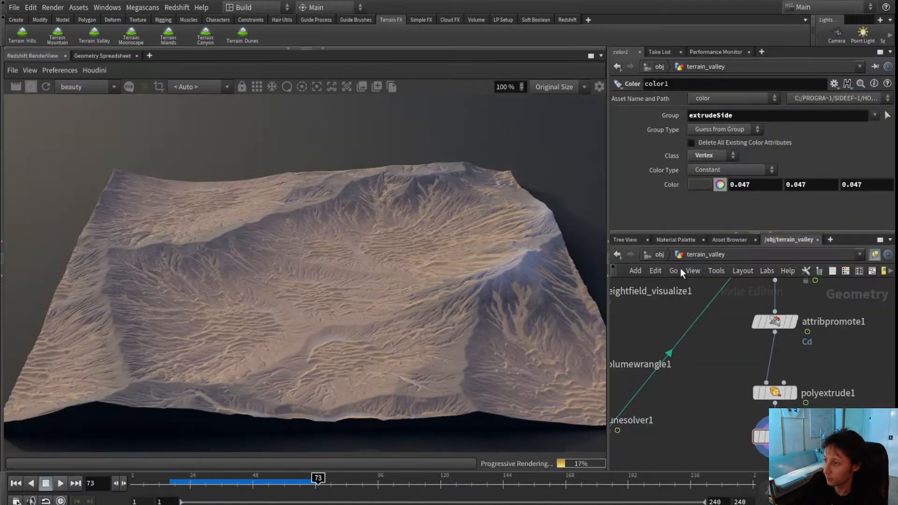
# - Examine the terrain_valley, grid1 and cam1 objects at the obj level and return to the terrain_valley node chain
pyautogui.click(655, 258)
pyautogui.scroll(-3, 719, 311)
pyautogui.moveTo(706, 324); pyautogui.dragTo(690, 398, button='middle')
pyautogui.moveTo(804, 359)
pyautogui.mouseDown(button='middle')
pyautogui.moveTo(760, 351)
pyautogui.moveTo(763, 344)
pyautogui.mouseUp(button='middle')
pyautogui.moveTo(728, 383); pyautogui.dragTo(791, 466)
pyautogui.moveTo(731, 363); pyautogui.dragTo(758, 335, button='middle')
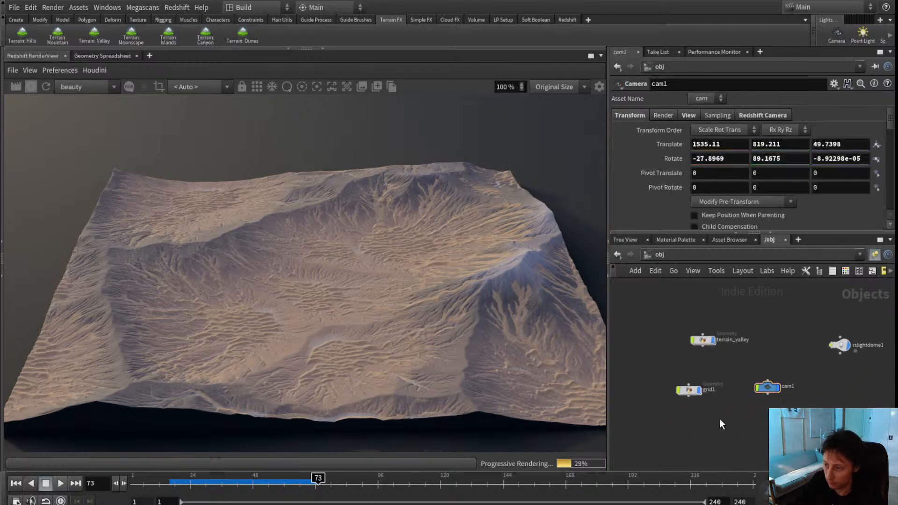
pyautogui.scroll(3, 709, 381)
pyautogui.moveTo(713, 342); pyautogui.dragTo(713, 369, button='middle')
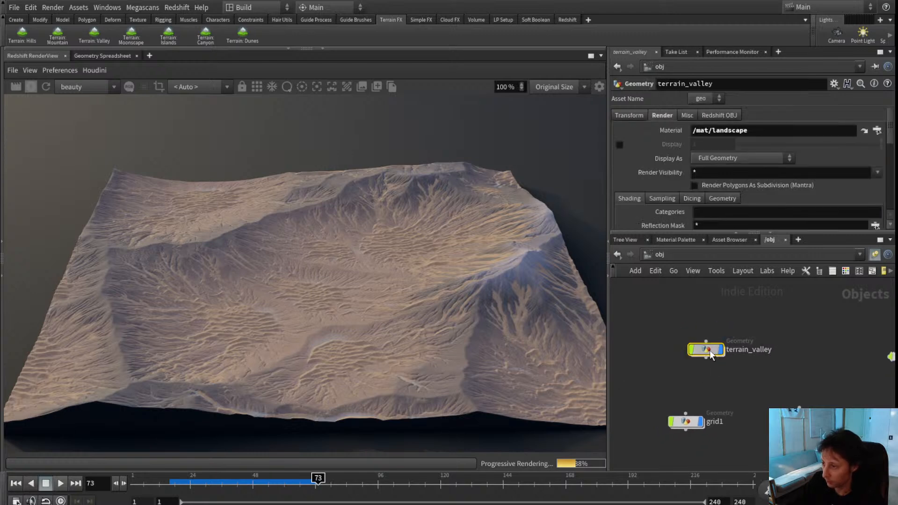
pyautogui.doubleClick(707, 349)
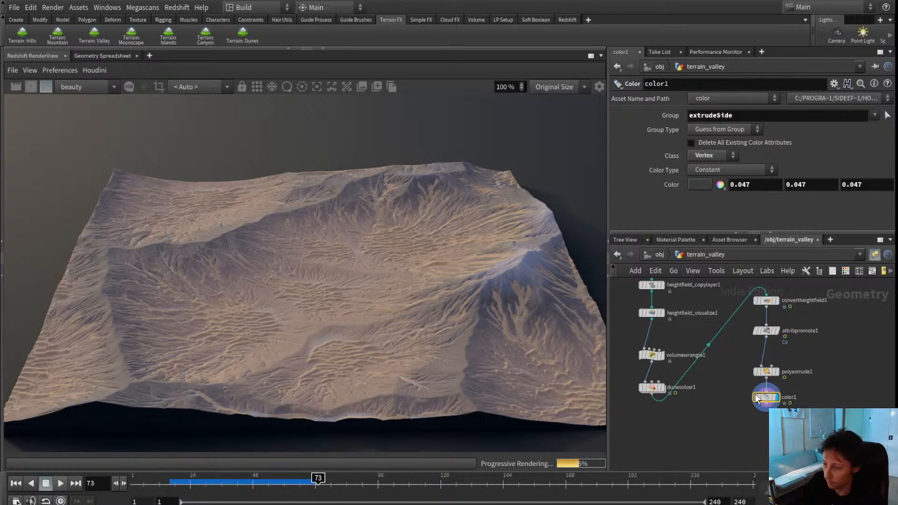
pyautogui.scroll(3, 754, 397)
pyautogui.scroll(-2, 691, 352)
pyautogui.moveTo(694, 350); pyautogui.dragTo(739, 392, button='middle')
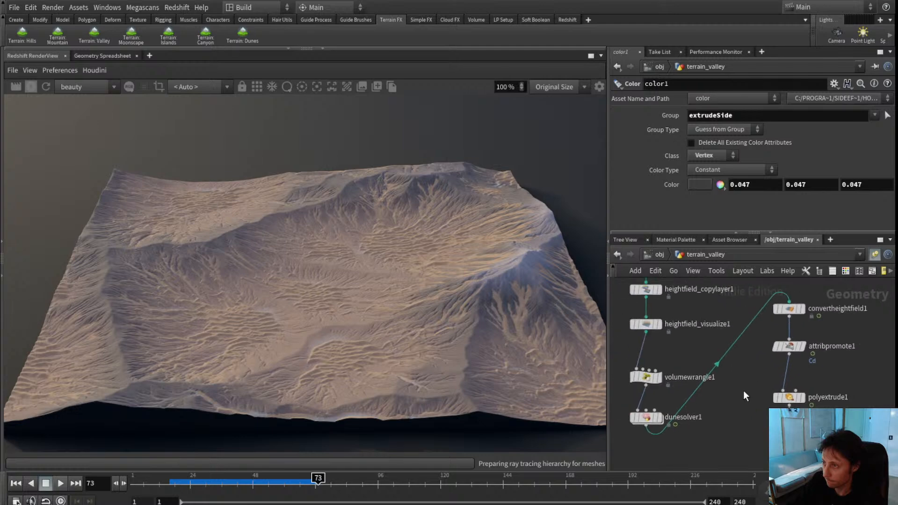
# - Select polyextrude1, stop the interactive Redshift render and bring back the Scene View above the RenderView
pyautogui.click(789, 397)
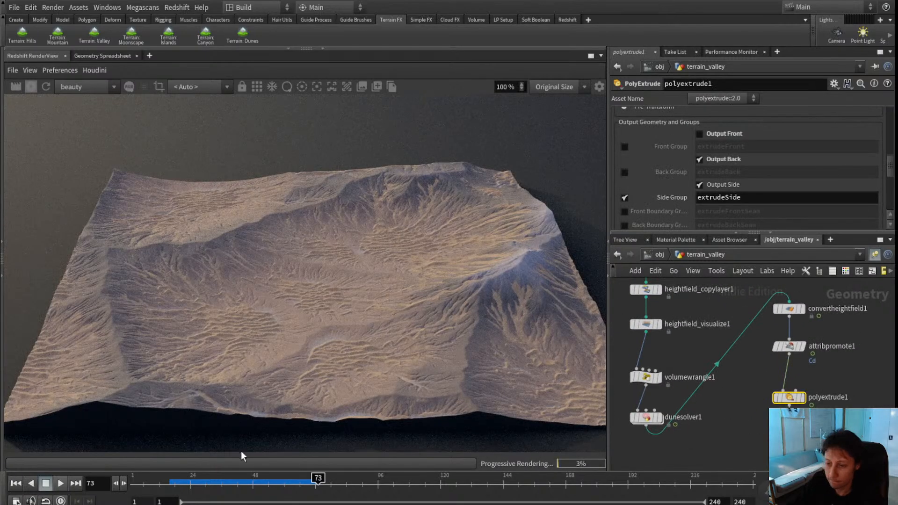
pyautogui.click(30, 84)
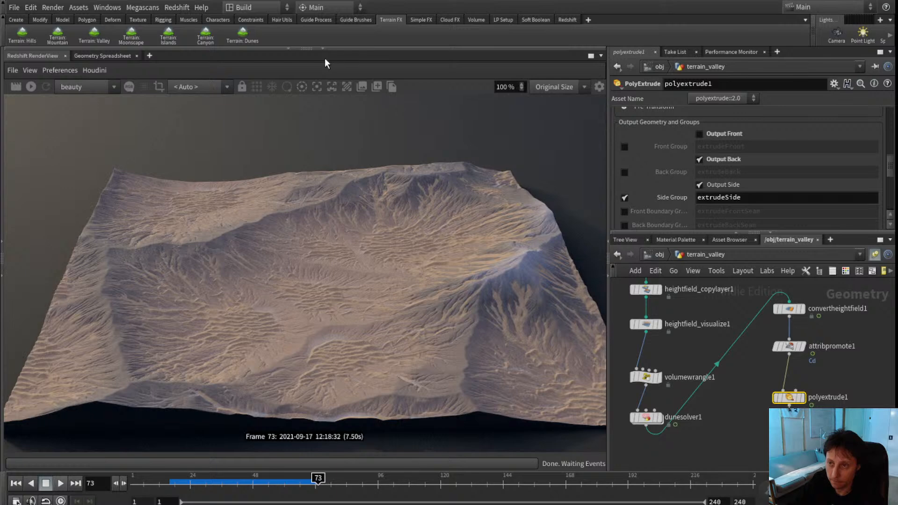
pyautogui.click(323, 48)
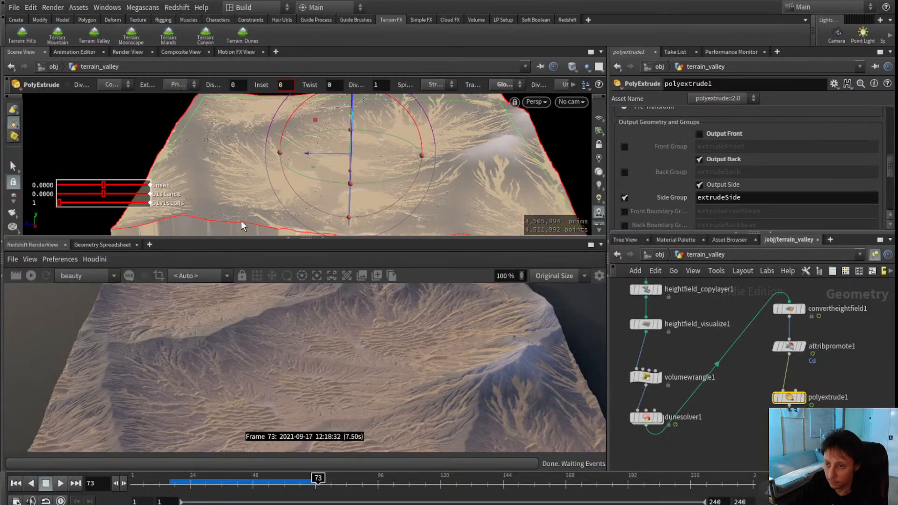
# - Compare the terrain's side walls by displaying polyextrude1 and switching the display back to color1
pyautogui.click(810, 398)
pyautogui.click(803, 397)
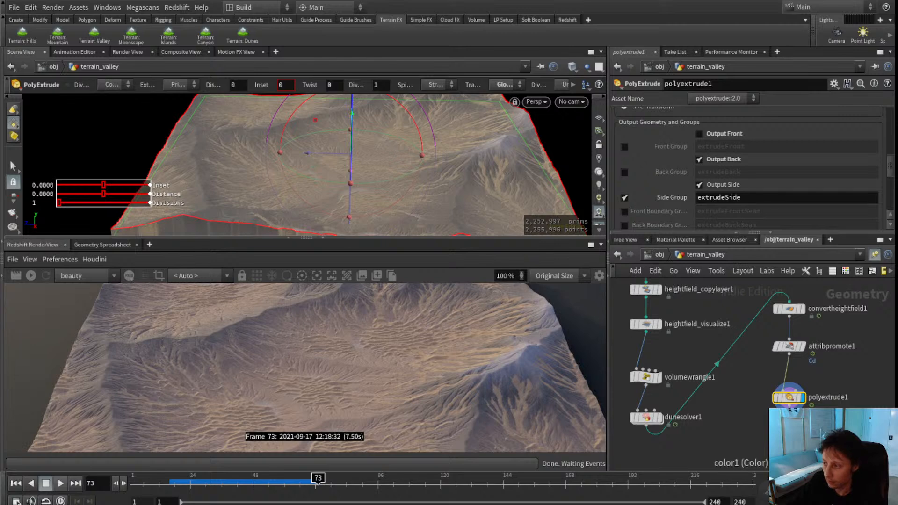
pyautogui.click(803, 431)
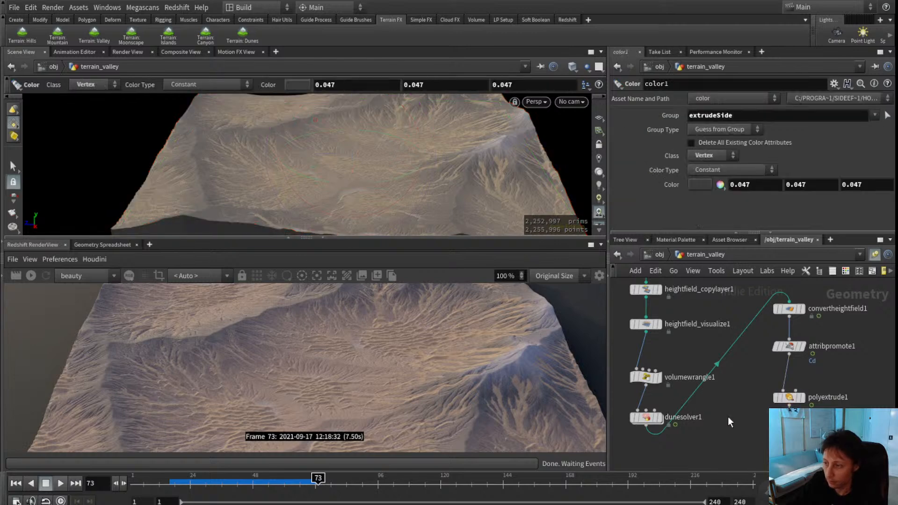
# - Enlarge the Scene View to show the whole terrain and bring color1 into close view in the network
pyautogui.moveTo(740, 423); pyautogui.dragTo(769, 347, button='middle')
pyautogui.moveTo(339, 239); pyautogui.dragTo(341, 340)
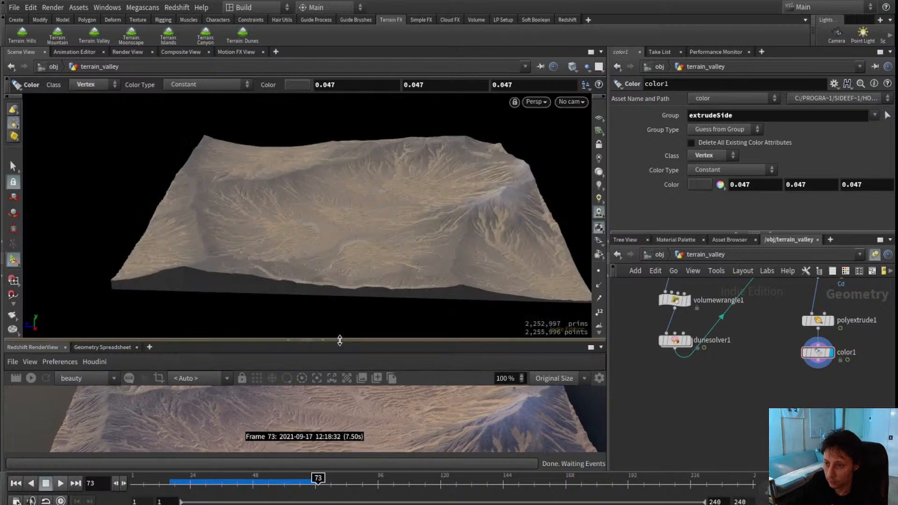
pyautogui.scroll(4, 758, 350)
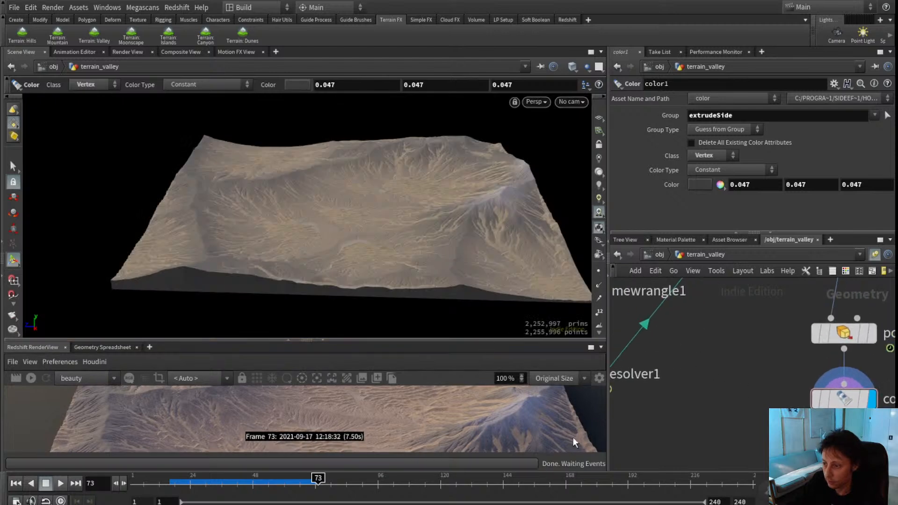
# - Hide back faces in the viewport and insert a Reverse node between polyextrude1 and color1
pyautogui.scroll(-3, 602, 313)
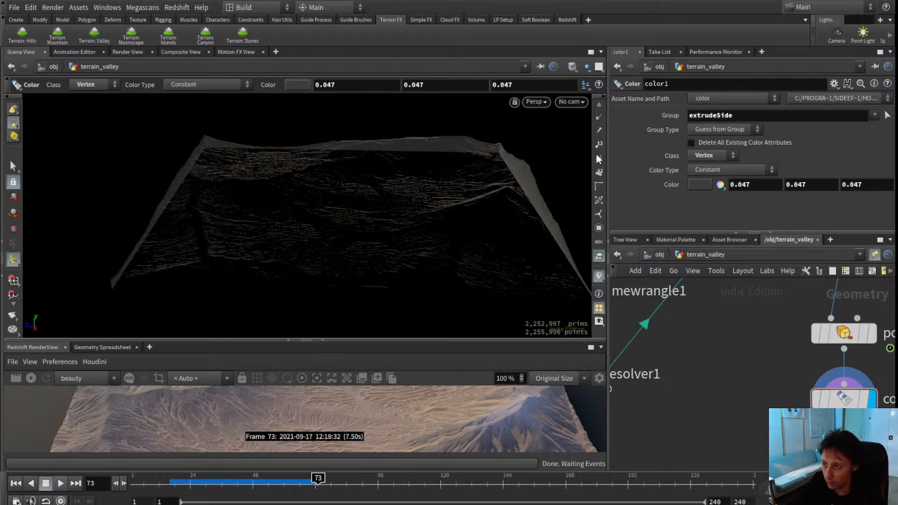
pyautogui.scroll(-3, 769, 411)
pyautogui.moveTo(768, 409); pyautogui.dragTo(719, 371, button='middle')
pyautogui.scroll(-2, 673, 384)
pyautogui.scroll(-1, 694, 395)
pyautogui.scroll(4, 724, 378)
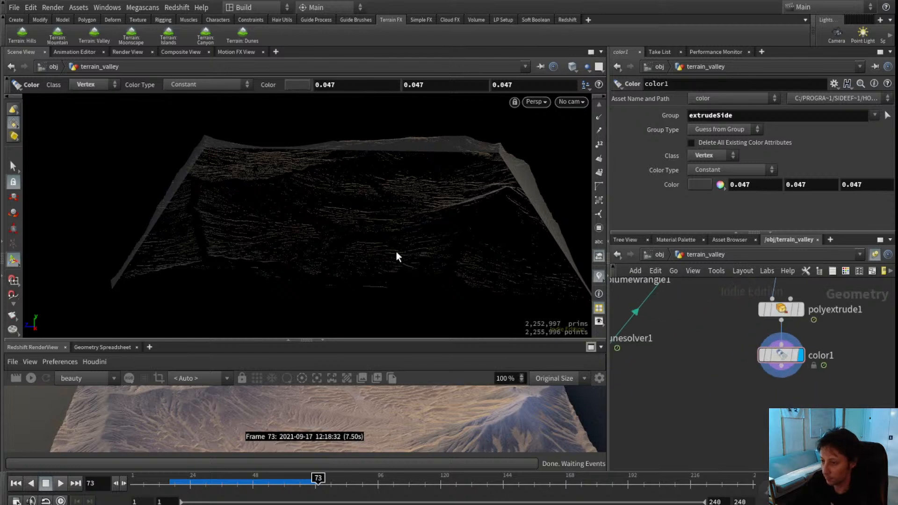
pyautogui.click(742, 411)
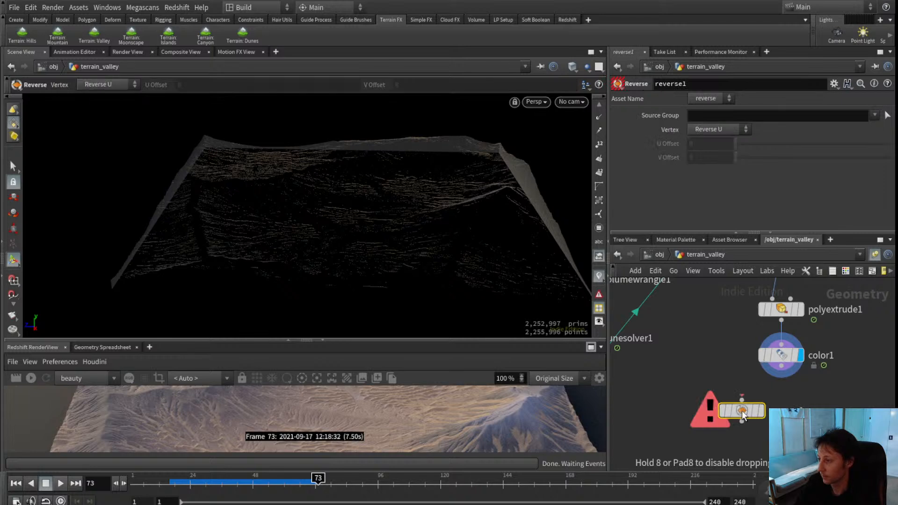
pyautogui.moveTo(738, 412); pyautogui.dragTo(716, 385)
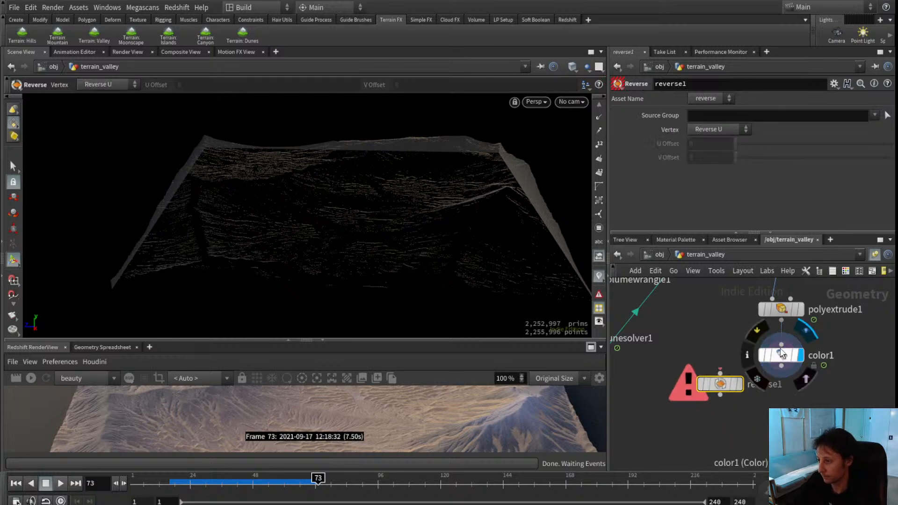
pyautogui.moveTo(770, 353); pyautogui.dragTo(768, 406)
pyautogui.moveTo(721, 385)
pyautogui.mouseDown()
pyautogui.moveTo(780, 344)
pyautogui.moveTo(781, 383)
pyautogui.moveTo(774, 351)
pyautogui.mouseUp()
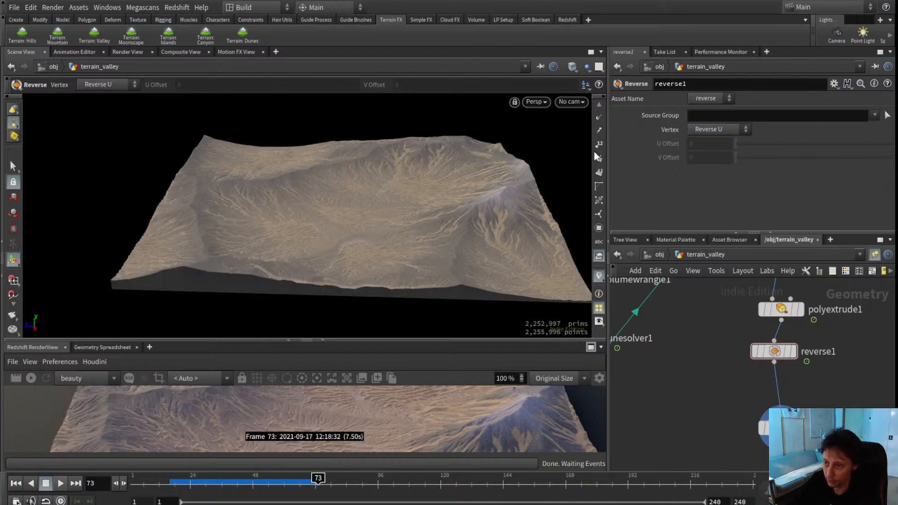
# - Collapse the Scene View to enlarge the RenderView and start the interactive Redshift render again
pyautogui.click(288, 338)
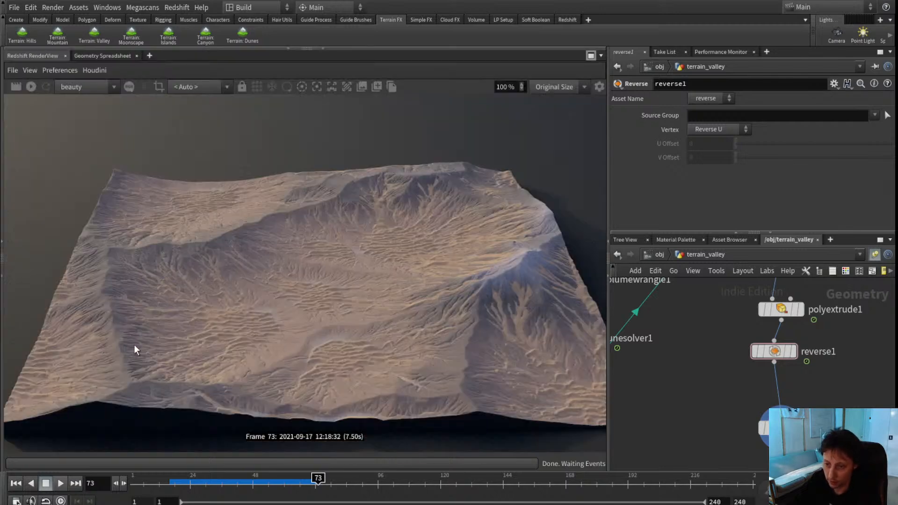
pyautogui.scroll(-3, 743, 400)
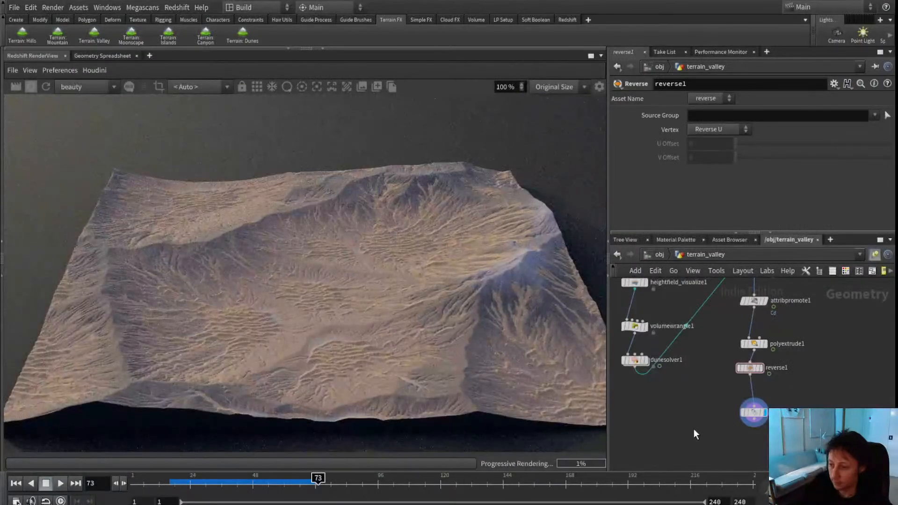
pyautogui.moveTo(655, 396); pyautogui.dragTo(692, 421, button='middle')
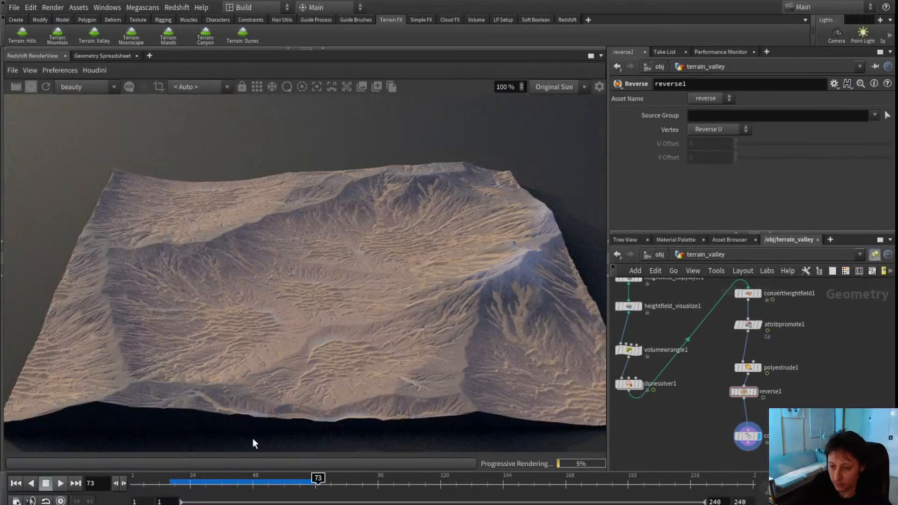
# - Align reverse1 with the node chain and brighten color1's side-wall color to an HSV value of 0.176
pyautogui.moveTo(746, 391); pyautogui.dragTo(750, 405)
pyautogui.click(747, 436)
pyautogui.click(721, 184)
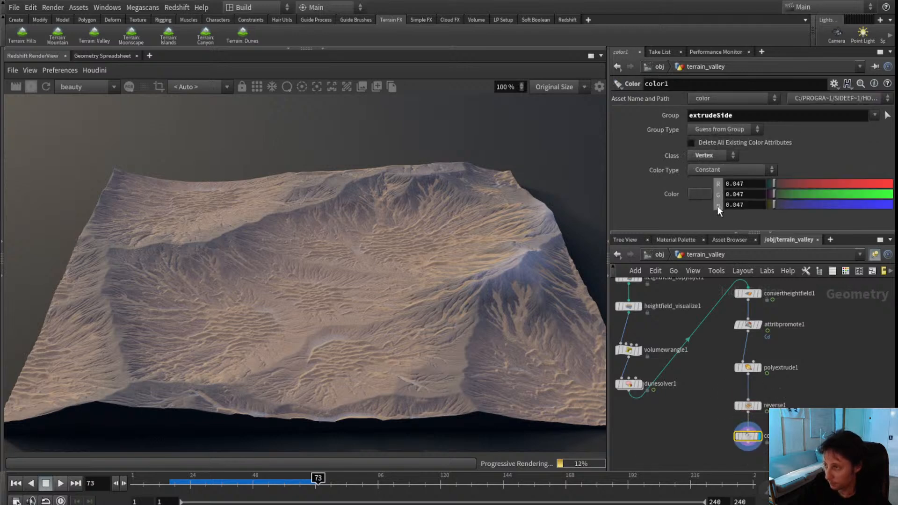
pyautogui.click(719, 196)
pyautogui.moveTo(780, 207); pyautogui.dragTo(789, 206)
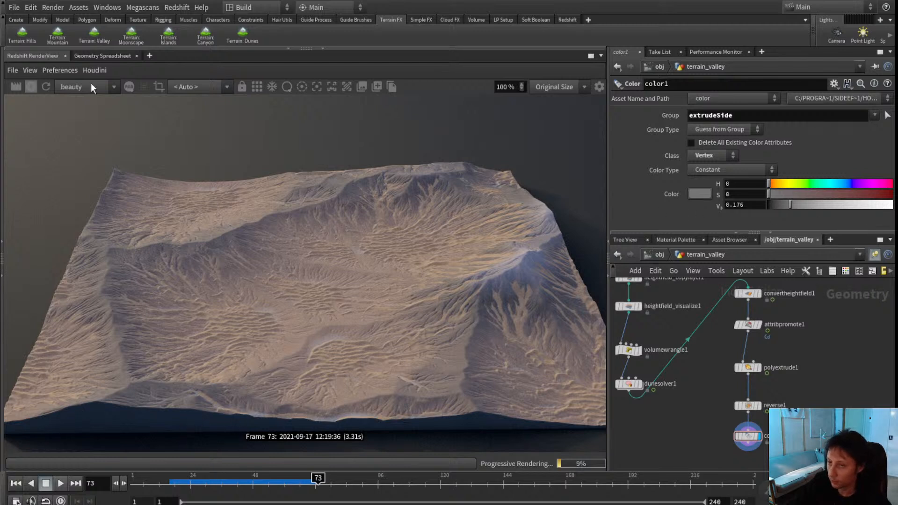
# - Return to the obj level and set cam1's Z translation to 0
pyautogui.press('h')
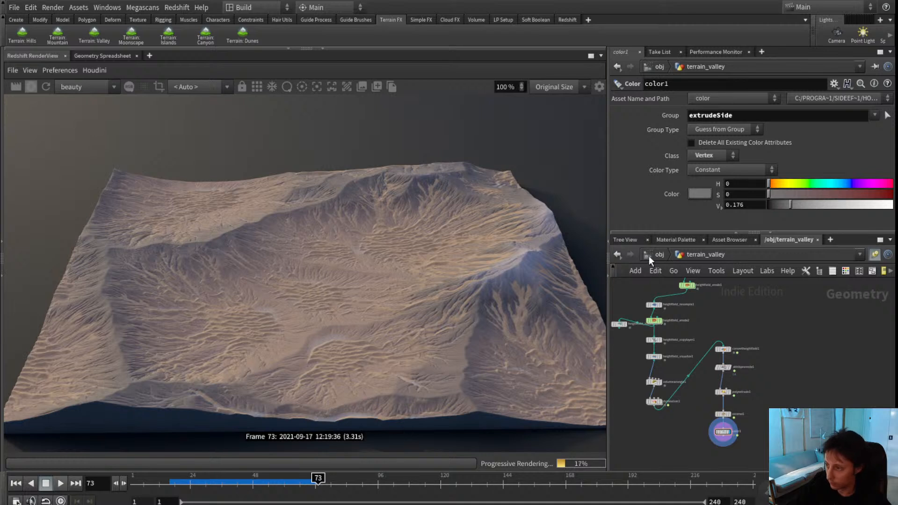
pyautogui.click(657, 255)
pyautogui.moveTo(782, 382); pyautogui.dragTo(706, 386, button='middle')
pyautogui.click(704, 433)
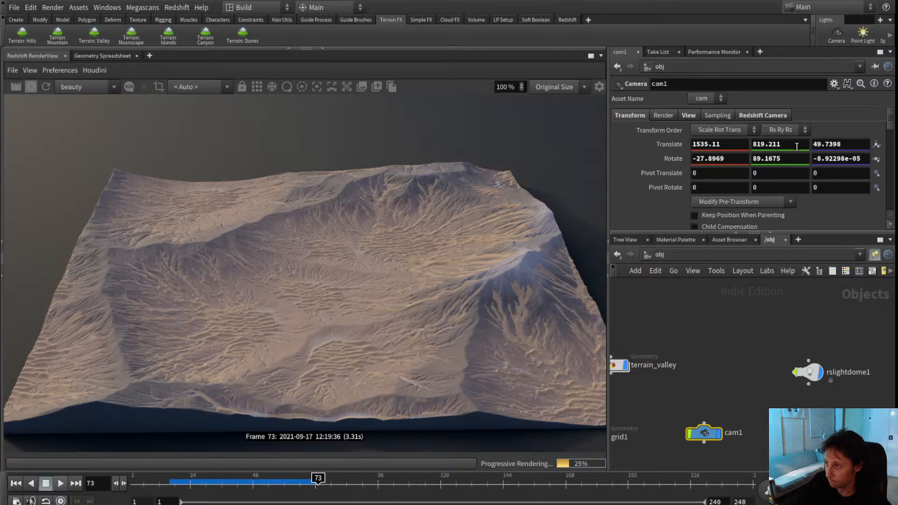
pyautogui.click(844, 146)
pyautogui.write('0')
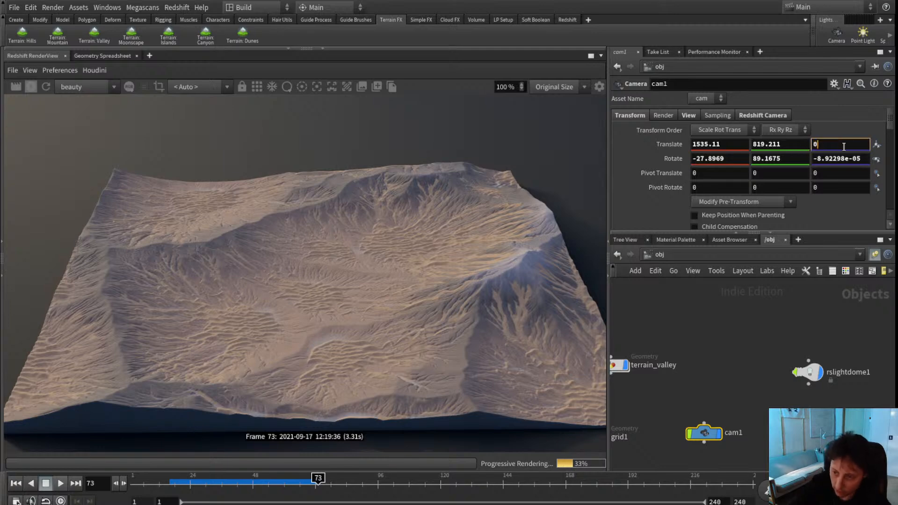
pyautogui.press('Return')
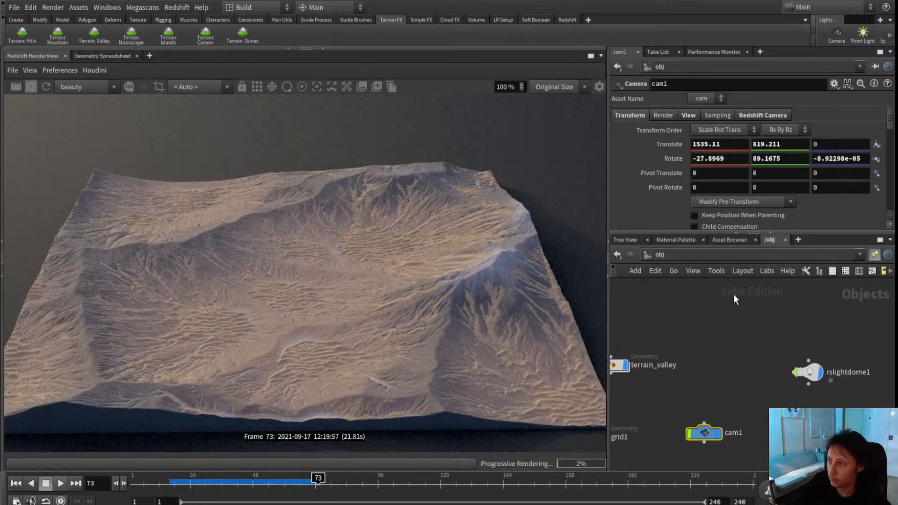
# - Set cam1's Y rotation to 90 and Z rotation to 0, and maximize the RenderView pane
pyautogui.doubleClick(793, 161)
pyautogui.write('90')
pyautogui.press('Return')
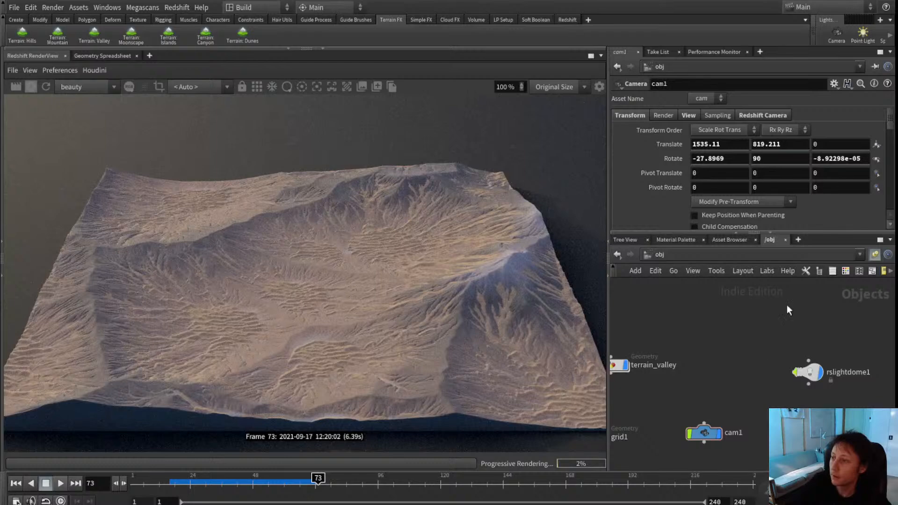
pyautogui.doubleClick(859, 158)
pyautogui.write('0')
pyautogui.press('Return')
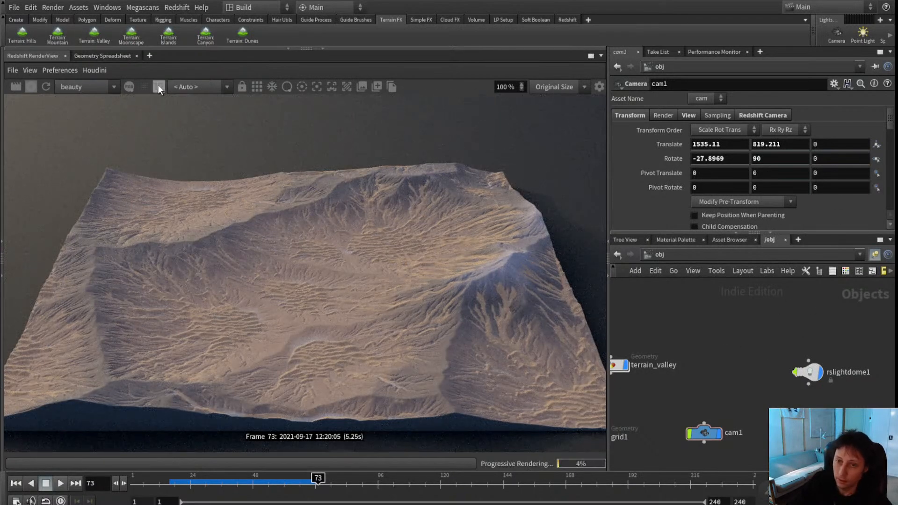
pyautogui.click(591, 56)
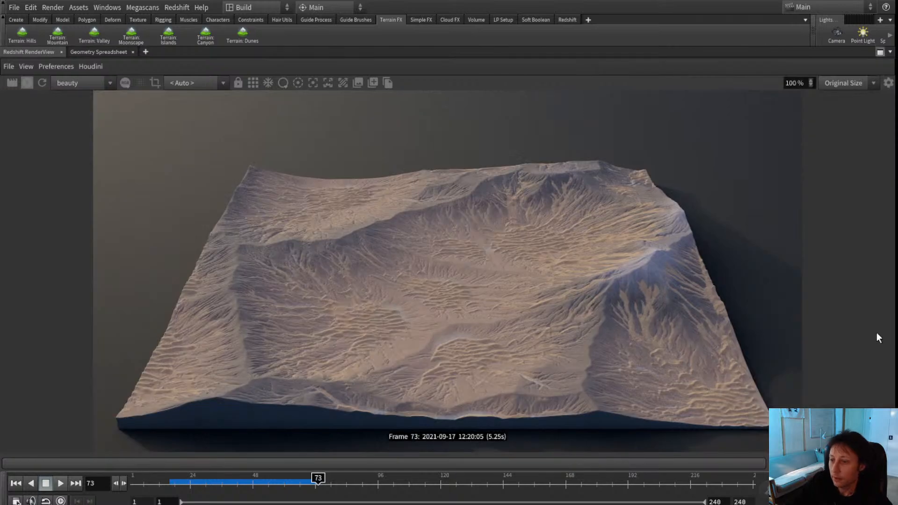